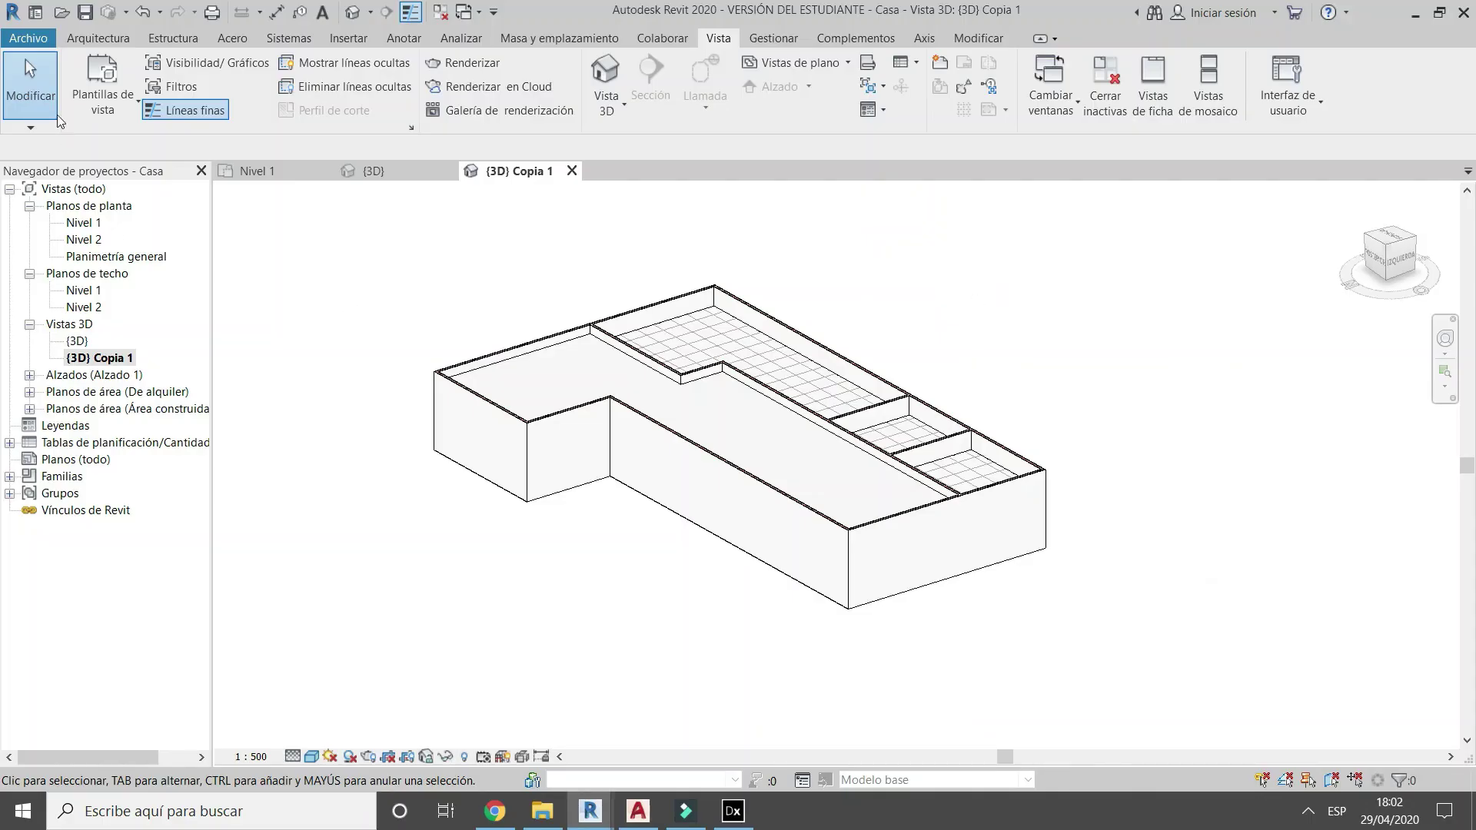
# Export the Casa house model via Export > IFC, saving it as ifc.ifc in folder 02.
pyautogui.click(50, 40)
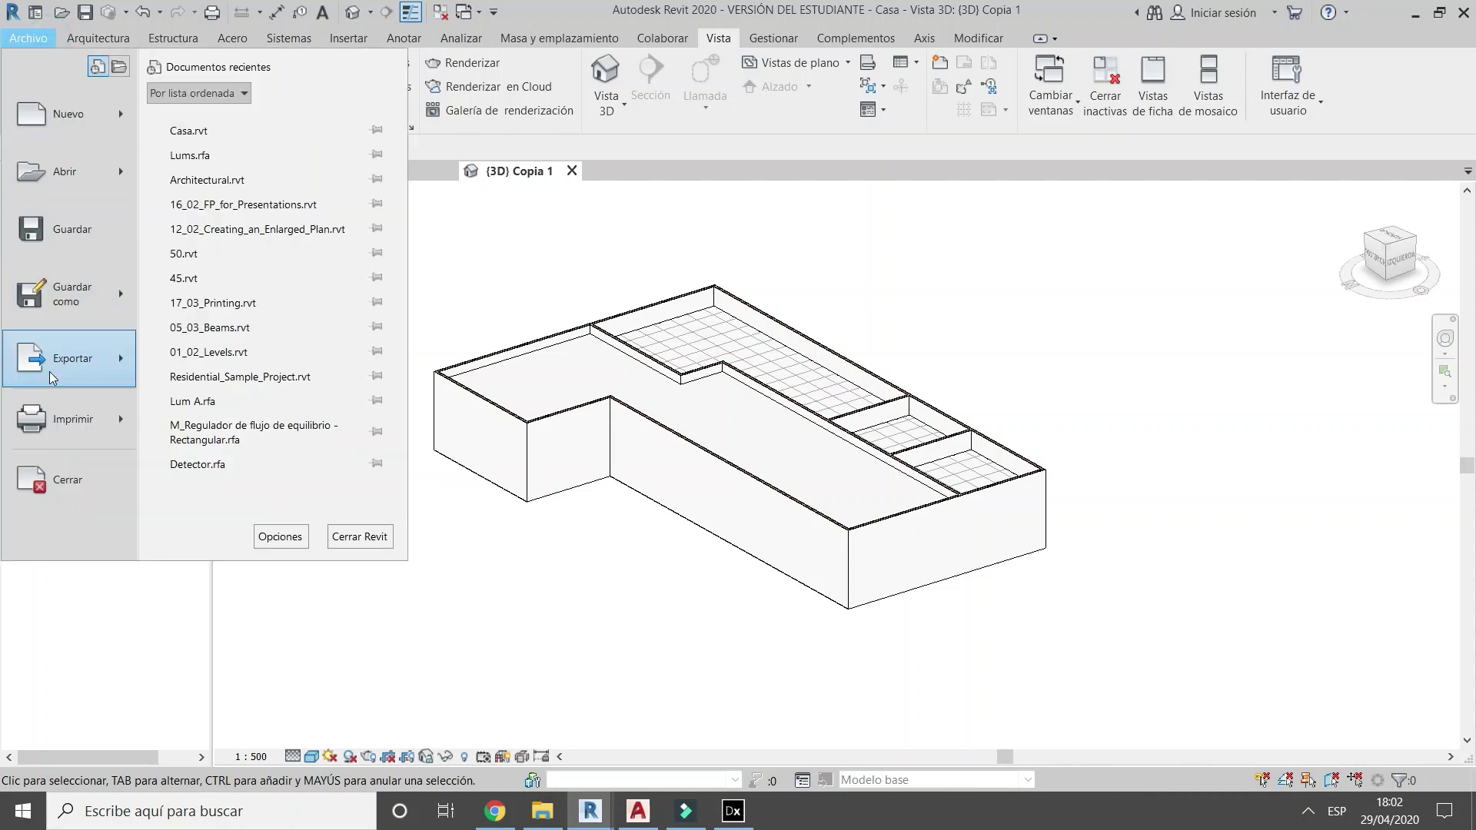
pyautogui.moveTo(49, 372)
pyautogui.click(231, 476)
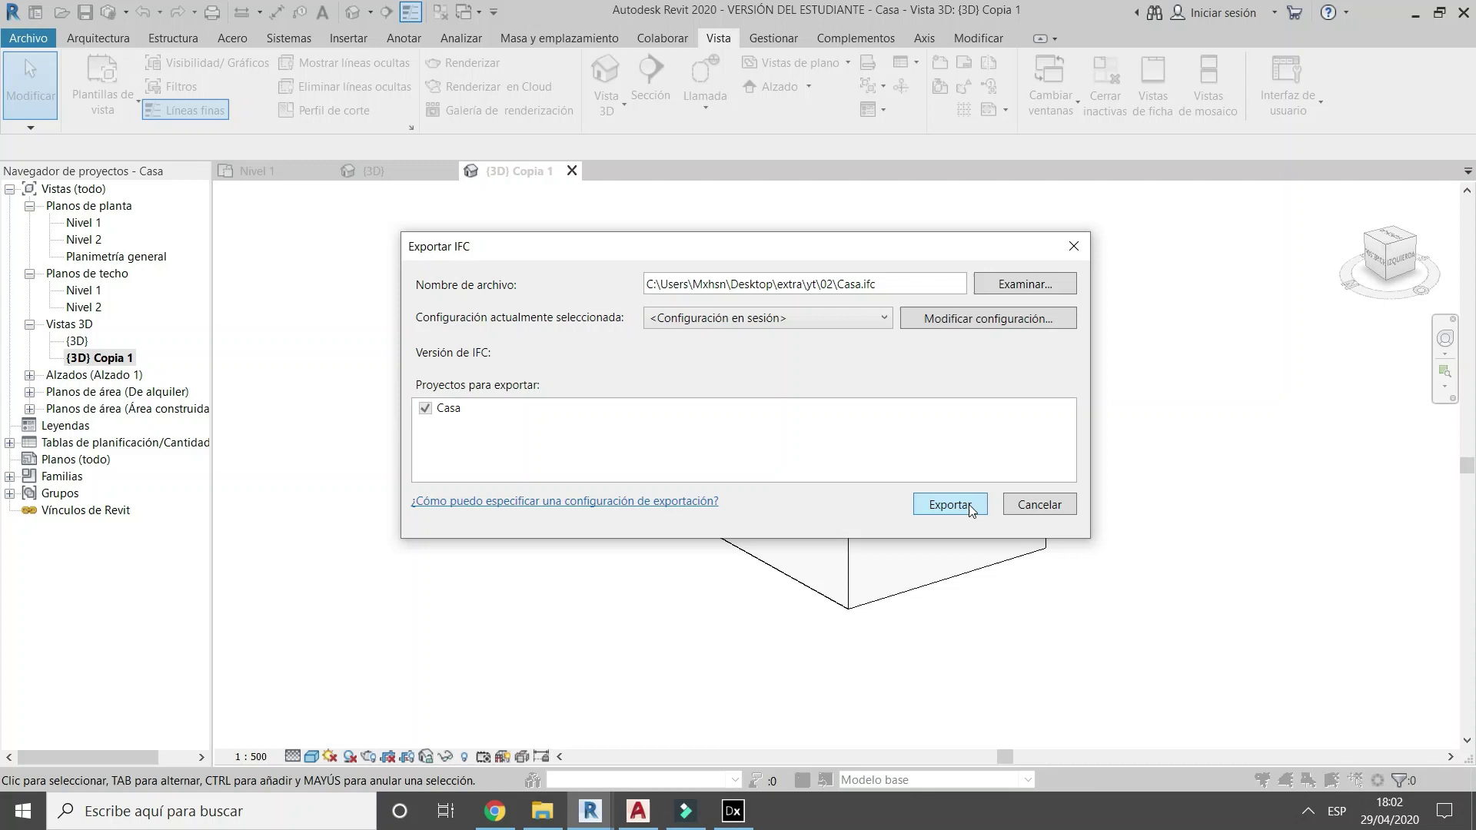
pyautogui.click(1005, 289)
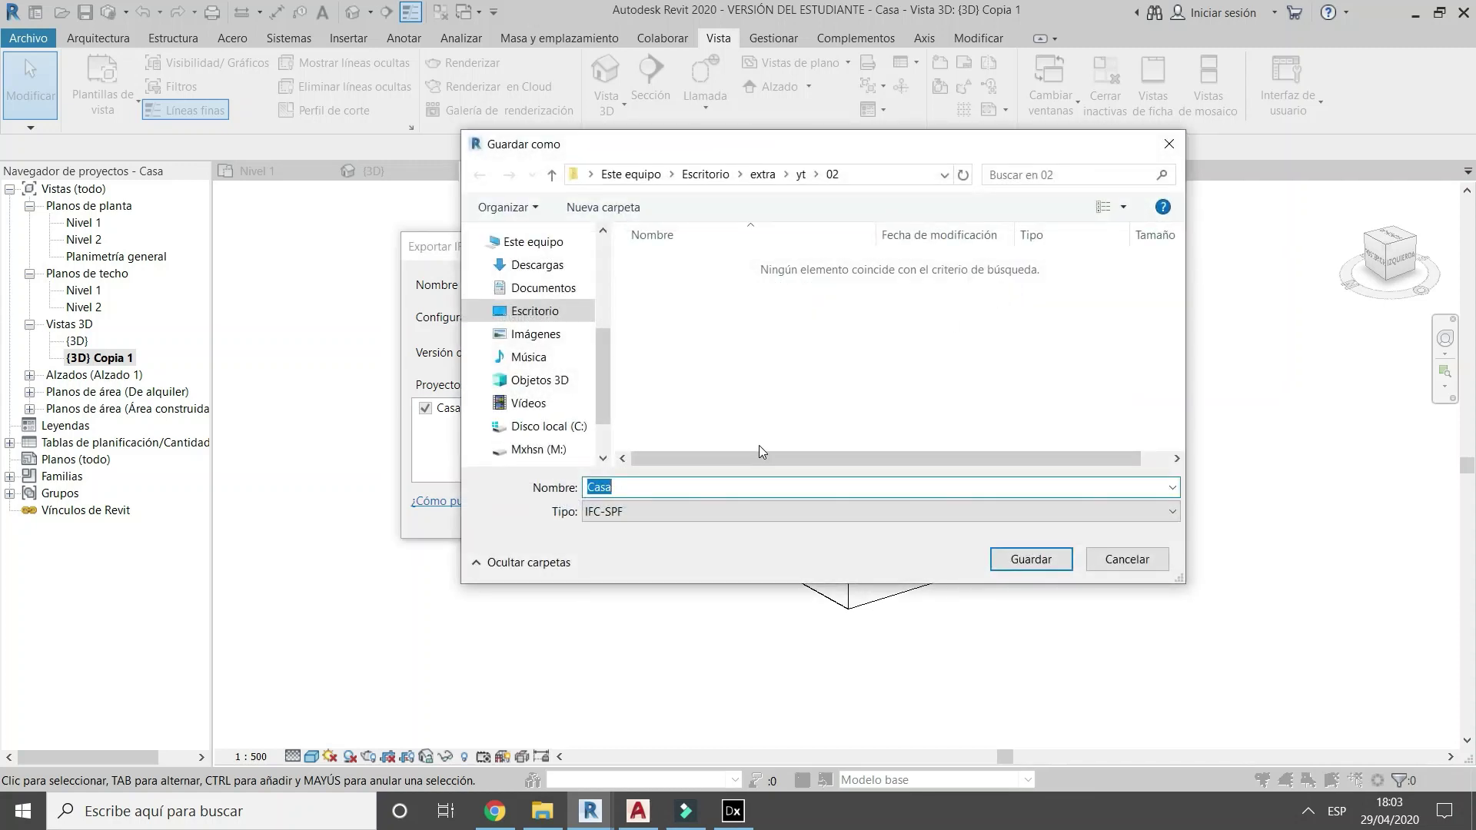
pyautogui.press('Return')
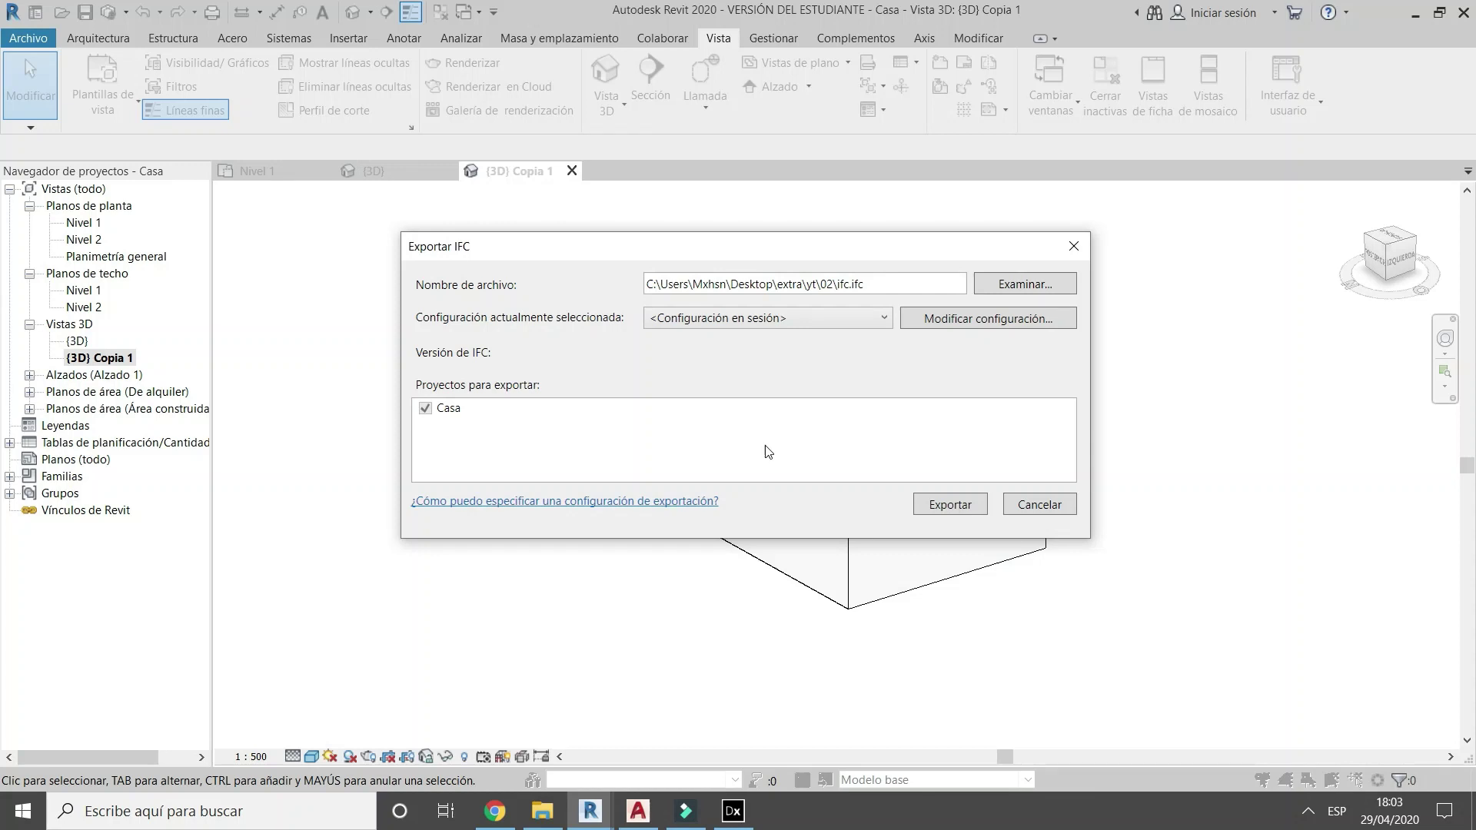
pyautogui.click(954, 505)
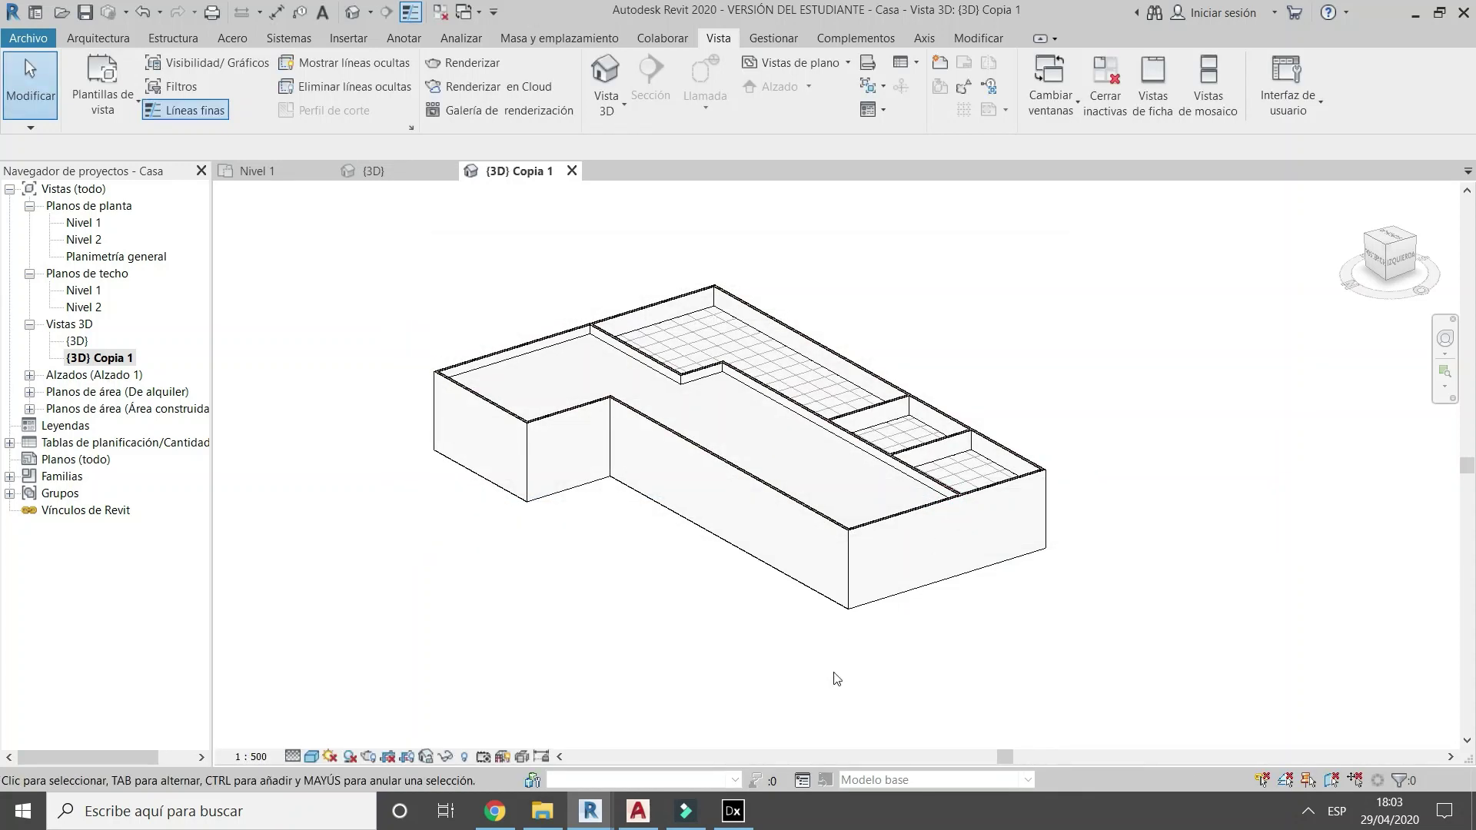
# Start a DIALux evo project from ifc.ifc, keeping both levels, roof contours and suspended ceilings.
pyautogui.click(732, 811)
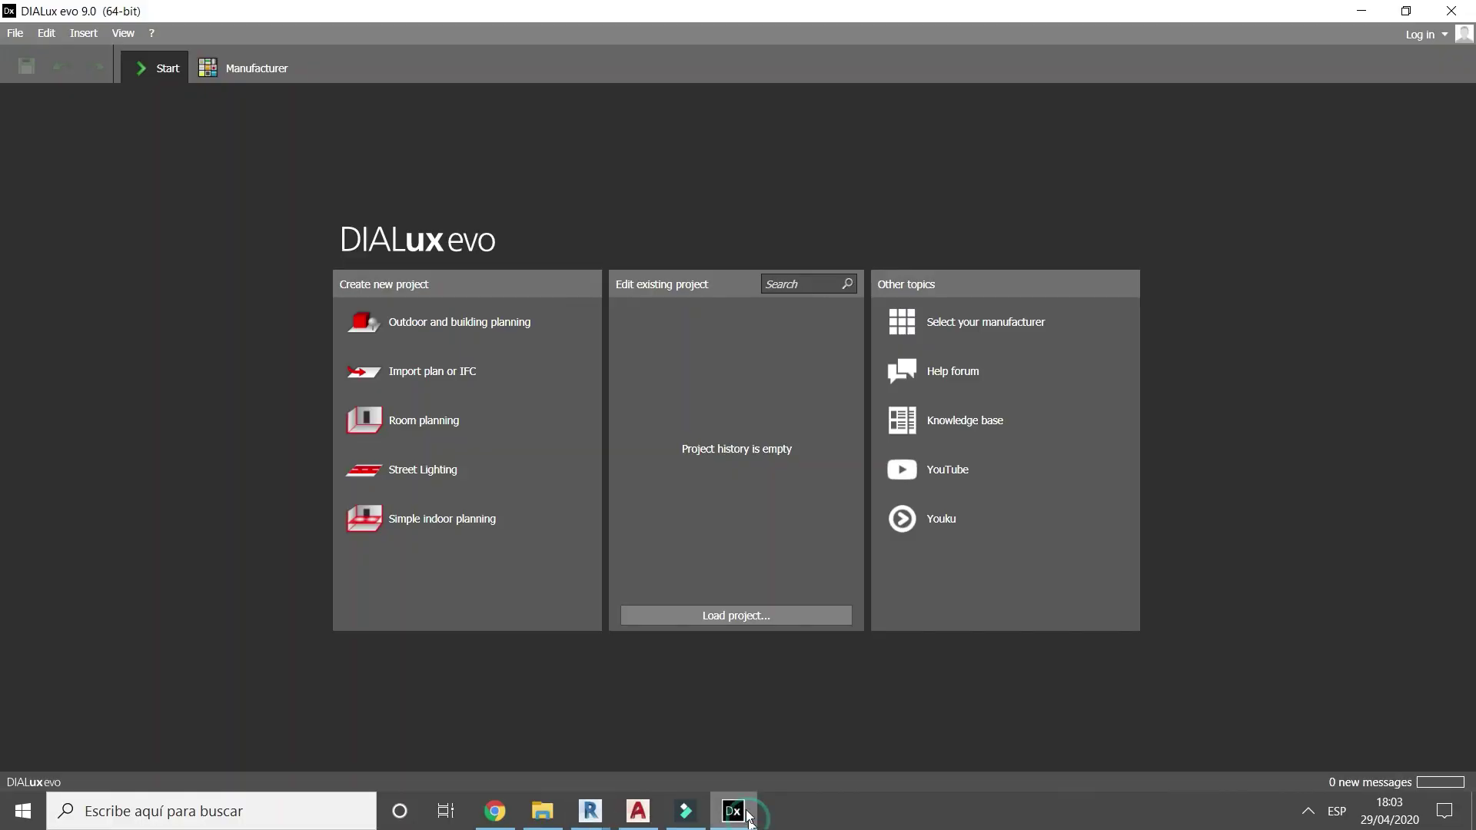
pyautogui.click(462, 377)
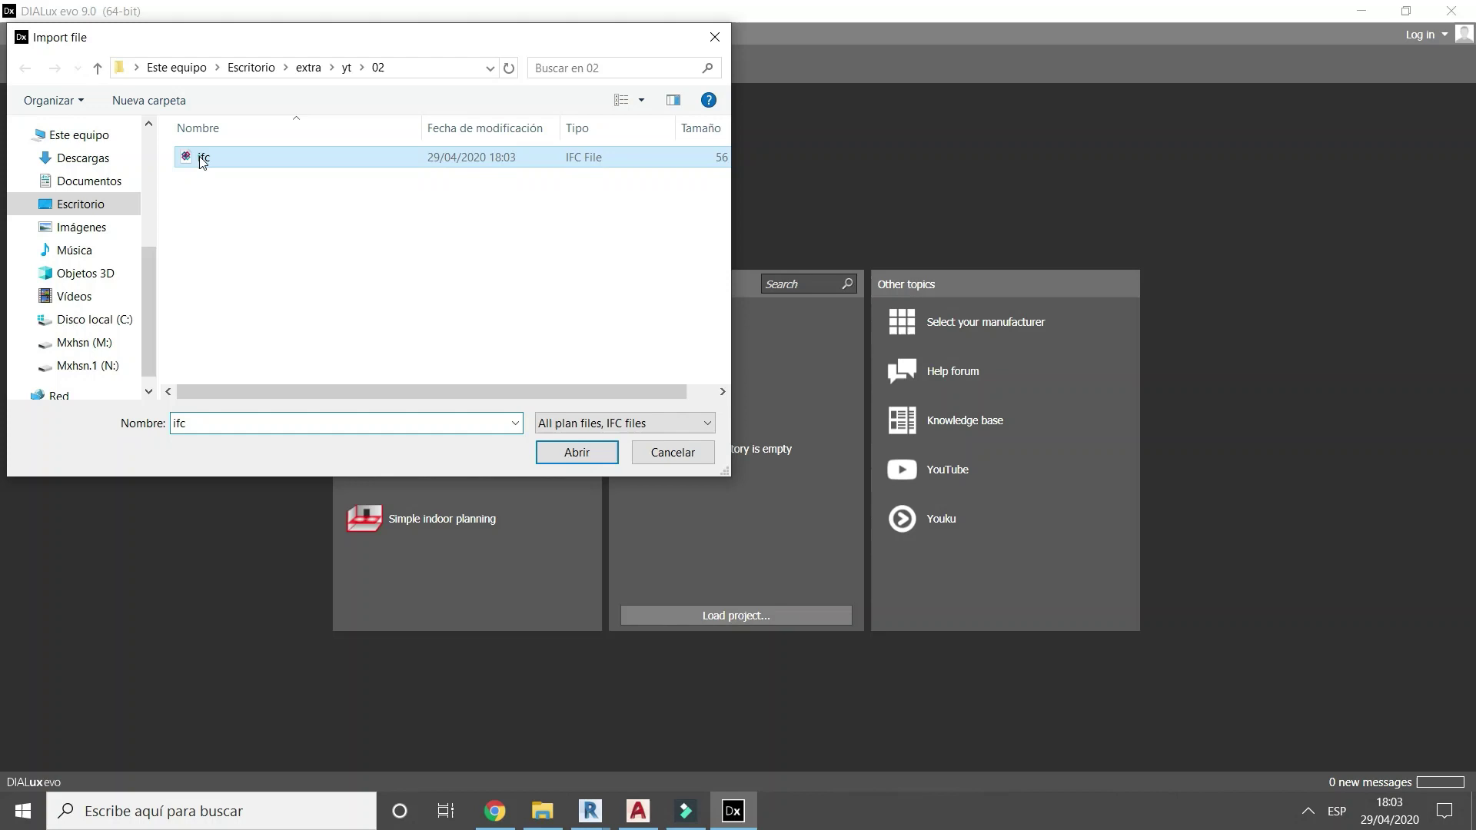
pyautogui.doubleClick(200, 157)
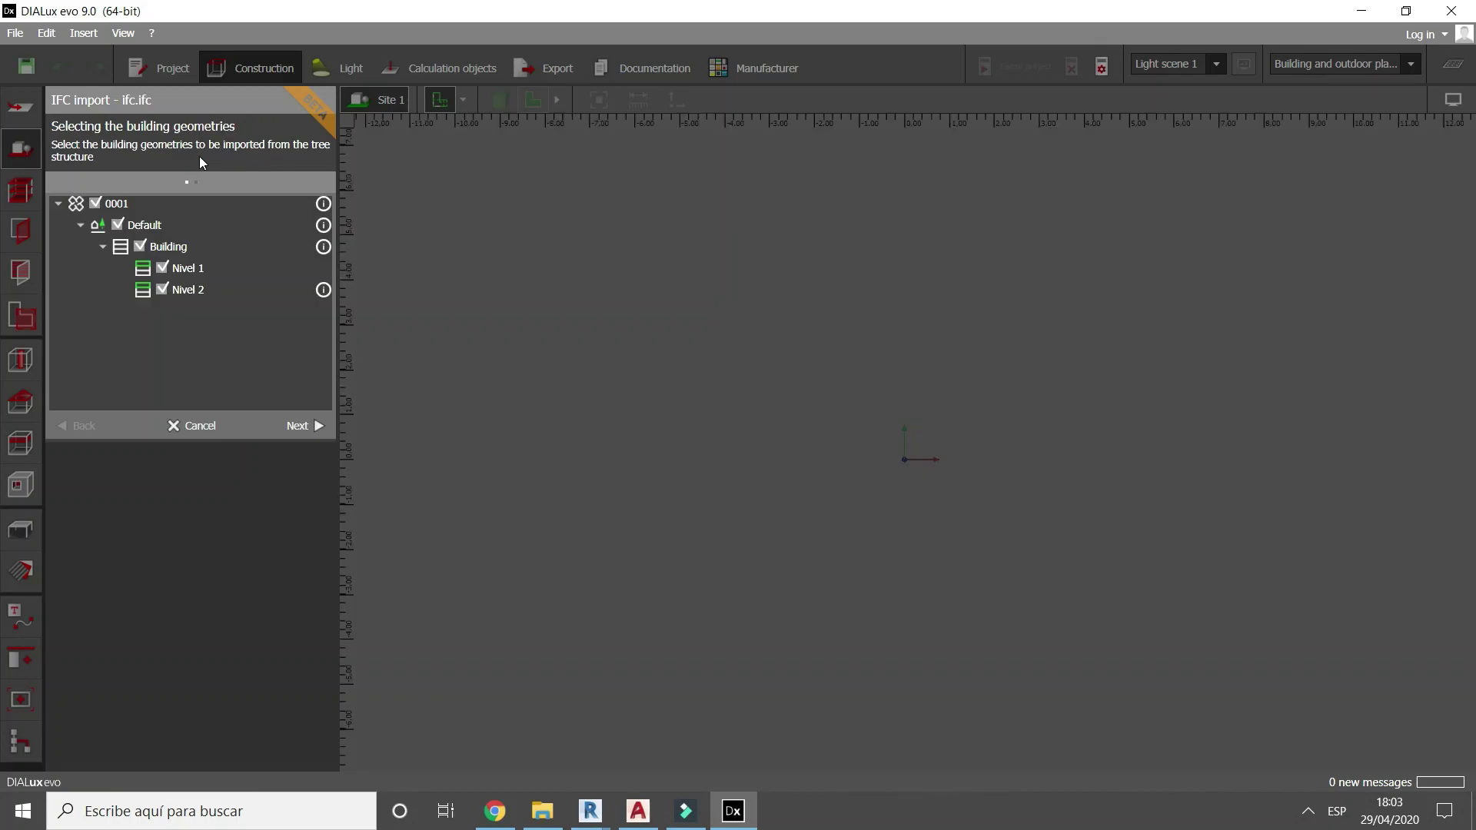
pyautogui.click(308, 422)
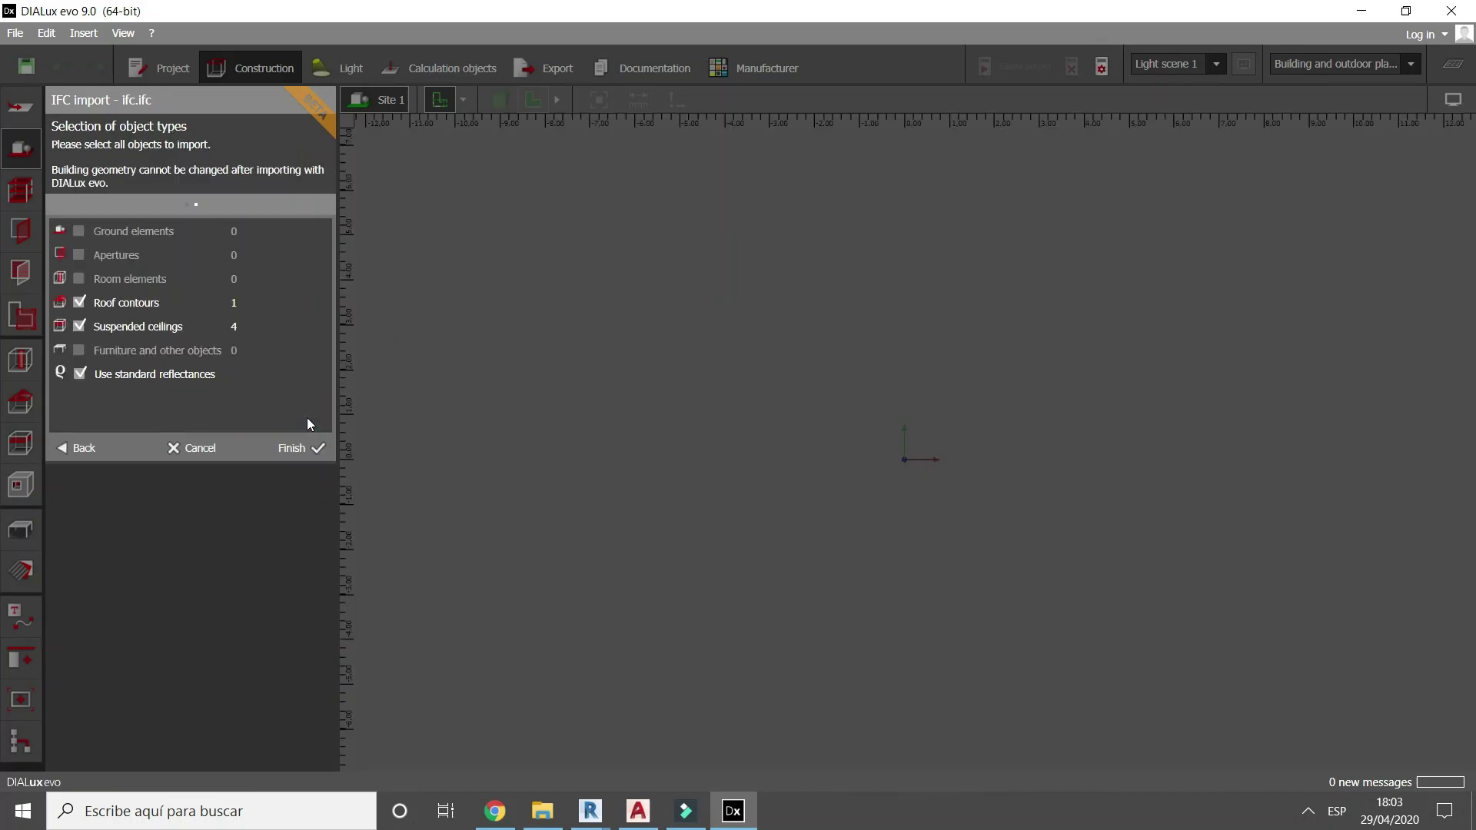
pyautogui.click(310, 447)
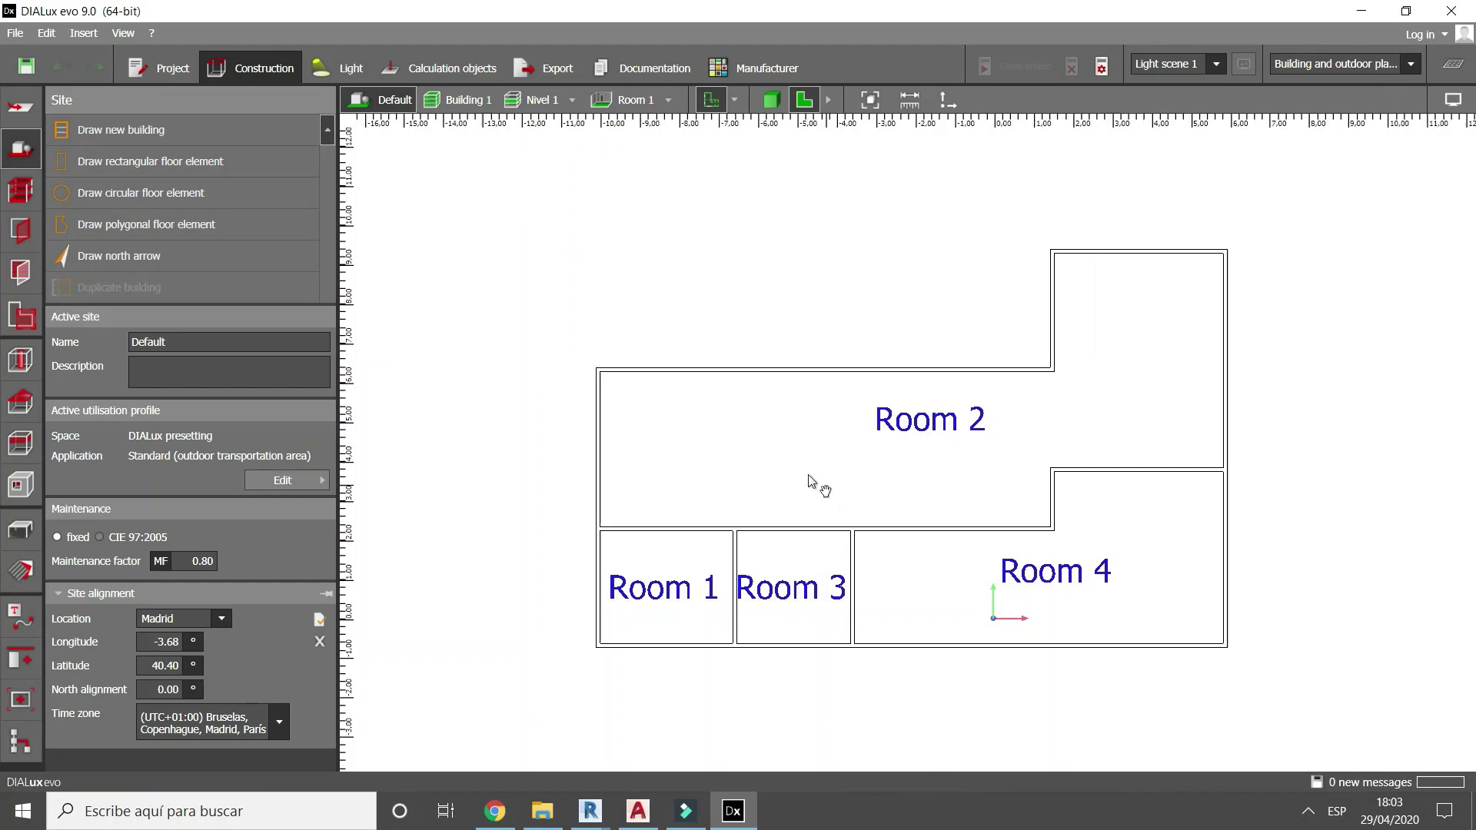
pyautogui.moveTo(809, 475); pyautogui.dragTo(660, 440, button='middle')
# Place rectangular arrangements of DN060B downlights in Rooms 1 and 3 on Nivel 1.
pyautogui.click(771, 100)
pyautogui.moveTo(744, 334)
pyautogui.mouseDown(button='right')
pyautogui.moveTo(763, 365)
pyautogui.moveTo(767, 346)
pyautogui.mouseUp(button='right')
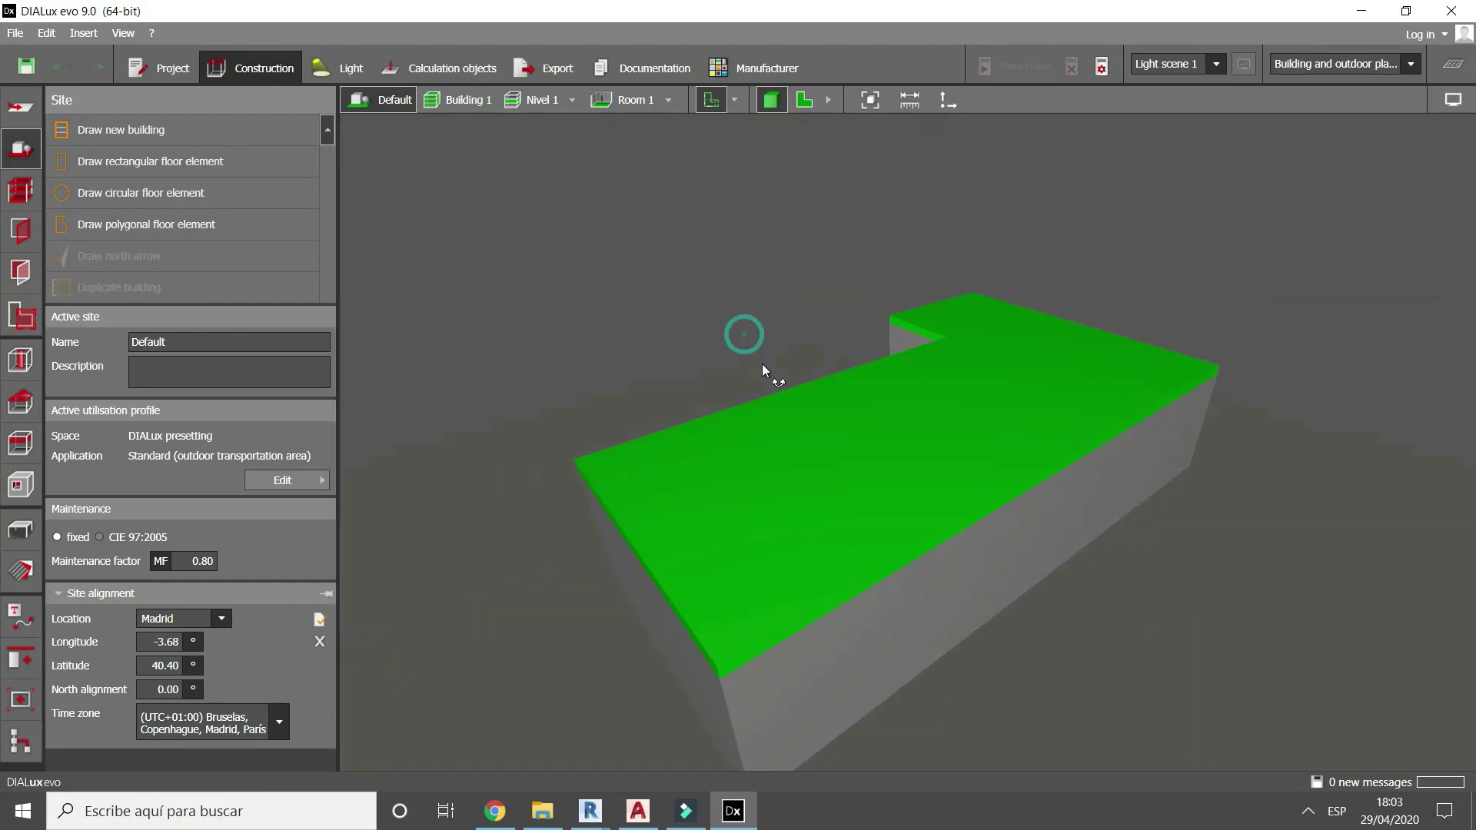
pyautogui.click(461, 100)
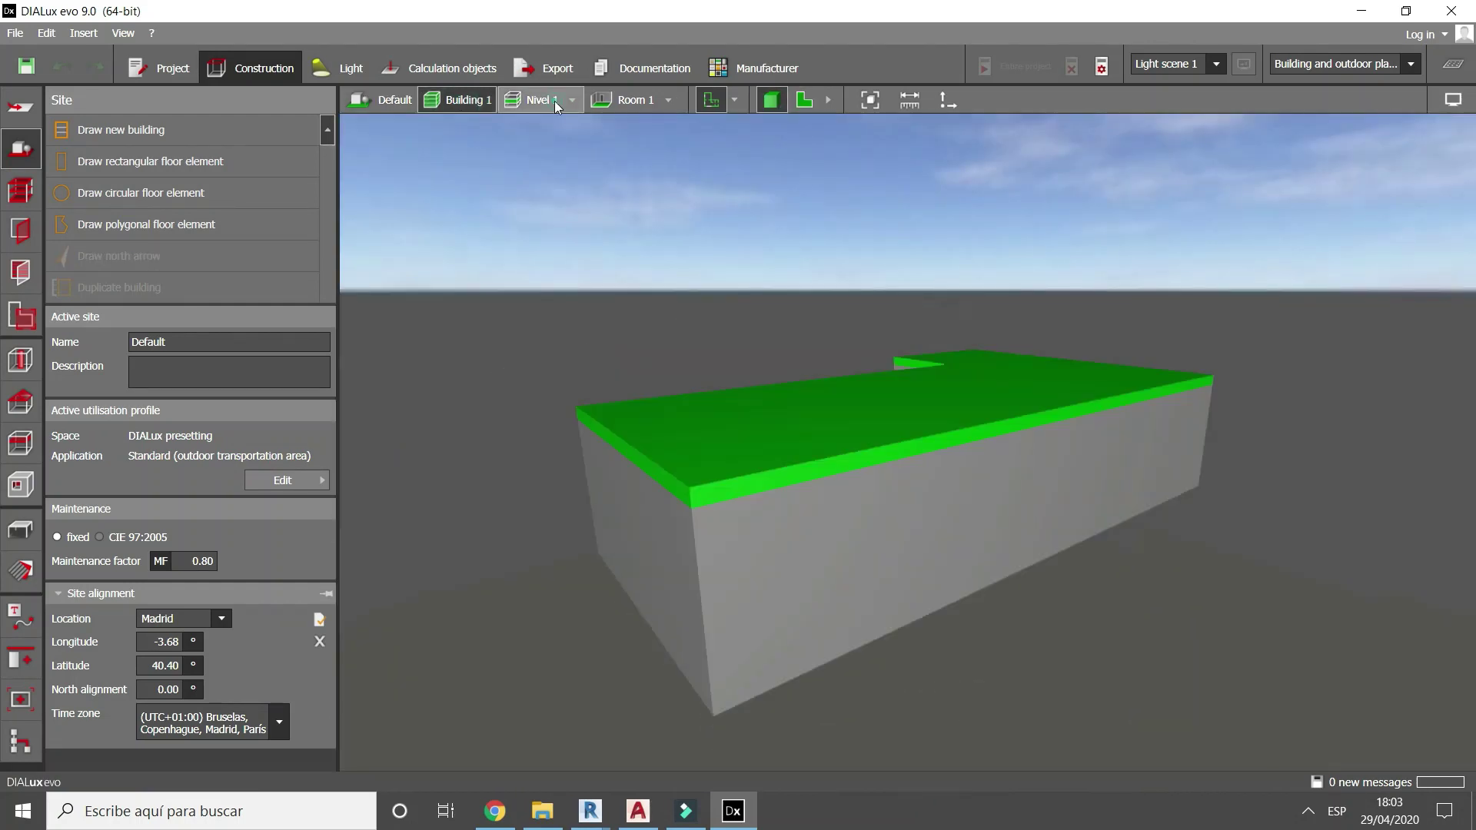
pyautogui.click(552, 100)
pyautogui.moveTo(667, 331); pyautogui.dragTo(678, 426, button='right')
pyautogui.click(805, 100)
pyautogui.click(654, 100)
pyautogui.click(339, 69)
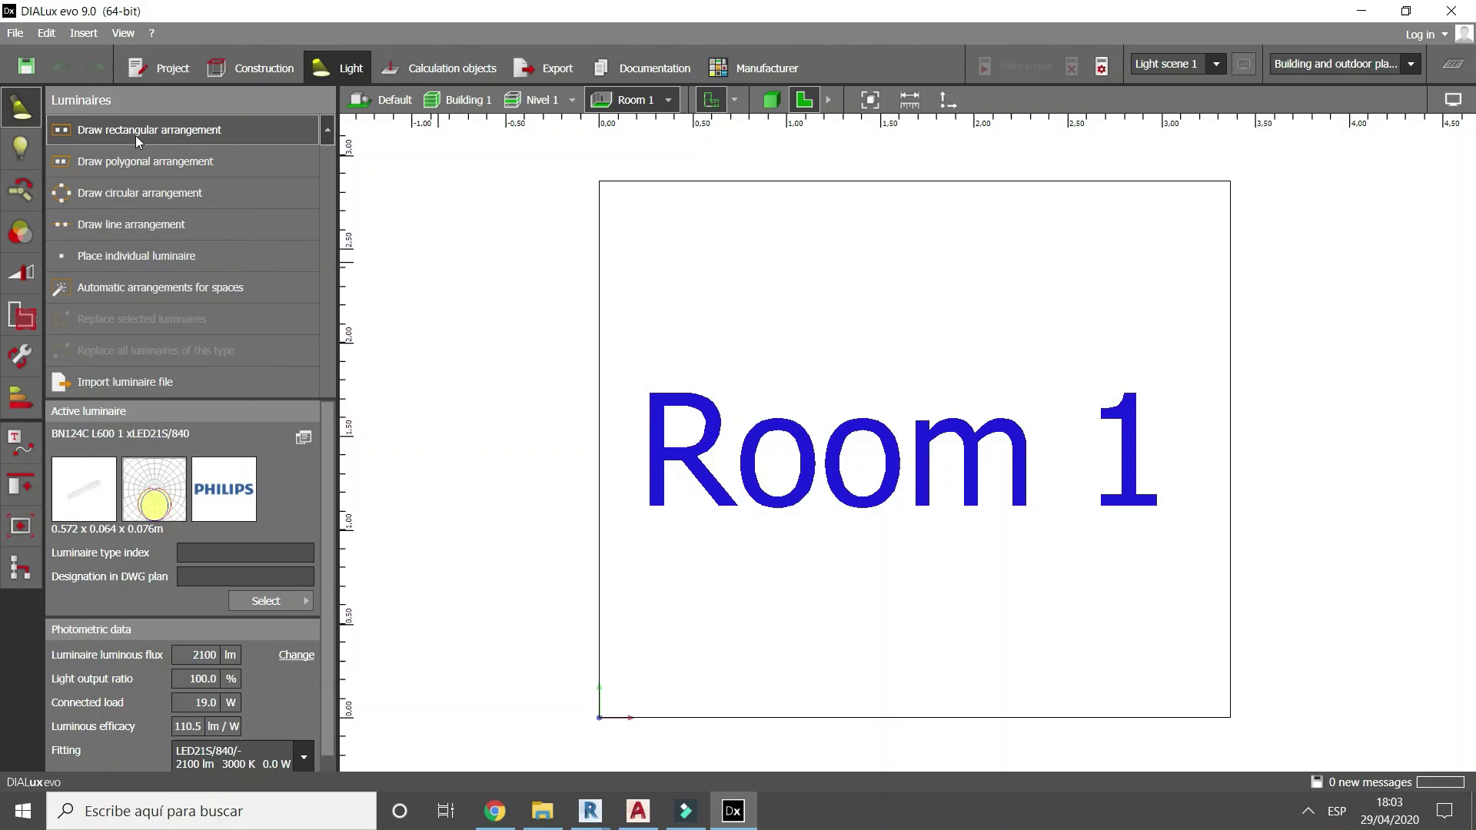
pyautogui.click(135, 132)
pyautogui.click(285, 601)
pyautogui.click(441, 698)
pyautogui.moveTo(599, 181); pyautogui.dragTo(1230, 720)
pyautogui.click(1233, 727)
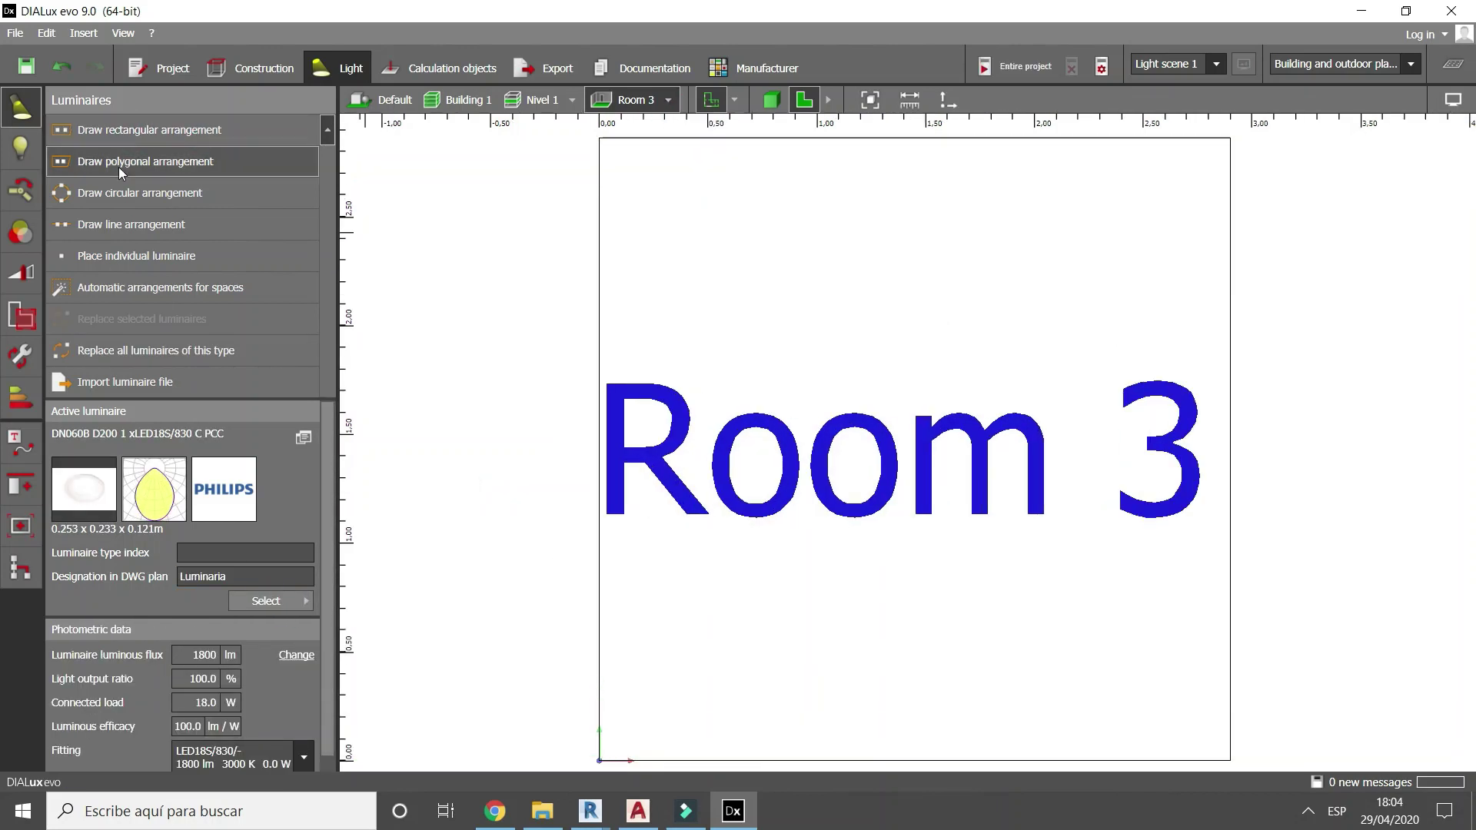
pyautogui.click(149, 130)
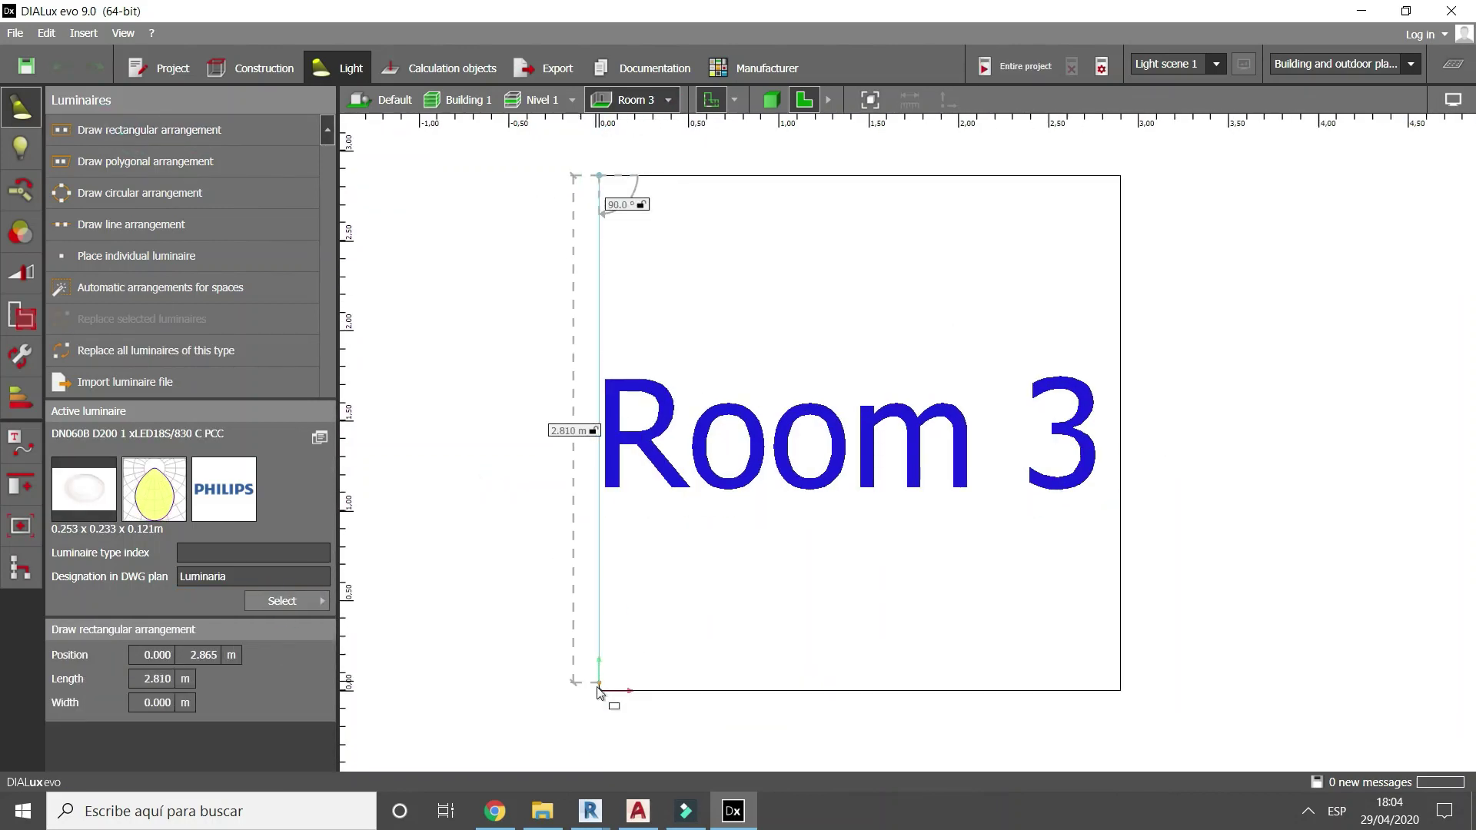
# Fill Room 2's eight-corner outline with a polygonal arrangement of BN124C linear luminaires.
pyautogui.click(599, 143)
pyautogui.click(1124, 692)
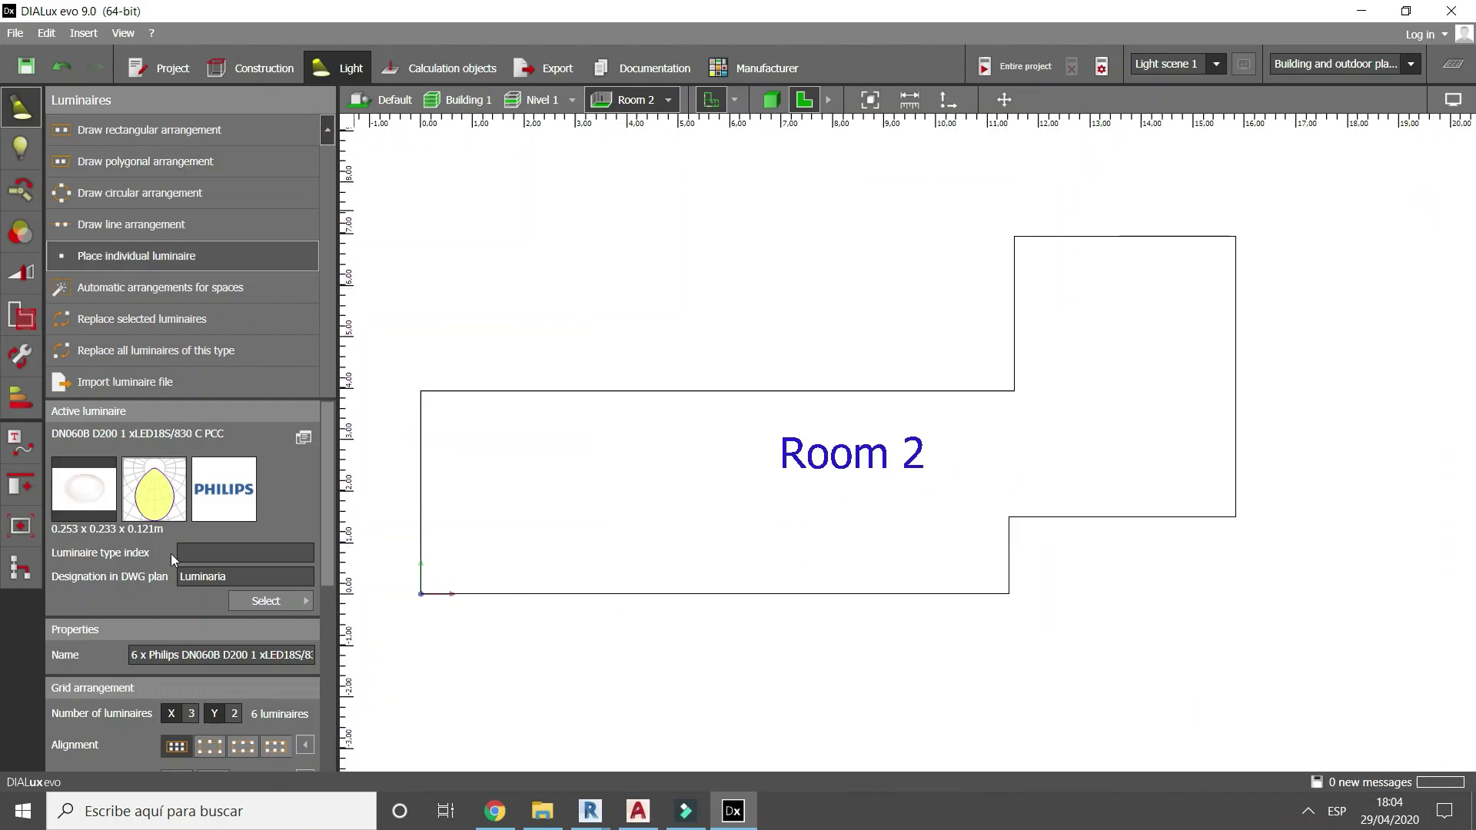
pyautogui.click(269, 601)
pyautogui.click(415, 700)
pyautogui.click(146, 163)
pyautogui.click(420, 390)
pyautogui.click(421, 594)
pyautogui.click(1009, 594)
pyautogui.click(1012, 520)
pyautogui.click(1235, 518)
pyautogui.click(1235, 236)
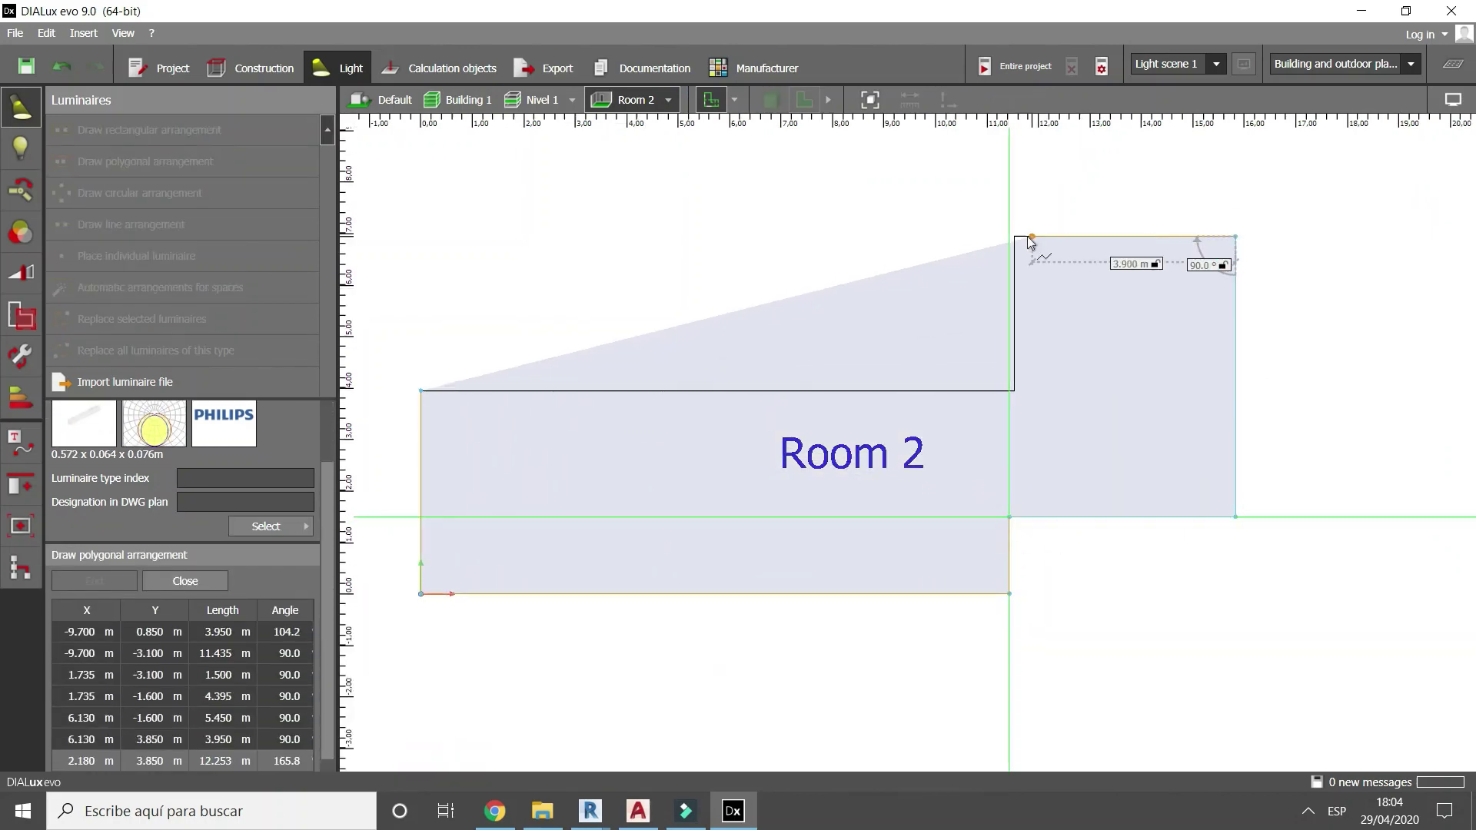
pyautogui.click(1016, 237)
pyautogui.click(1014, 391)
pyautogui.rightClick(942, 376)
pyautogui.click(963, 394)
pyautogui.moveTo(1005, 267); pyautogui.dragTo(1006, 231)
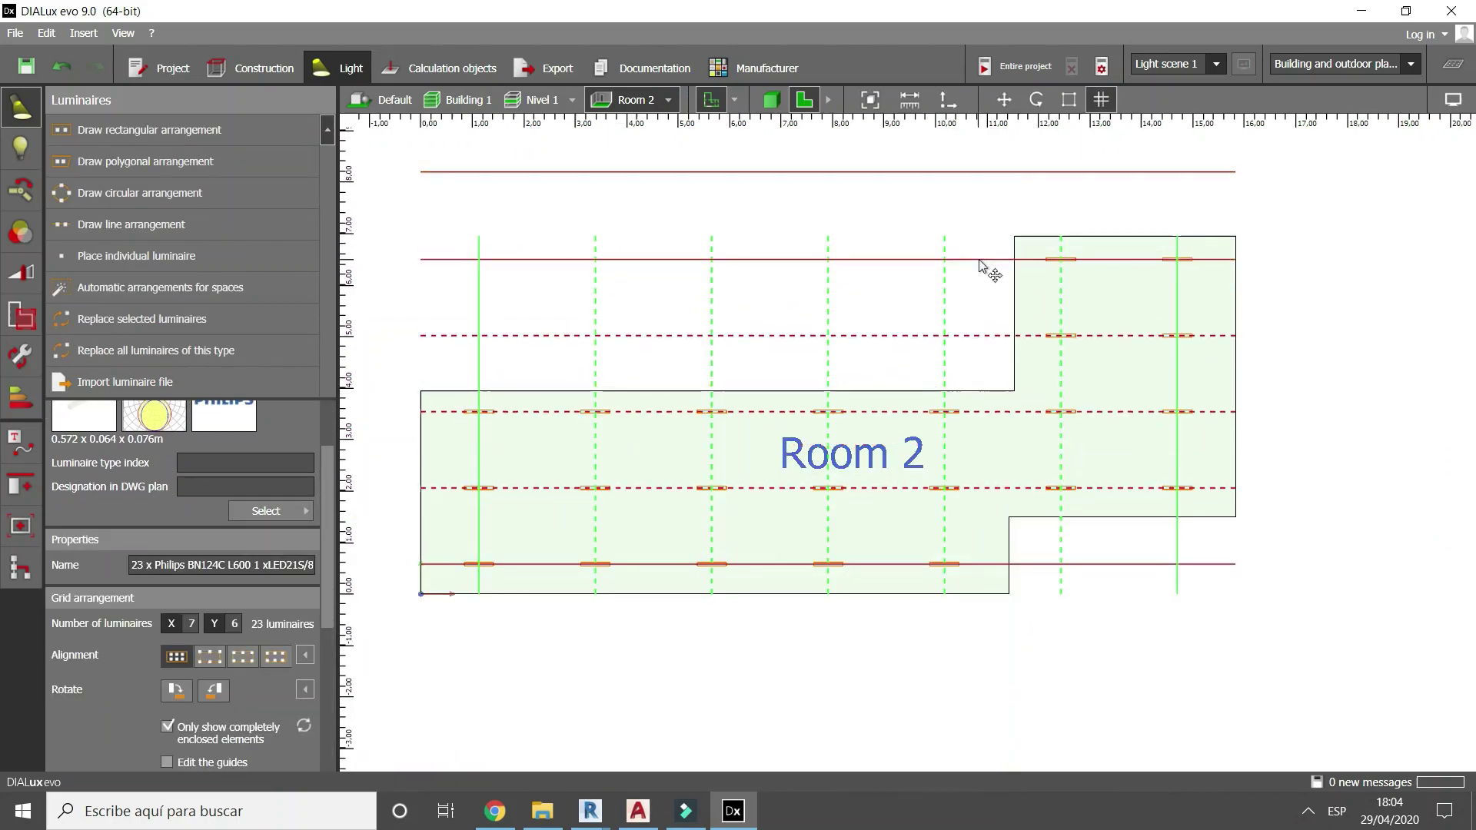
pyautogui.click(683, 143)
# Fill Room 4's six-corner outline with a polygonal arrangement of DN060B downlights.
pyautogui.click(668, 99)
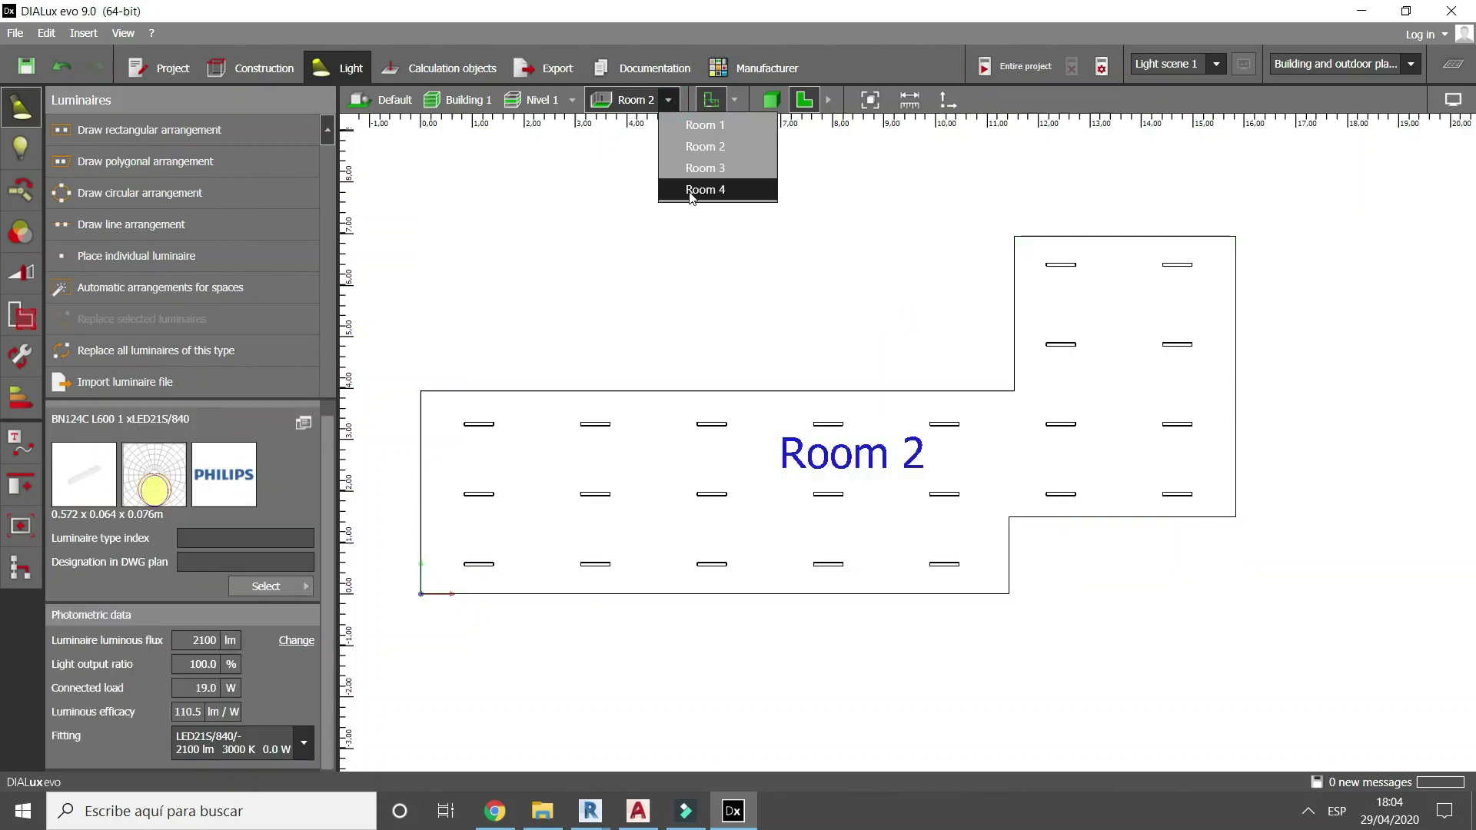
pyautogui.click(701, 187)
pyautogui.click(266, 586)
pyautogui.click(356, 691)
pyautogui.click(145, 161)
pyautogui.click(434, 322)
pyautogui.click(876, 322)
pyautogui.click(876, 191)
pyautogui.click(1249, 192)
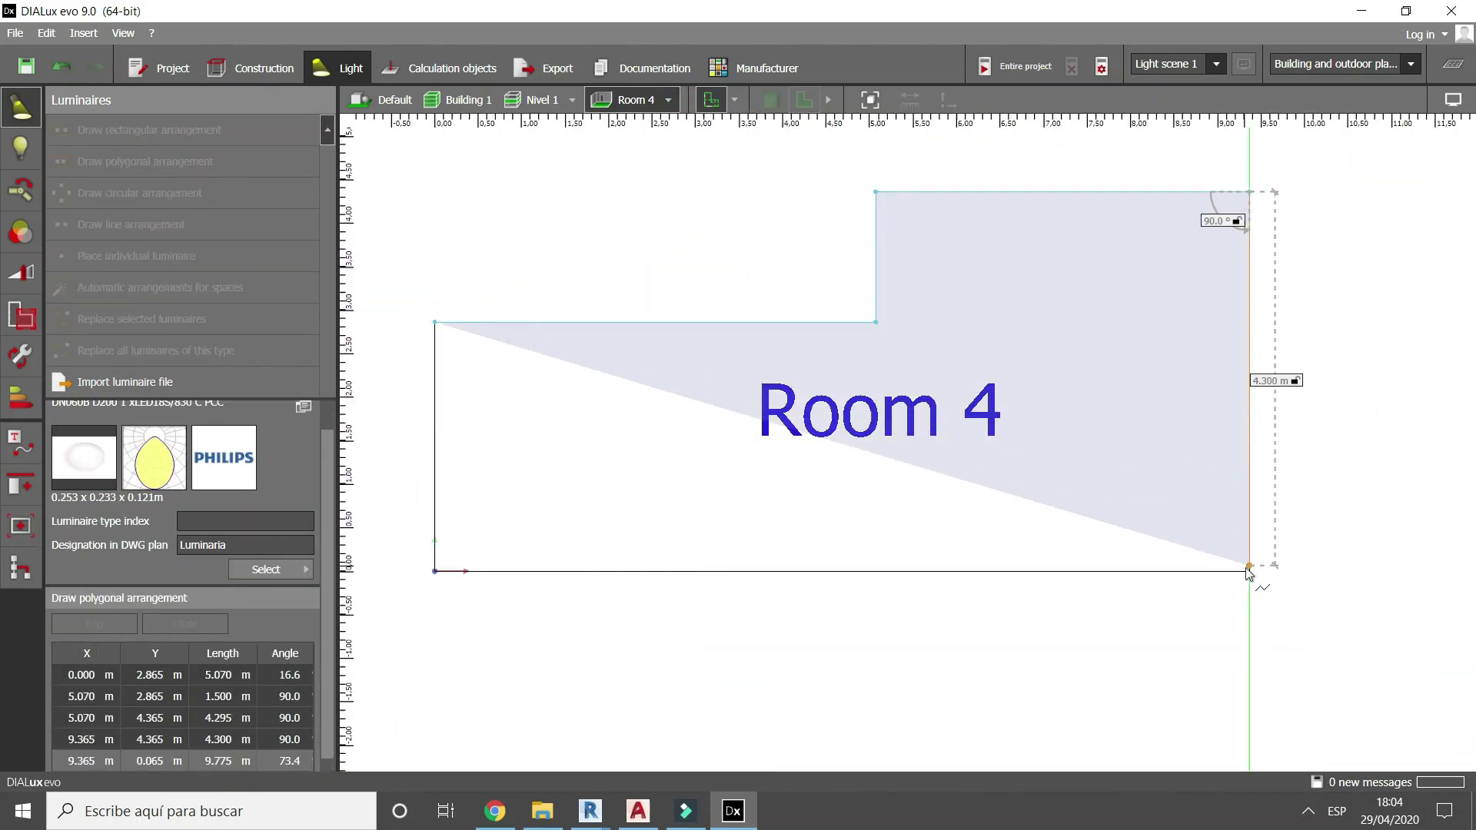
pyautogui.click(1250, 571)
pyautogui.click(434, 571)
pyautogui.rightClick(471, 563)
pyautogui.click(531, 571)
pyautogui.moveTo(663, 353); pyautogui.dragTo(676, 371)
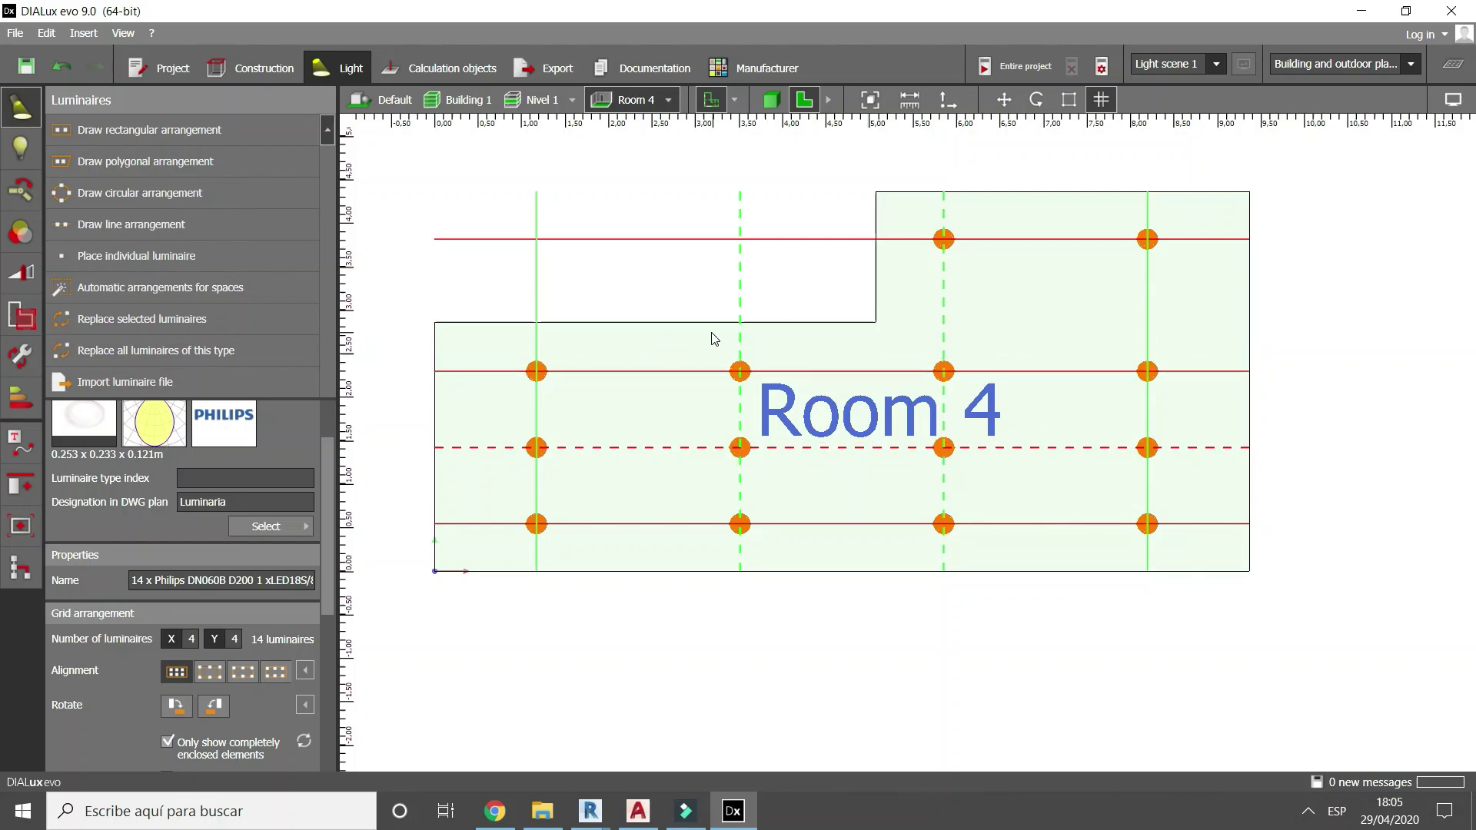
pyautogui.click(631, 300)
# Set the Room 3 and Room 1 downlight arrangements to 2 columns each.
pyautogui.scroll(-2, 629, 305)
pyautogui.click(543, 100)
pyautogui.click(646, 525)
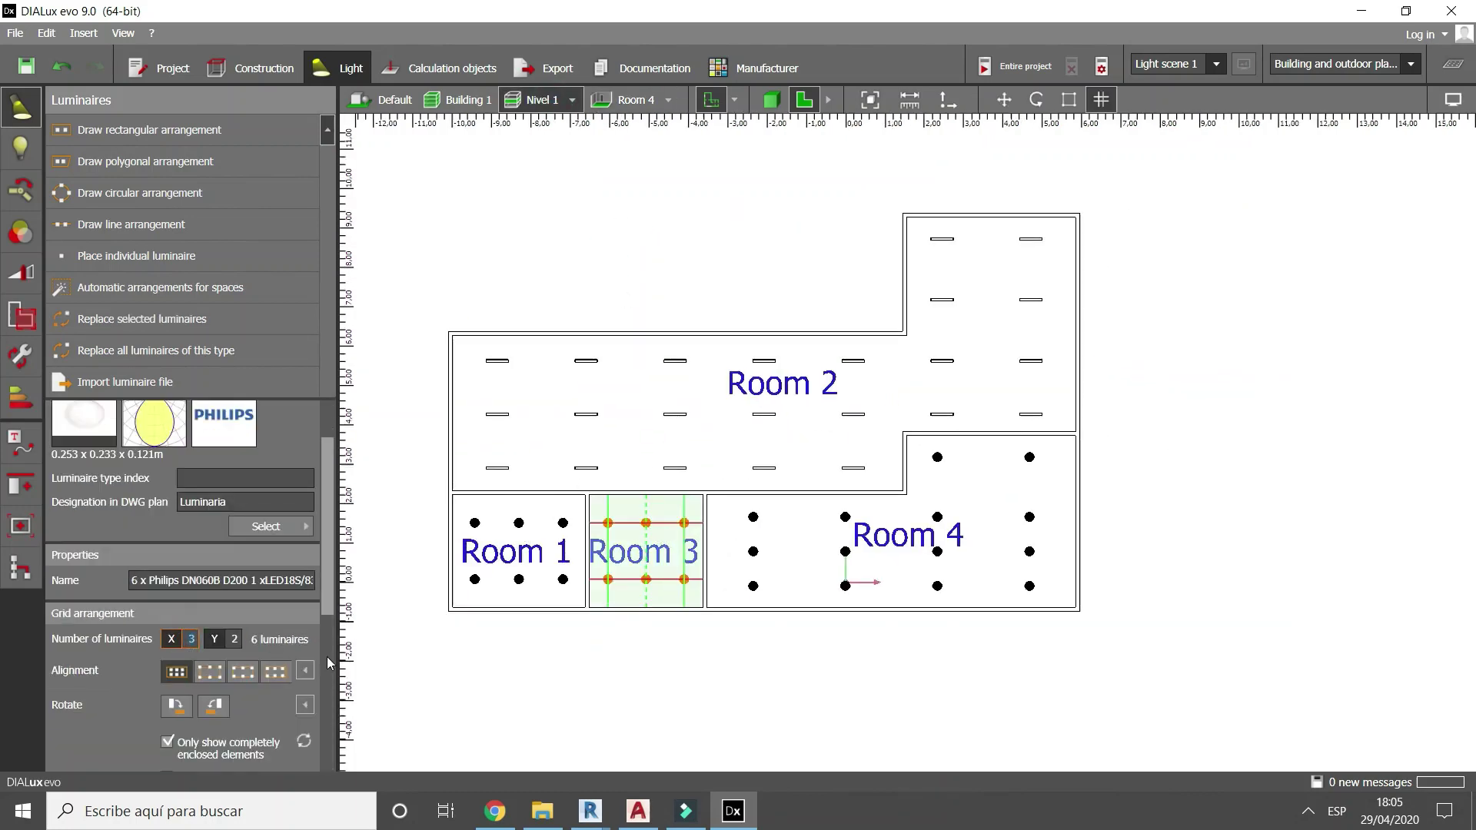
pyautogui.click(191, 639)
pyautogui.write('2')
pyautogui.click(563, 523)
pyautogui.click(190, 639)
pyautogui.write('2')
pyautogui.click(845, 519)
# Adjust Room 4's row and column counts and reposition its luminaire rows.
pyautogui.click(190, 638)
pyautogui.click(229, 639)
pyautogui.click(188, 639)
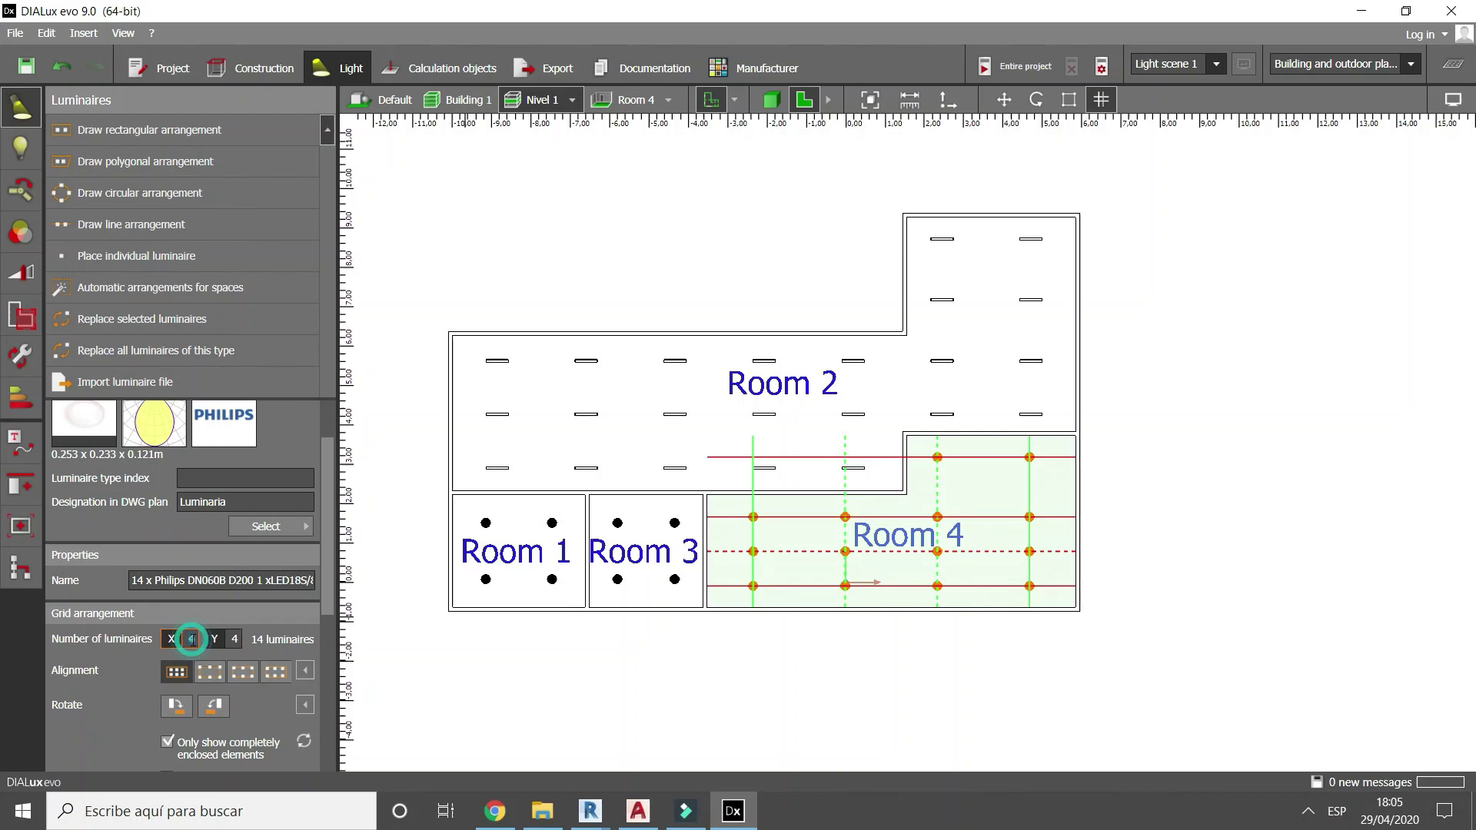
pyautogui.moveTo(817, 518)
pyautogui.mouseDown()
pyautogui.moveTo(818, 492)
pyautogui.moveTo(816, 523)
pyautogui.mouseUp()
pyautogui.click(806, 582)
pyautogui.moveTo(806, 583); pyautogui.dragTo(806, 579)
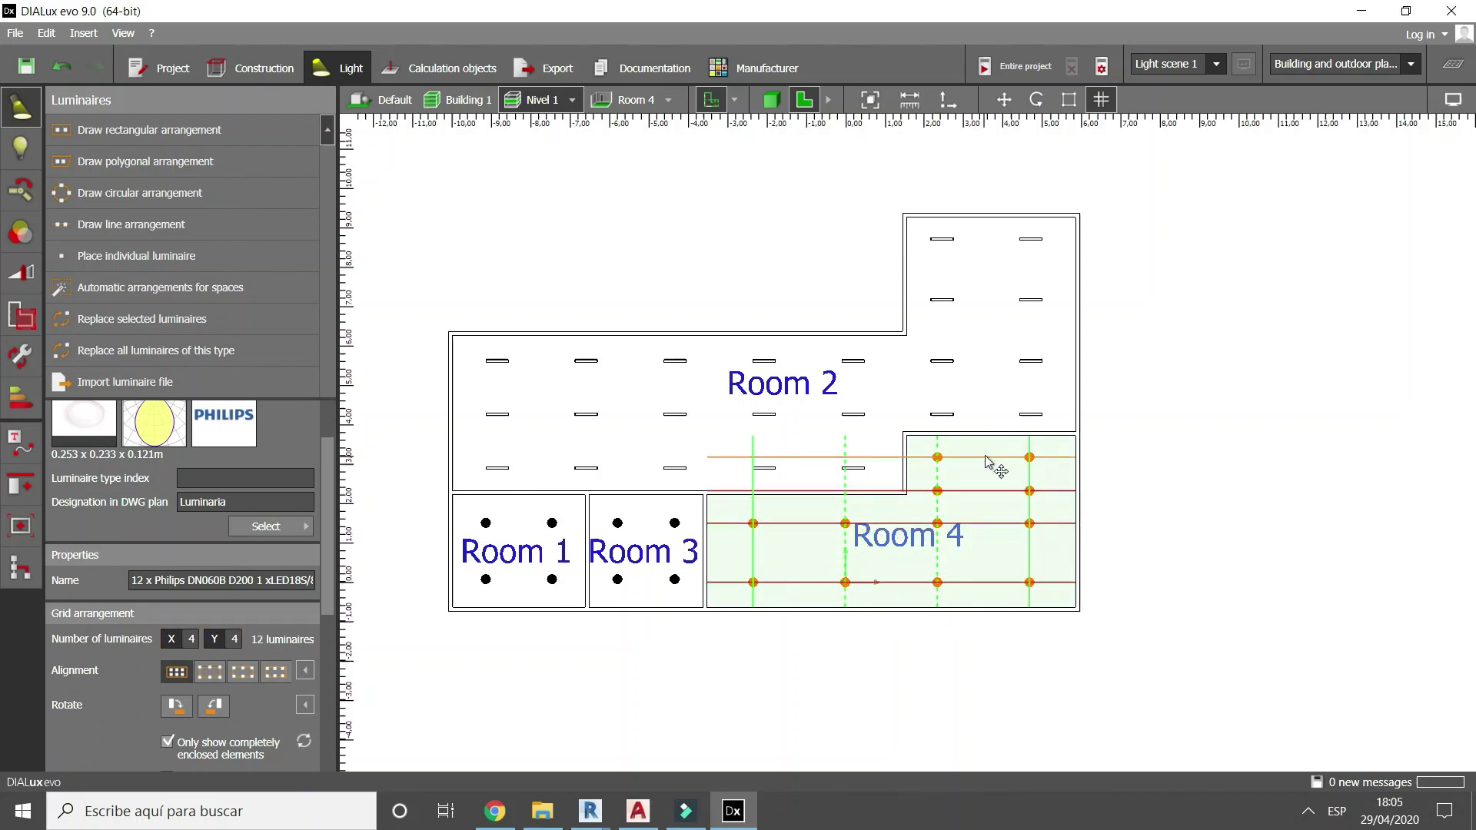
pyautogui.moveTo(984, 457); pyautogui.dragTo(985, 421)
pyautogui.moveTo(985, 491); pyautogui.dragTo(984, 468)
pyautogui.click(997, 218)
# Calculate the entire project and inspect the lit building in 3D.
pyautogui.click(1020, 65)
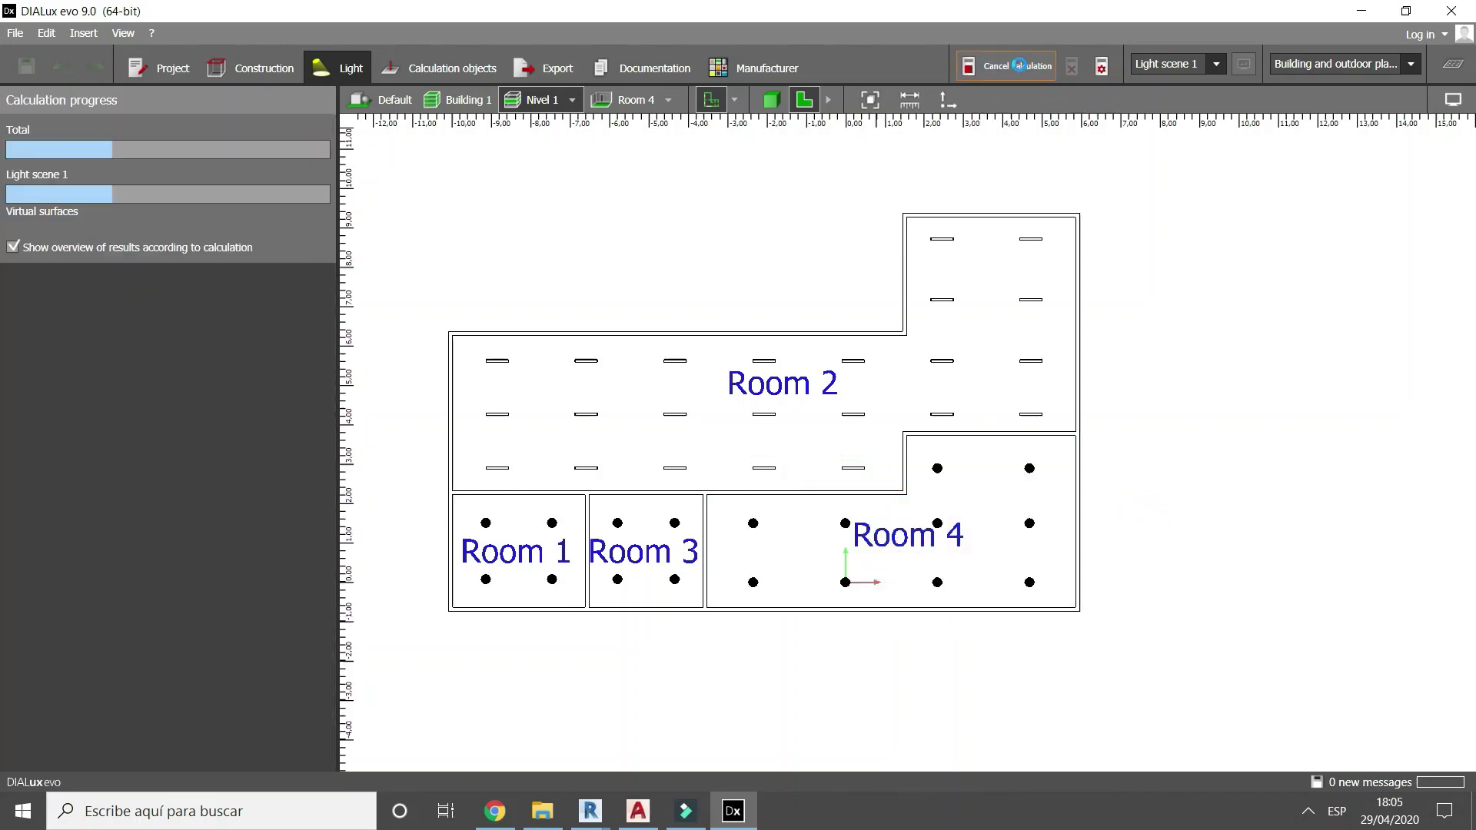
pyautogui.click(771, 100)
pyautogui.click(1453, 65)
pyautogui.moveTo(1125, 369); pyautogui.dragTo(1034, 444, button='right')
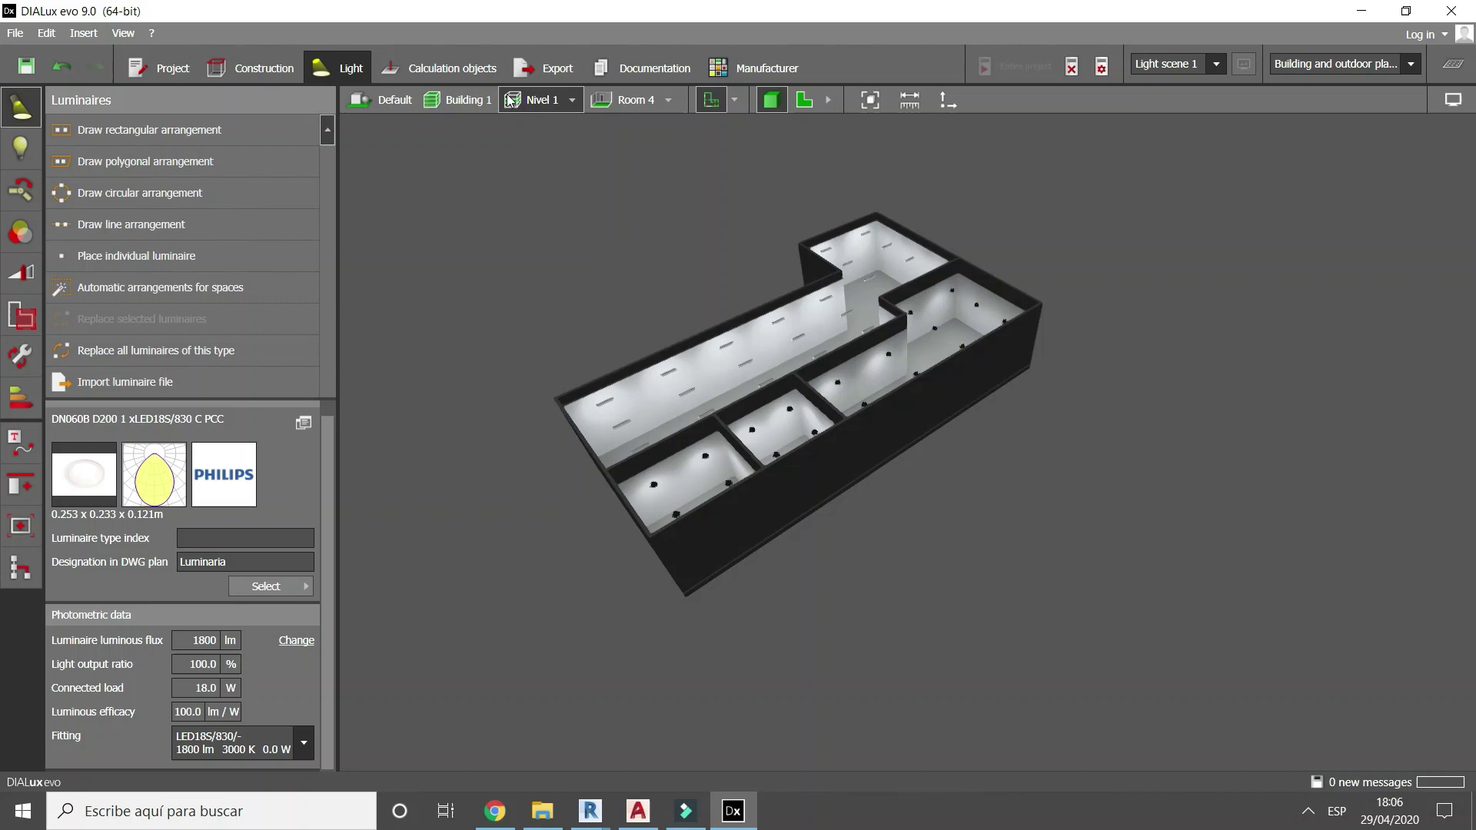
# Enter Export mode and centre the building in a 2D top-down plan.
pyautogui.click(555, 68)
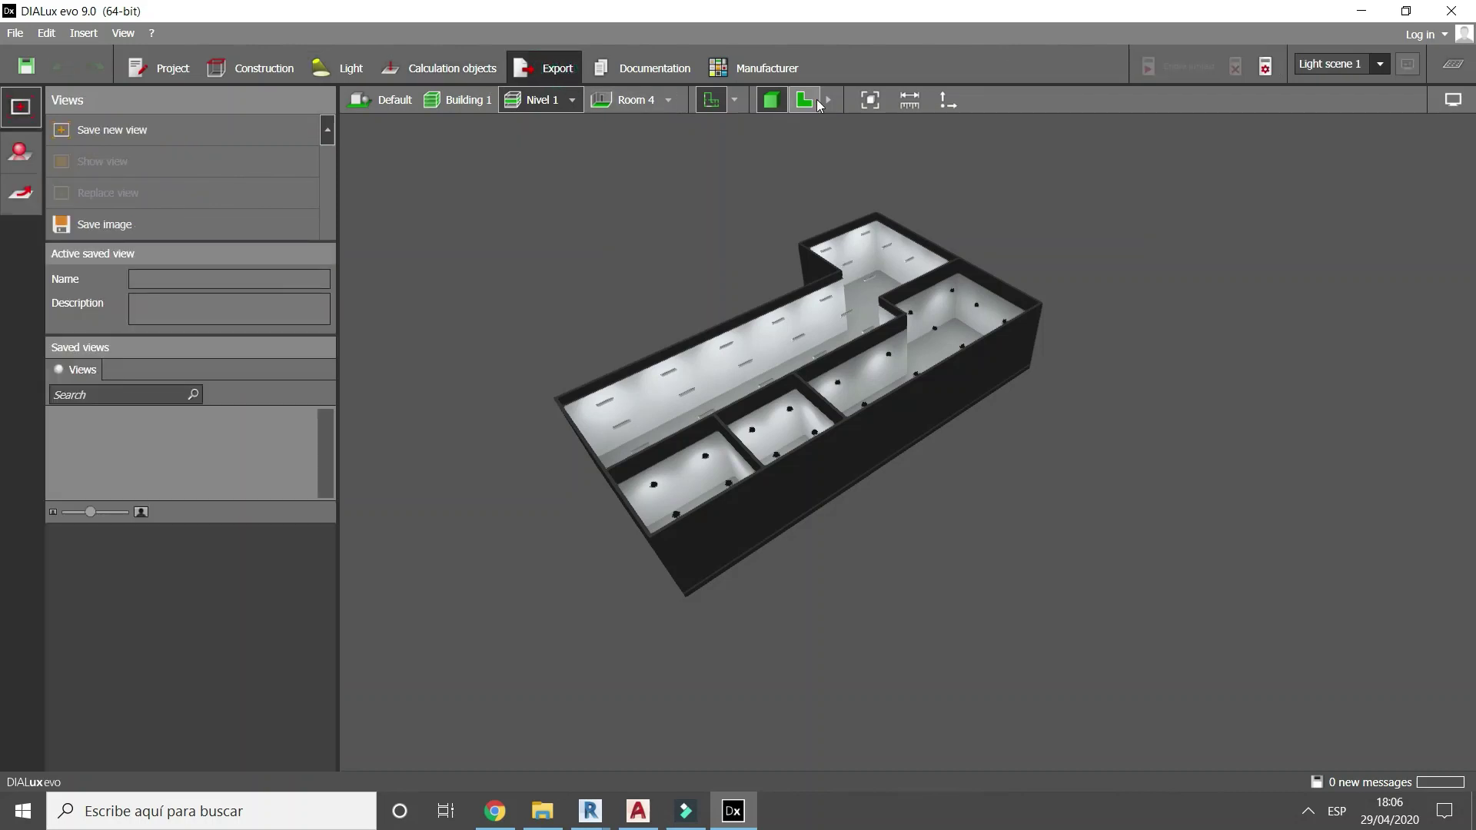
pyautogui.click(804, 102)
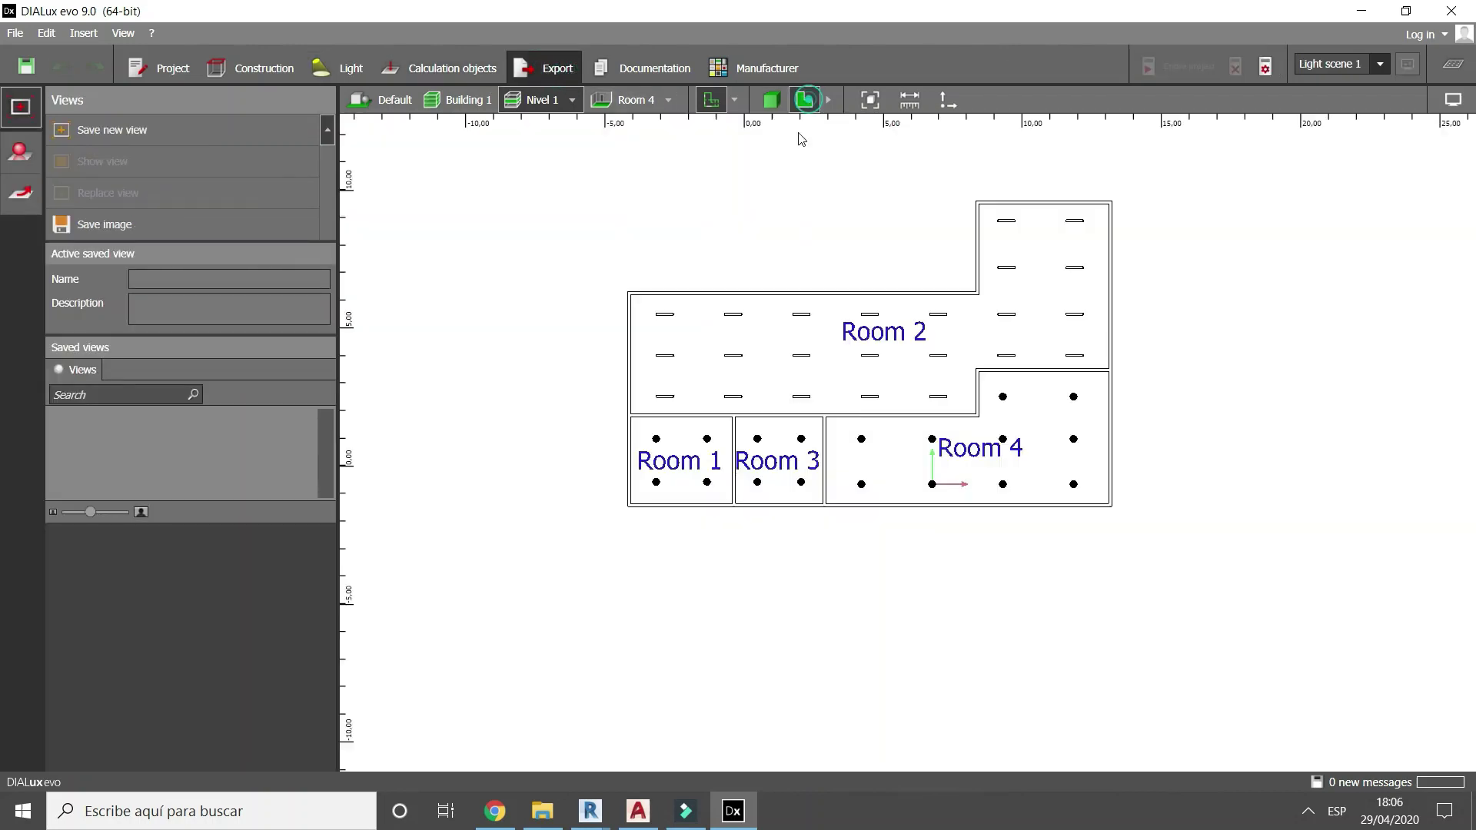
pyautogui.moveTo(737, 250); pyautogui.dragTo(638, 318, button='middle')
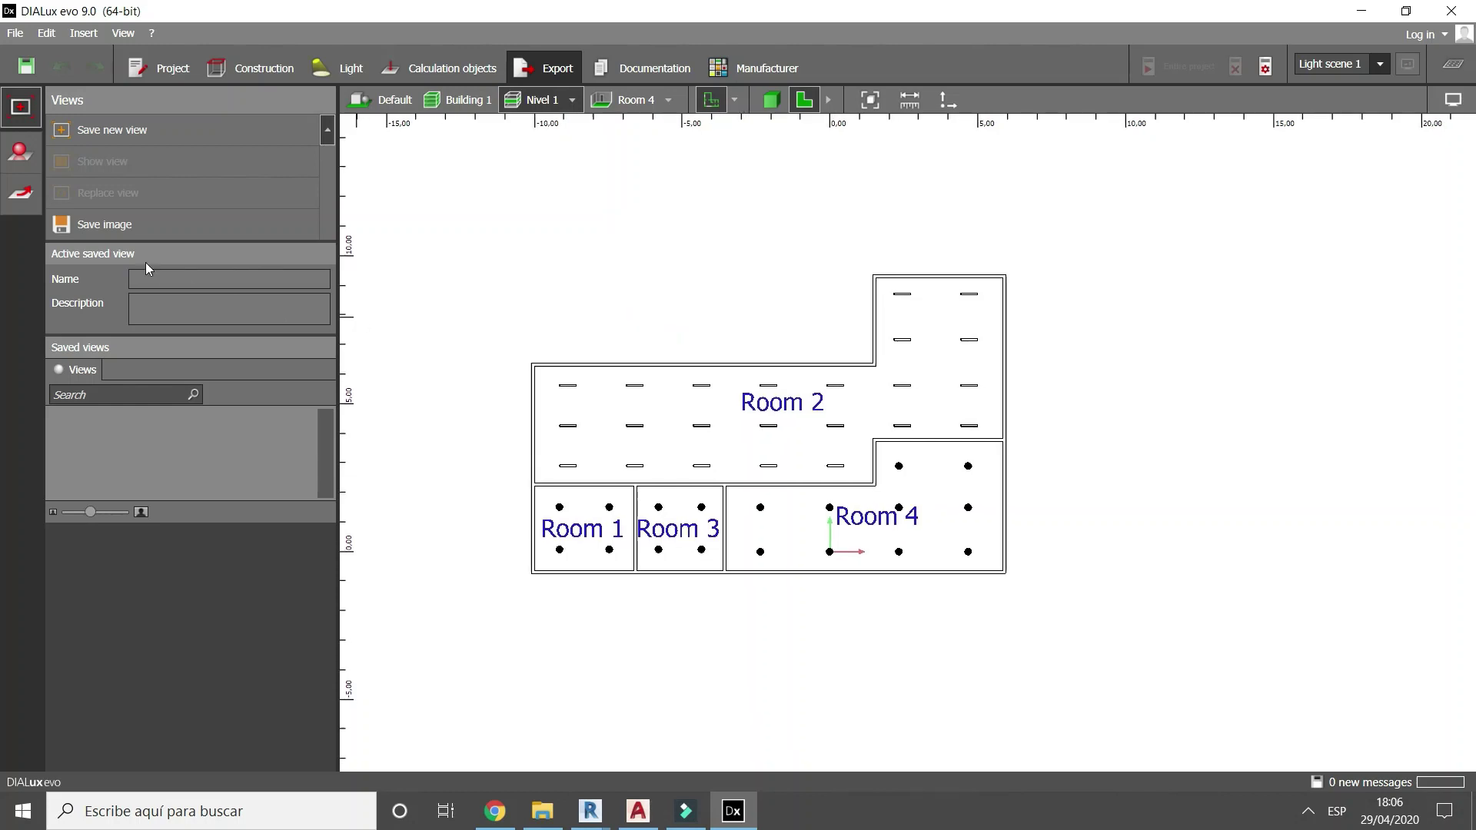
# Exclude storey contours, luminaire list and calculation surfaces; use one layer per product type and AutoCAD 2013.
pyautogui.click(23, 191)
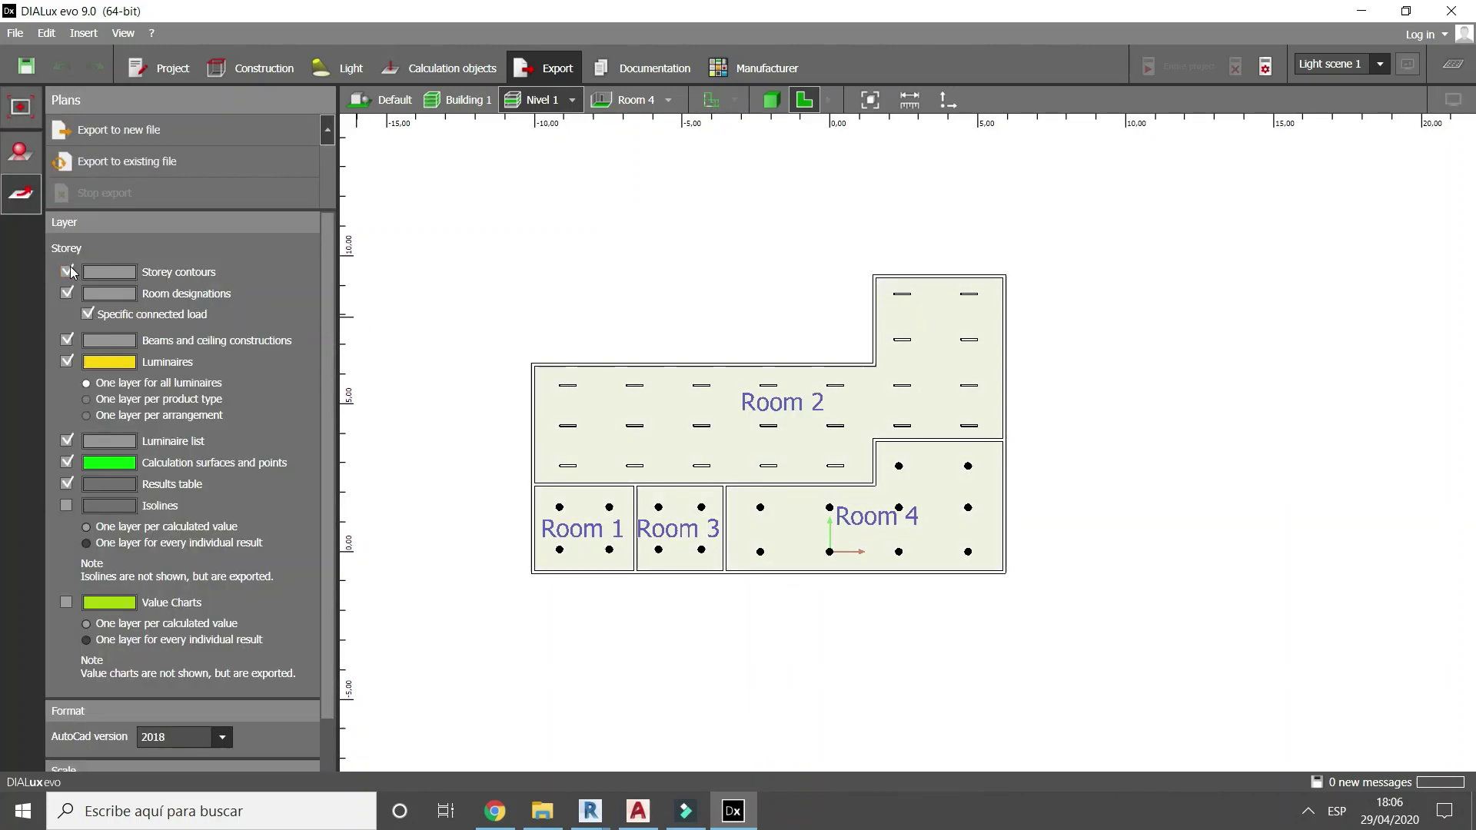
pyautogui.click(68, 272)
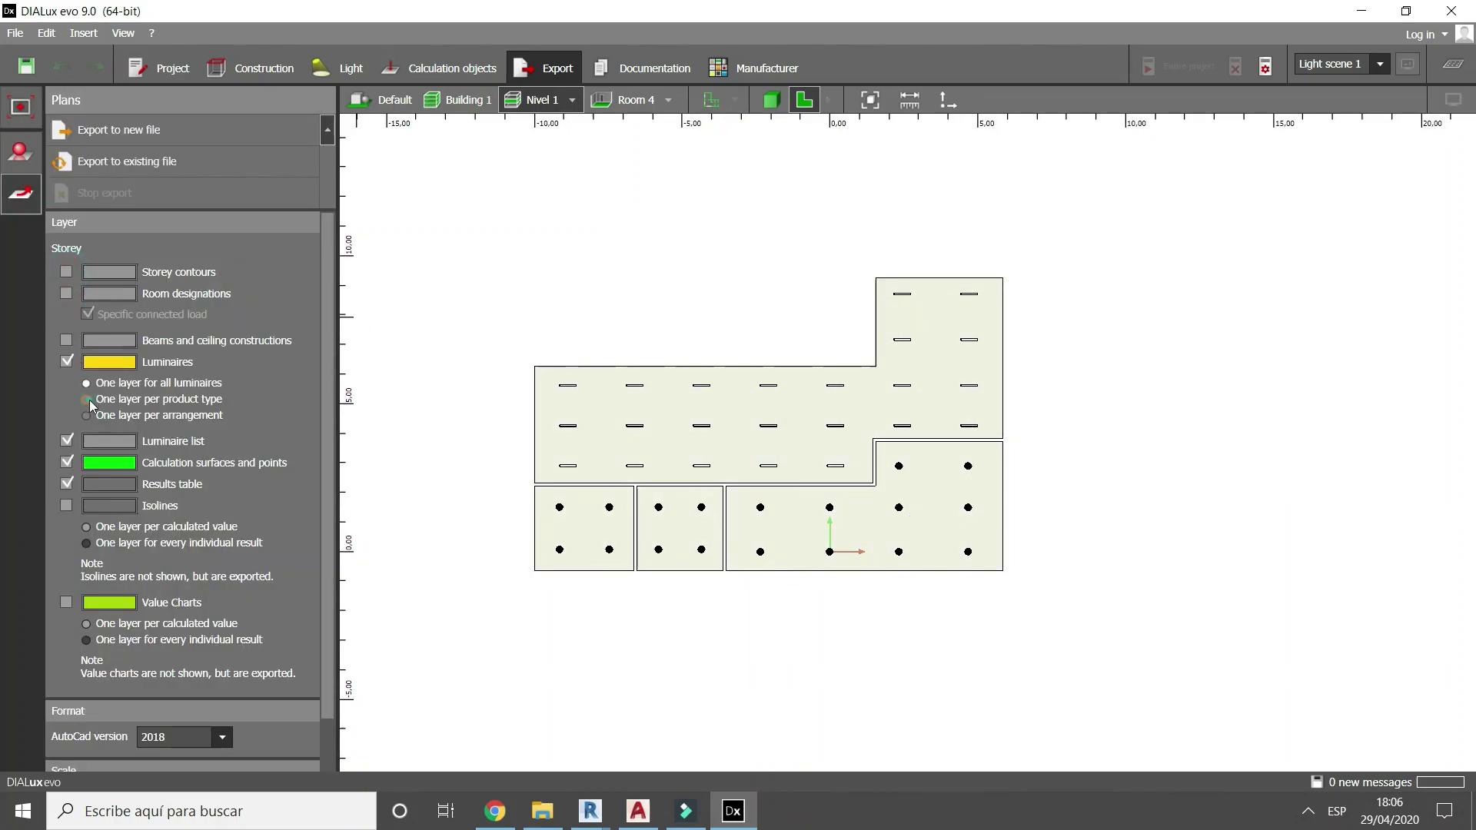
pyautogui.click(88, 400)
pyautogui.click(66, 440)
pyautogui.click(67, 463)
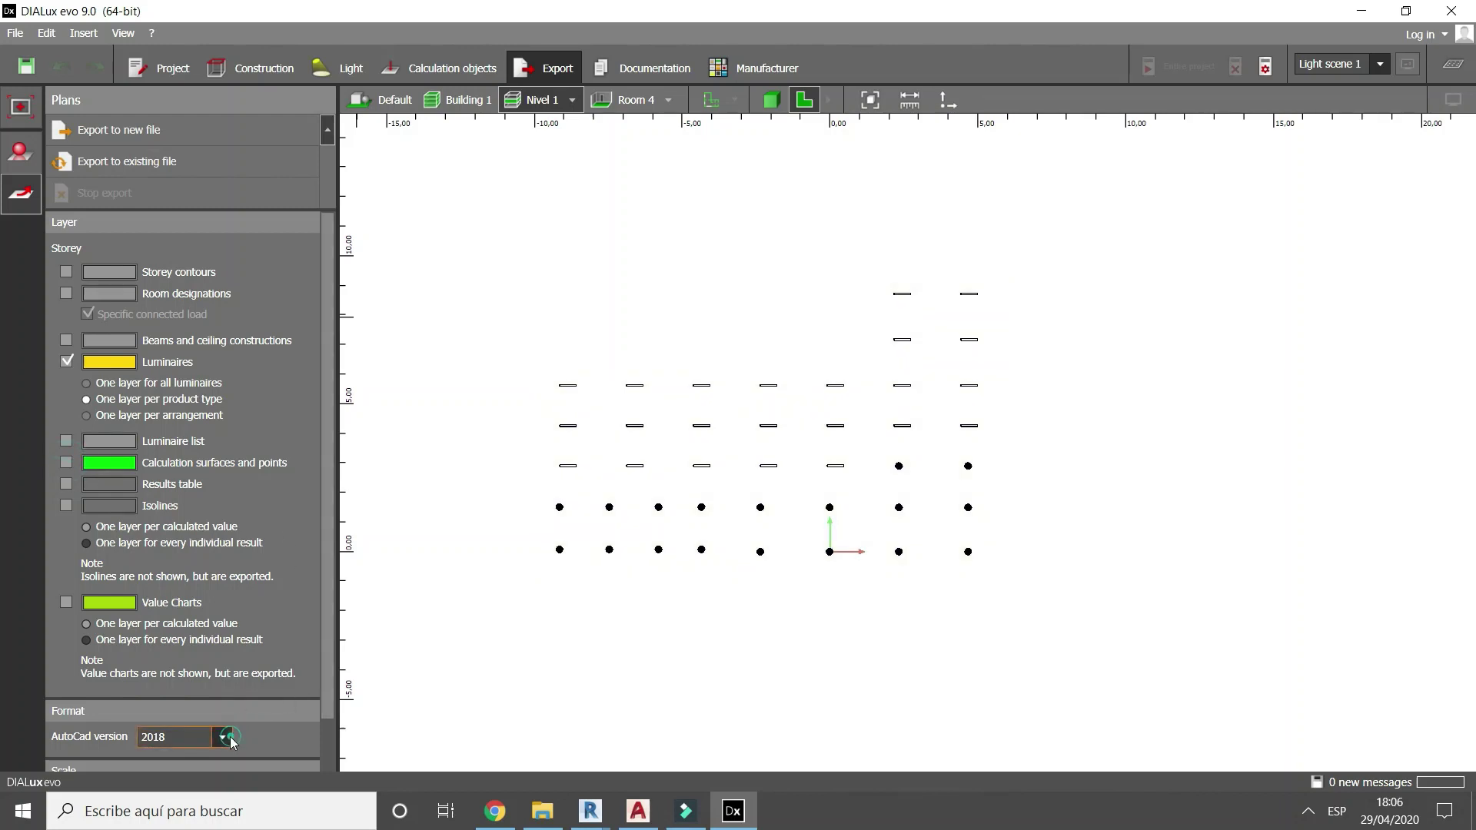
pyautogui.click(180, 737)
pyautogui.click(213, 700)
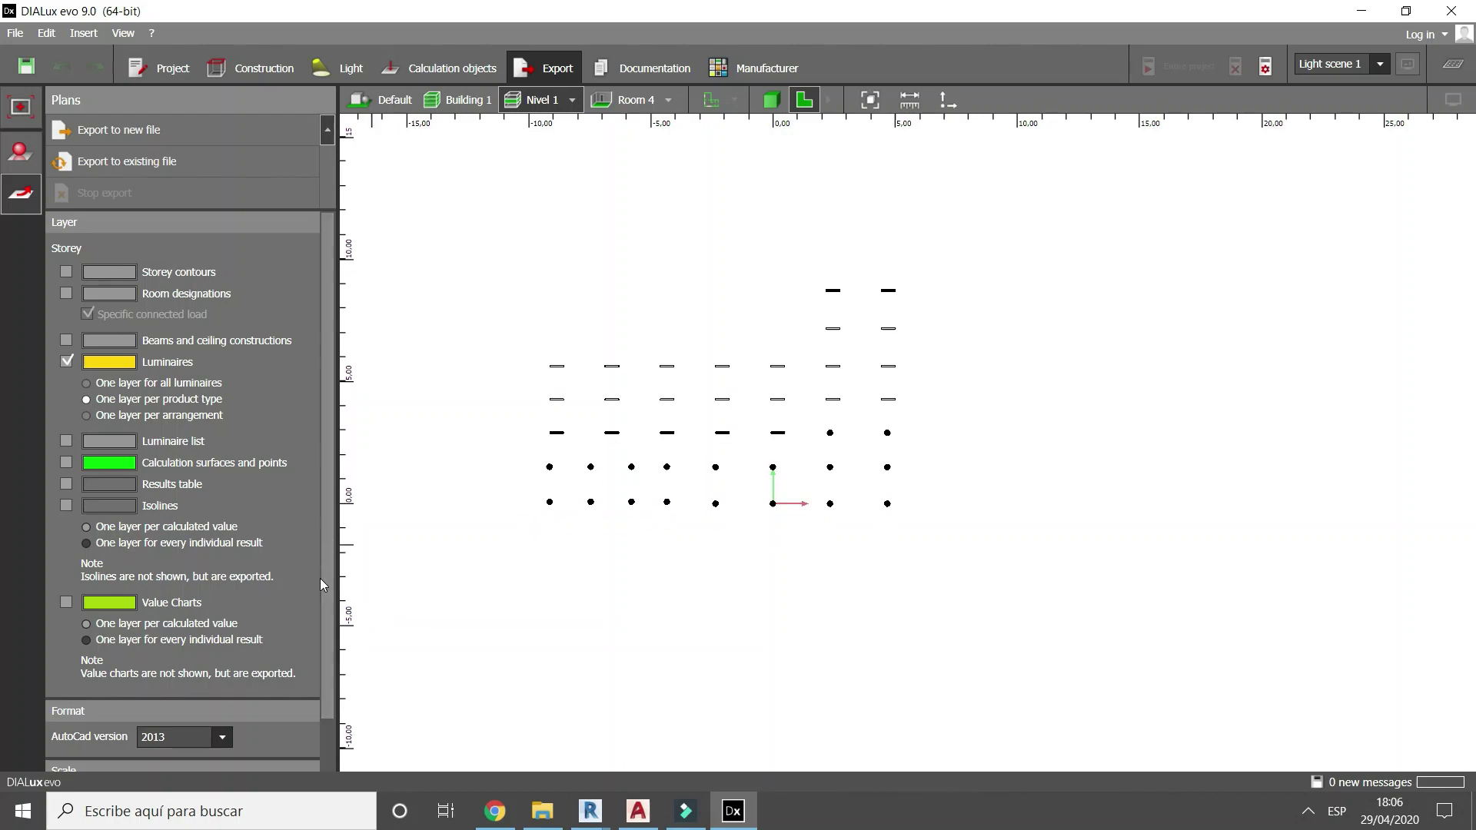
pyautogui.moveTo(324, 581); pyautogui.dragTo(326, 638)
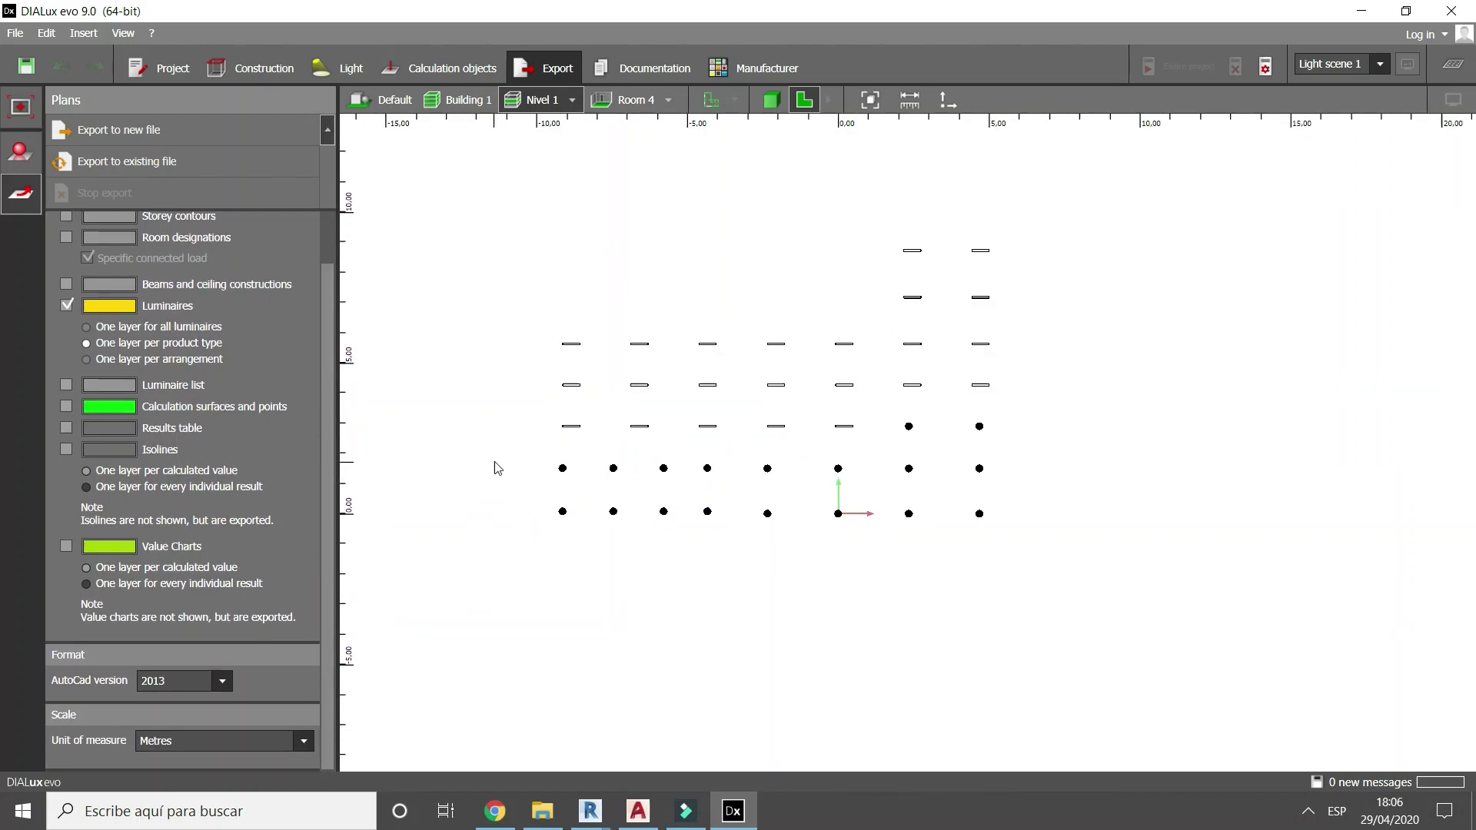
# Save the luminaire plan export as casa in folder 02, then switch to AutoCAD.
pyautogui.click(777, 106)
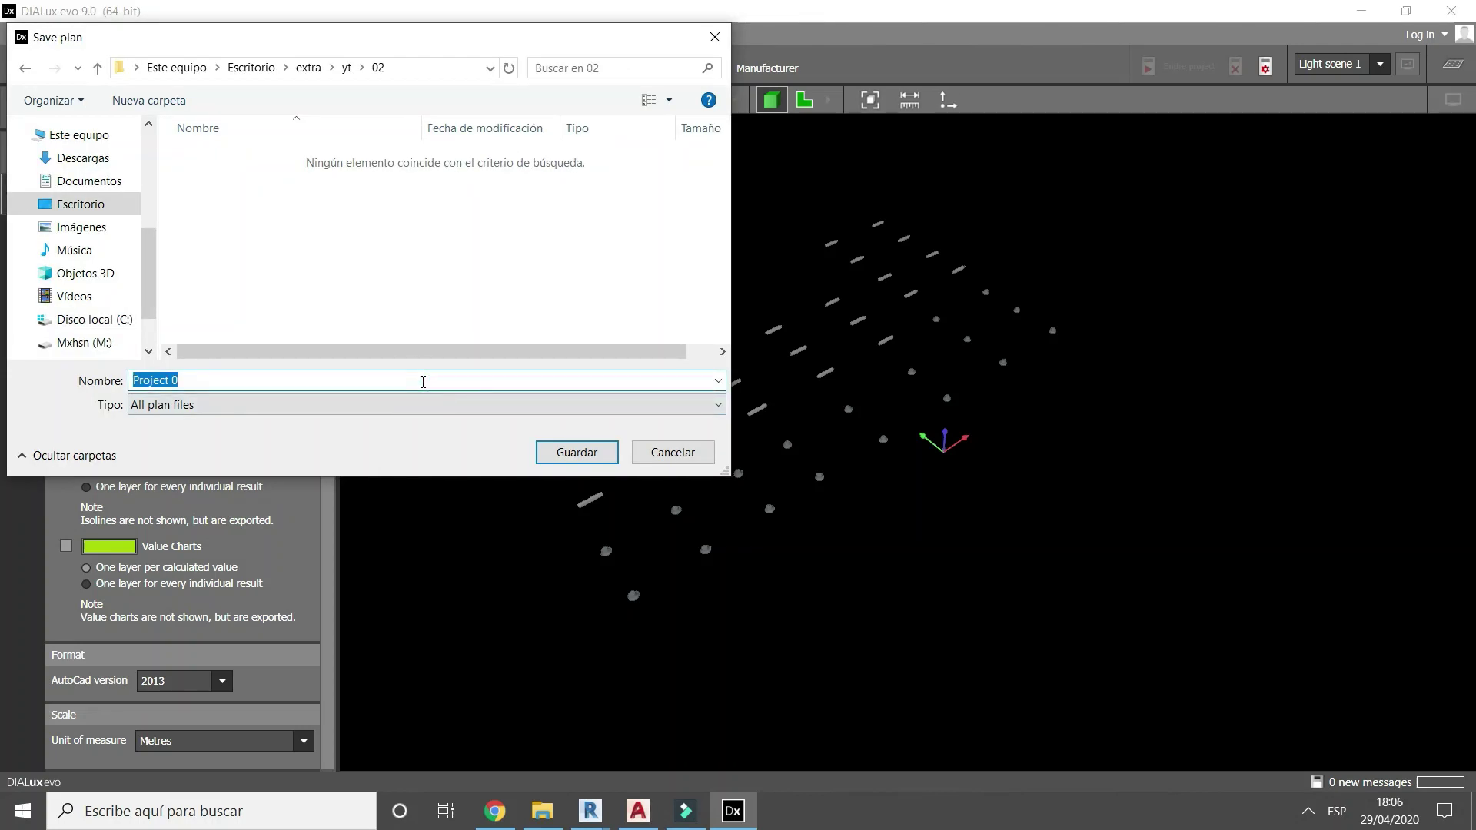
pyautogui.write('casa')
pyautogui.press('Return')
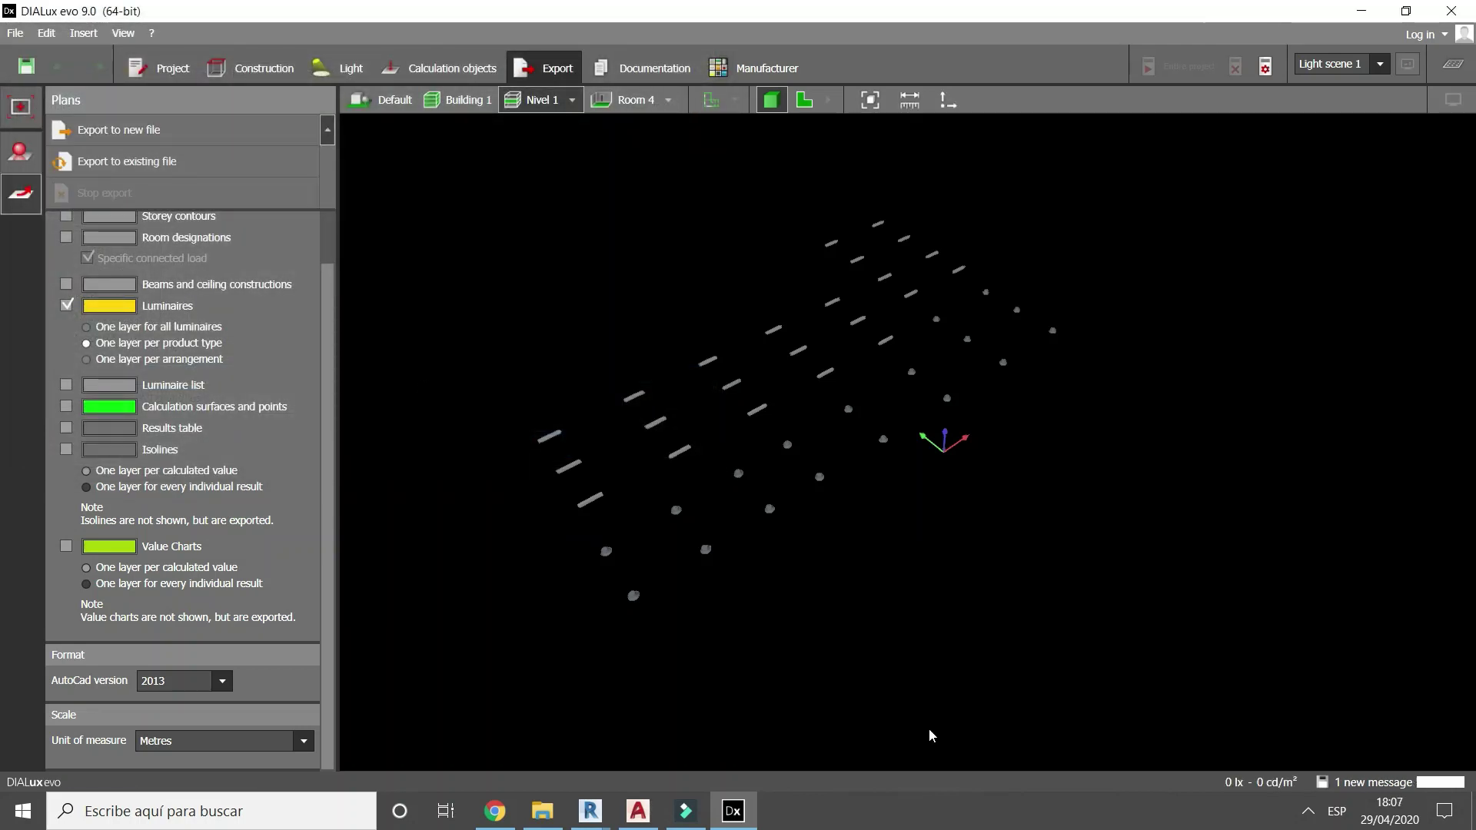
pyautogui.click(650, 804)
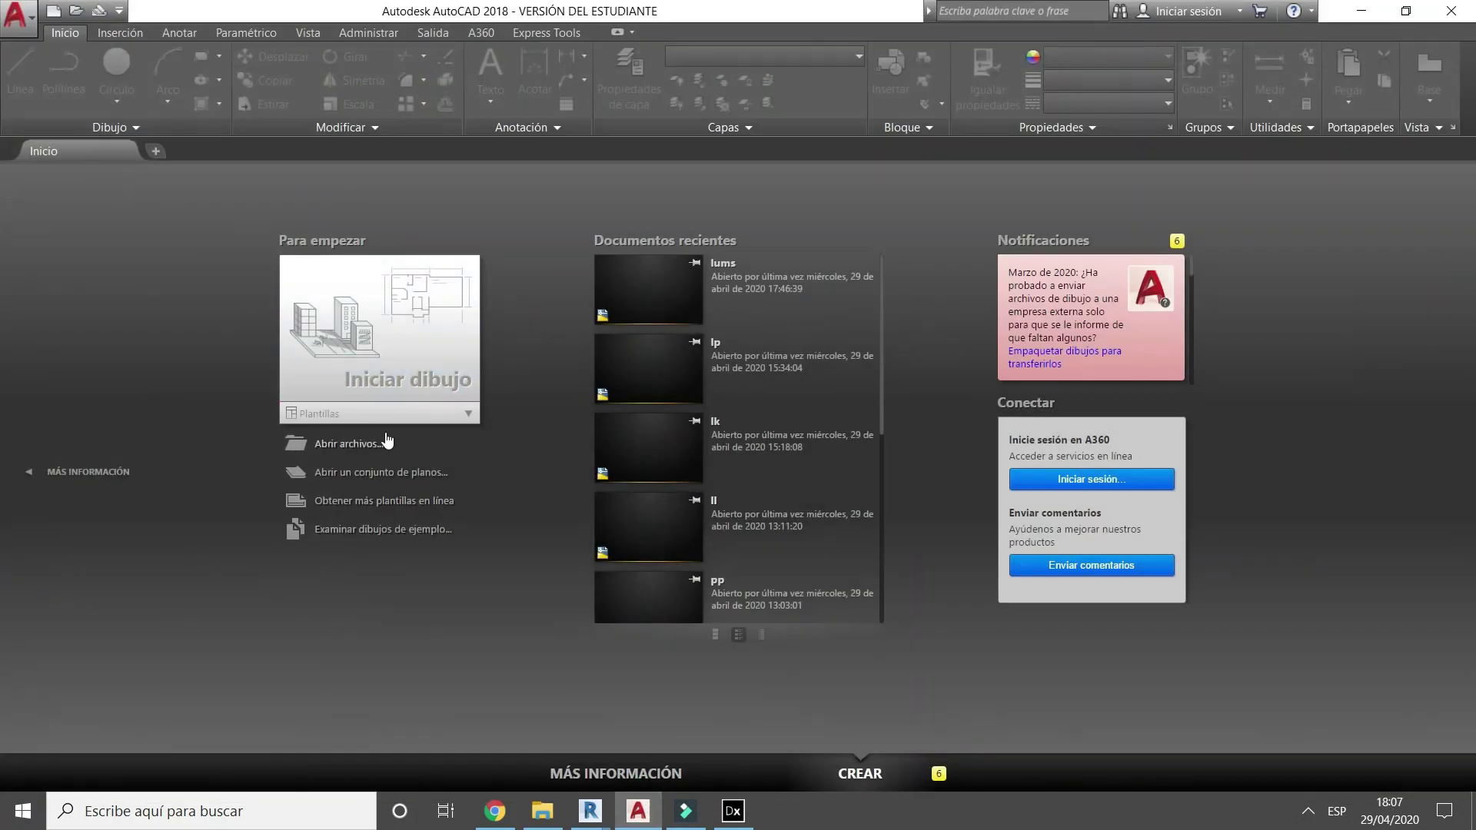
# Open casa.dwg from folder 02 and zoom in on the yellow luminaire blocks.
pyautogui.click(368, 443)
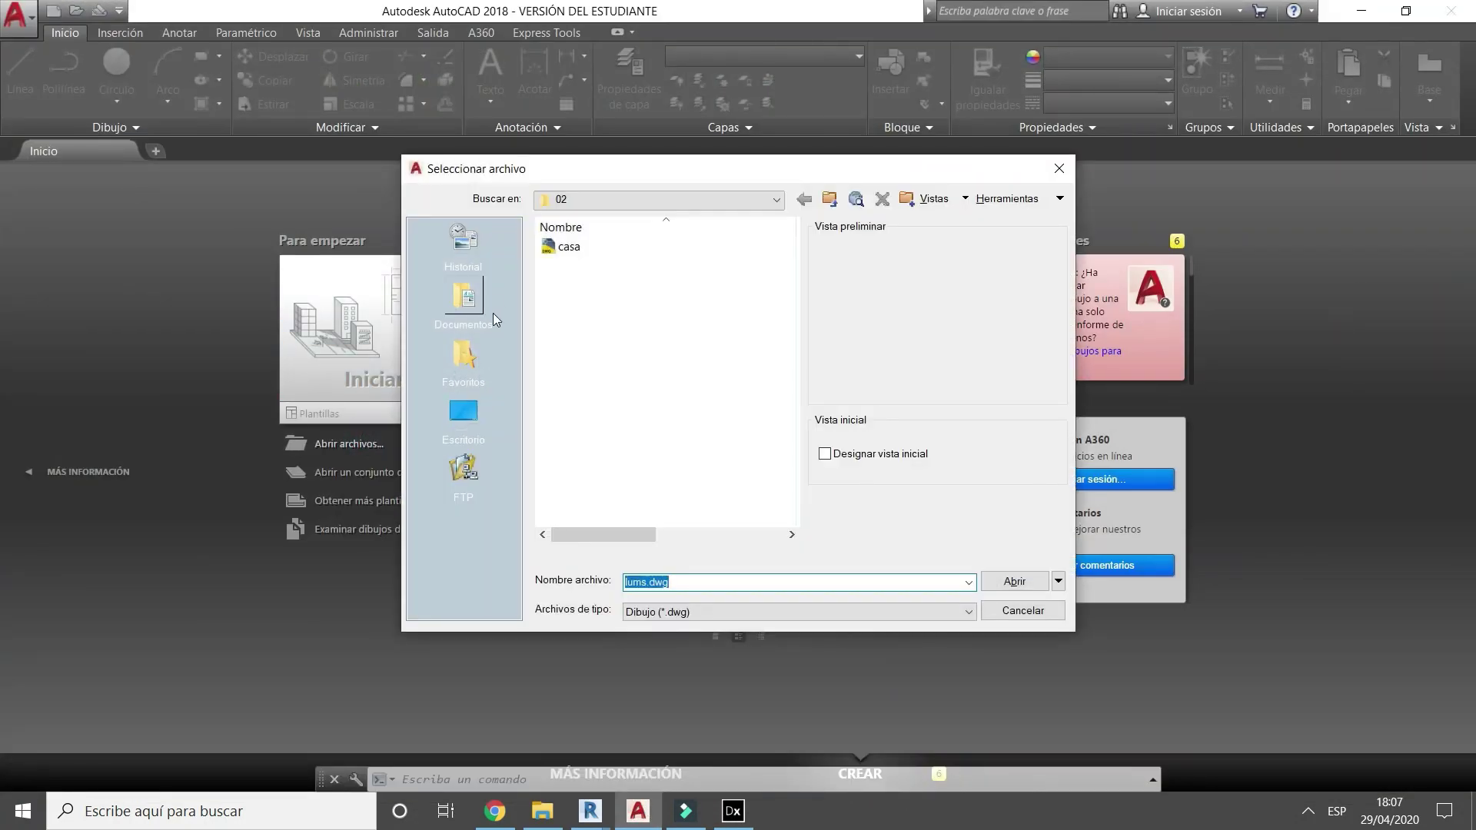
pyautogui.doubleClick(567, 252)
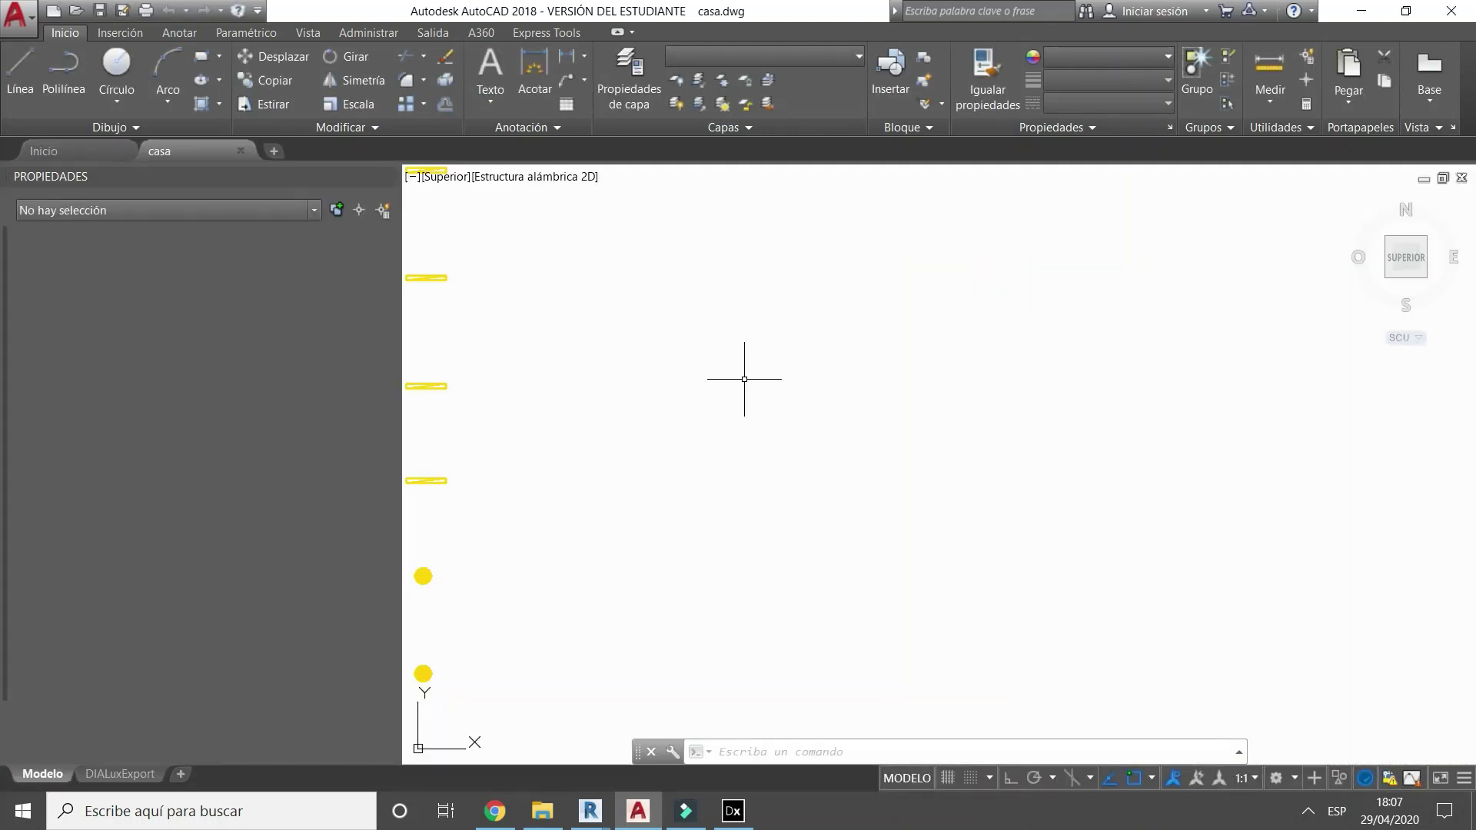
pyautogui.scroll(-5, 745, 379)
pyautogui.moveTo(689, 408); pyautogui.dragTo(980, 385, button='middle')
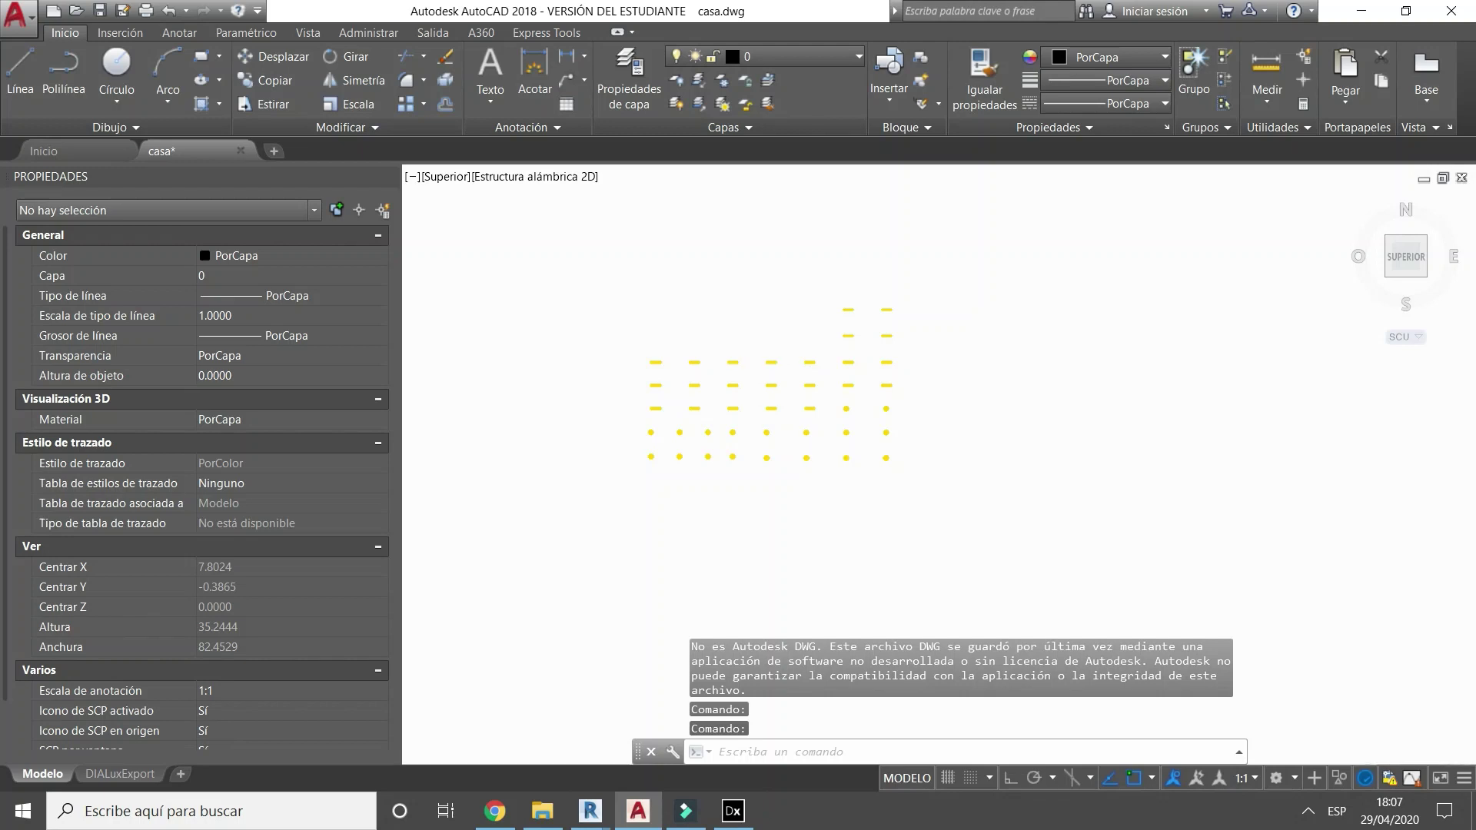
pyautogui.scroll(2, 749, 362)
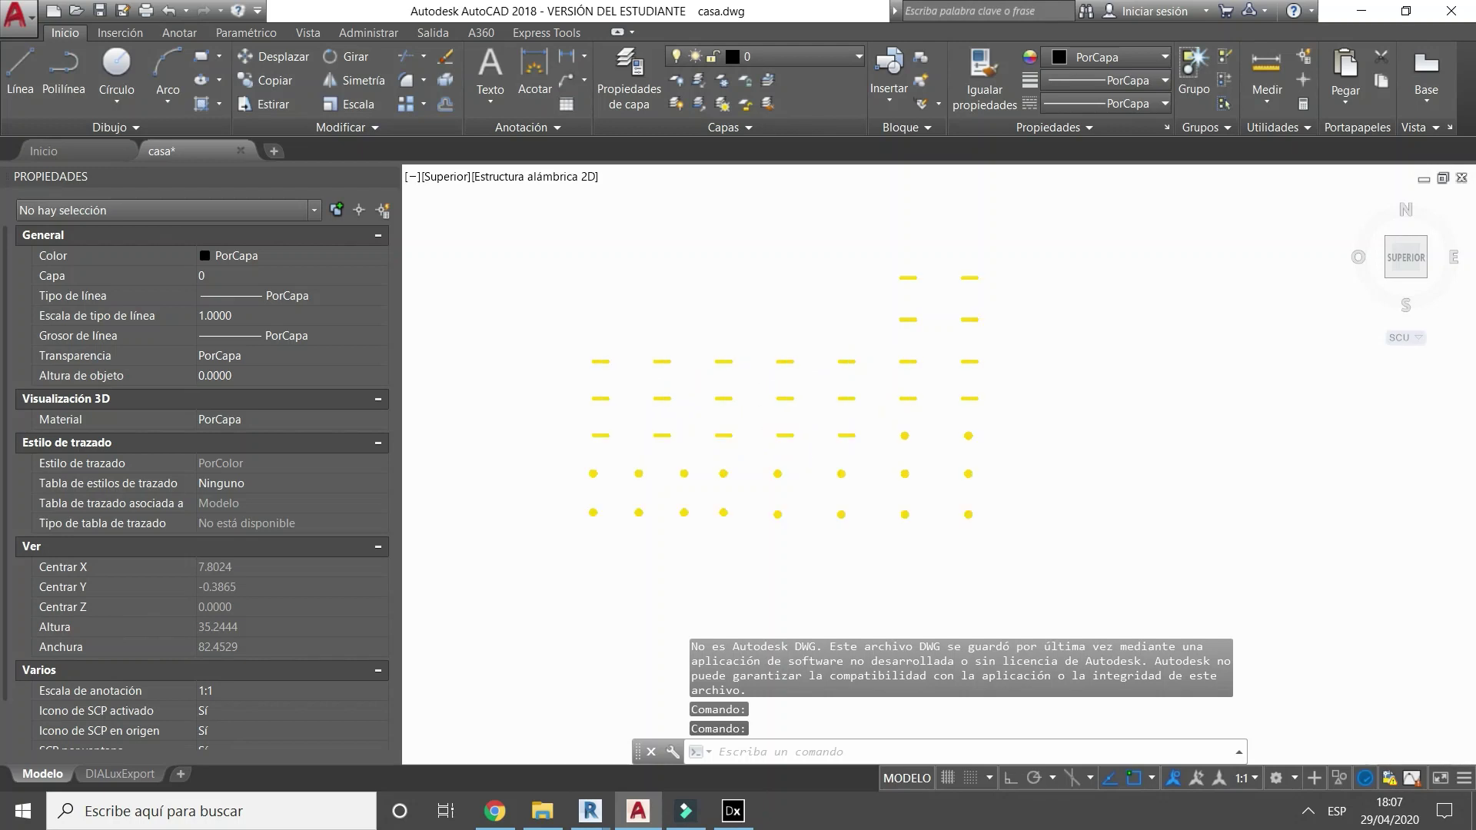
pyautogui.scroll(2, 746, 362)
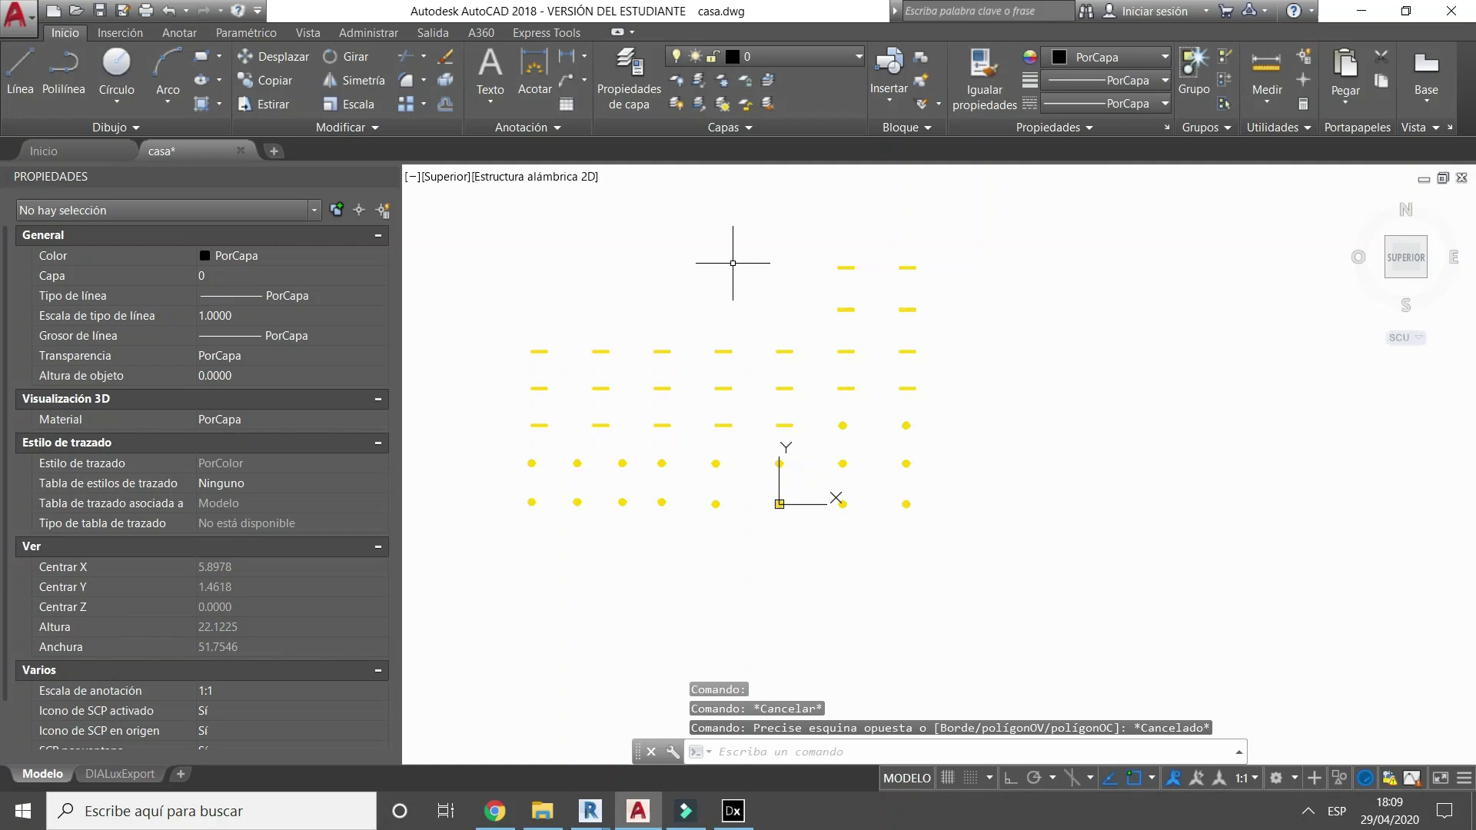
# Load Export block coordinates.lsp with APPLOAD.
pyautogui.write('oad')
pyautogui.press('Return')
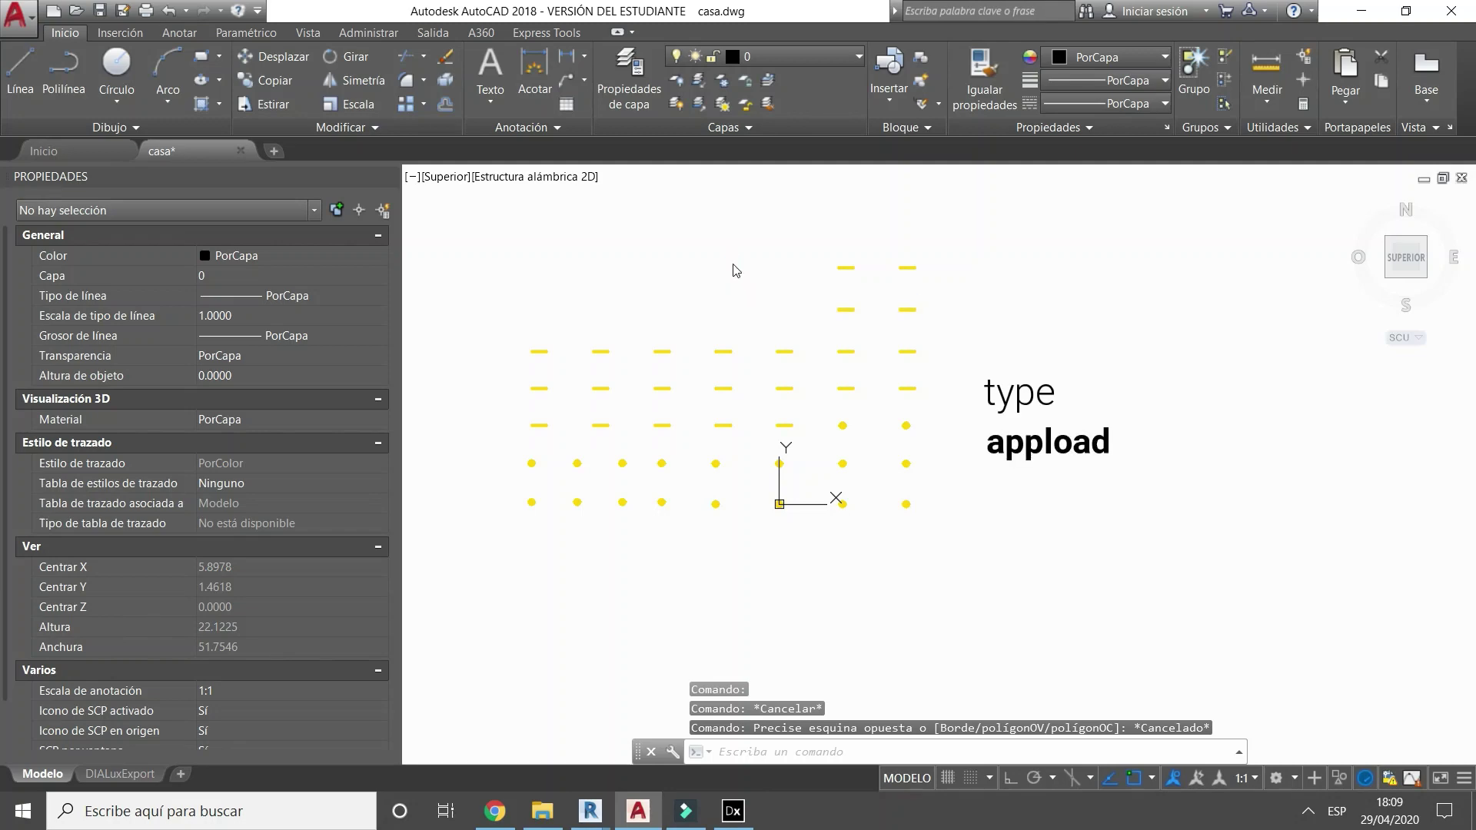
pyautogui.doubleClick(422, 174)
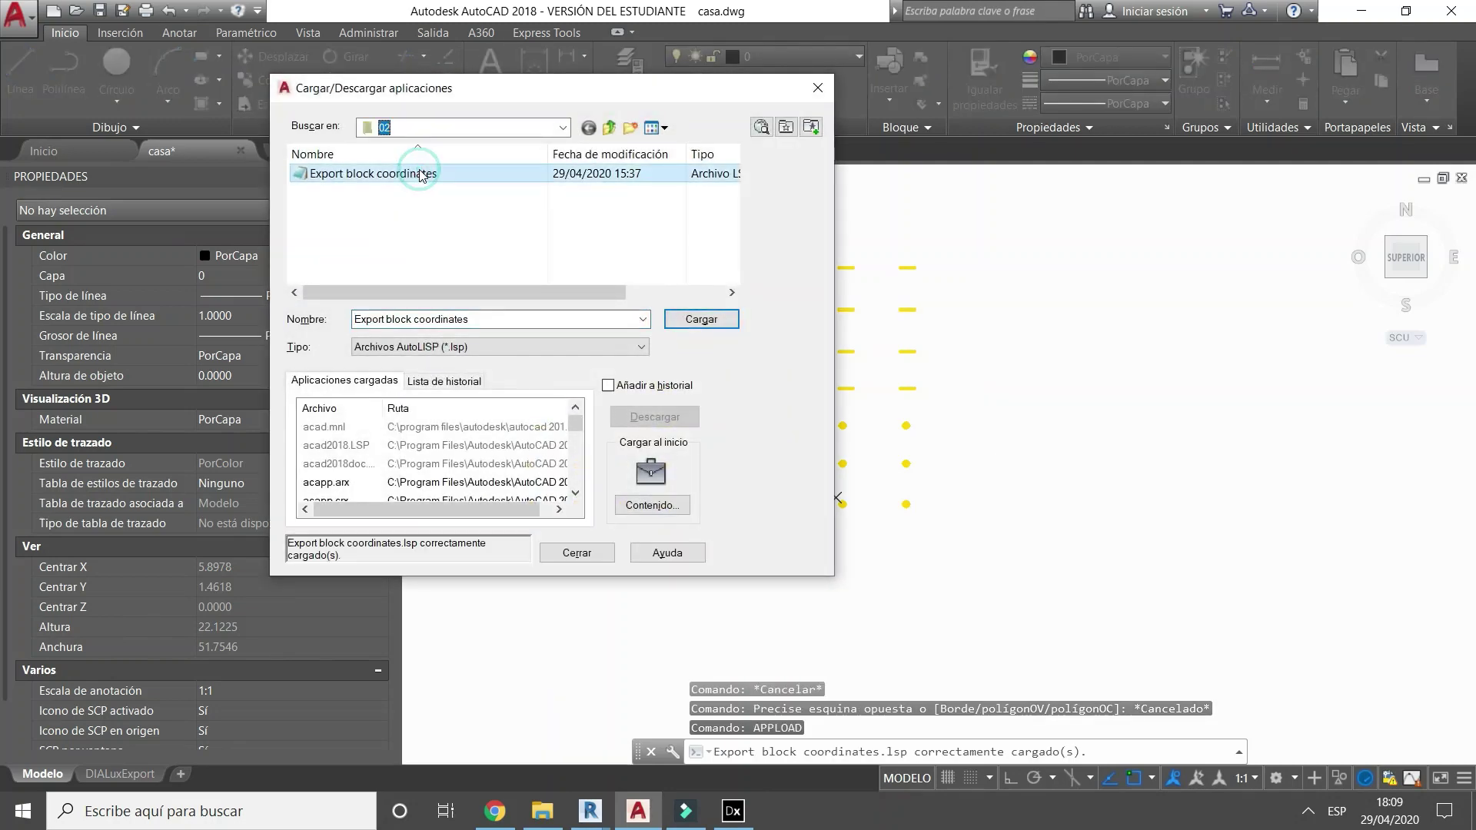
# Window-select all 164 luminaire blocks and run EXPORTBLOCKSCOORDINATES on them.
pyautogui.click(503, 239)
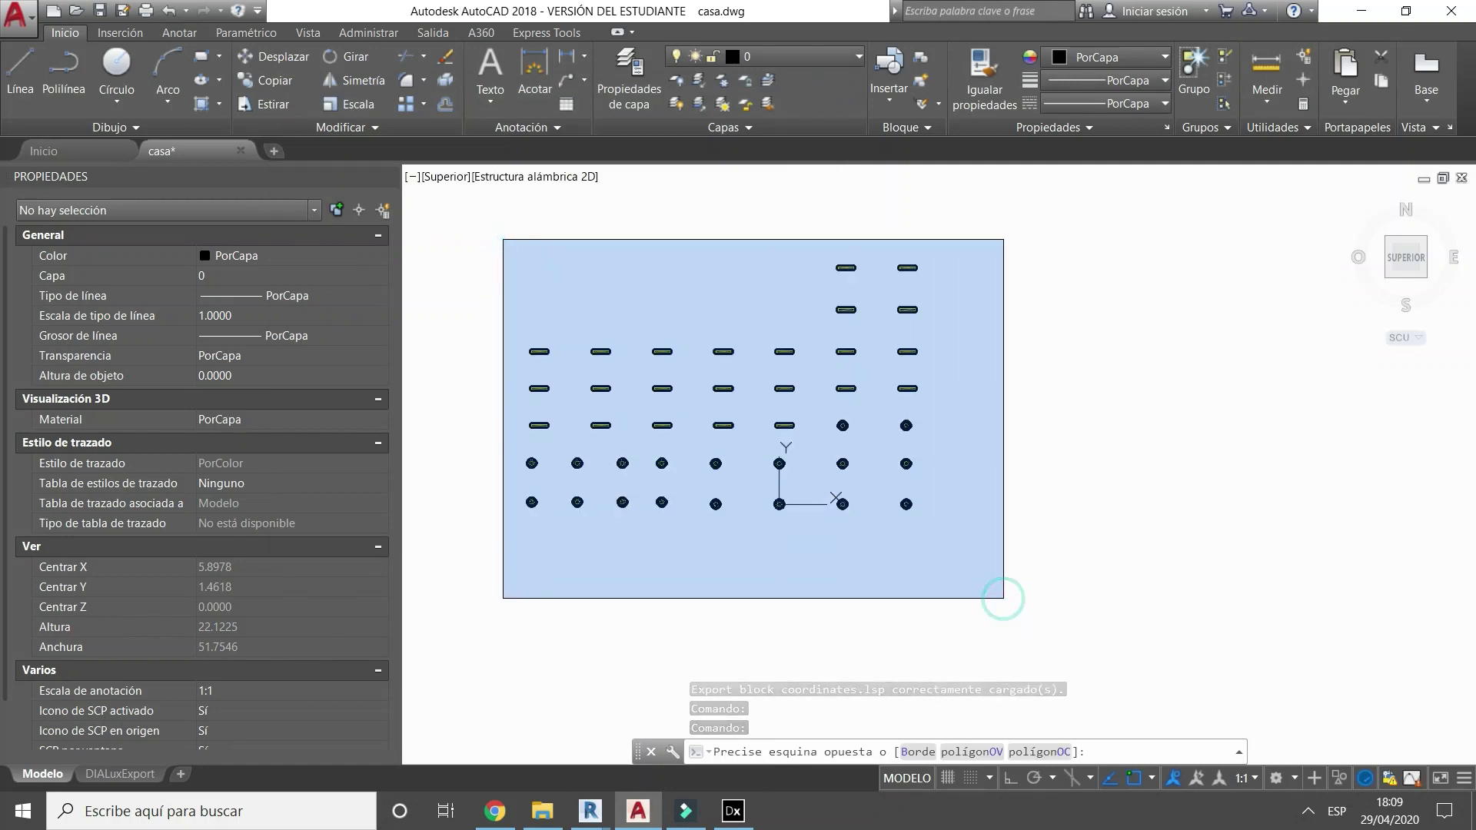
pyautogui.click(1003, 598)
pyautogui.write('export')
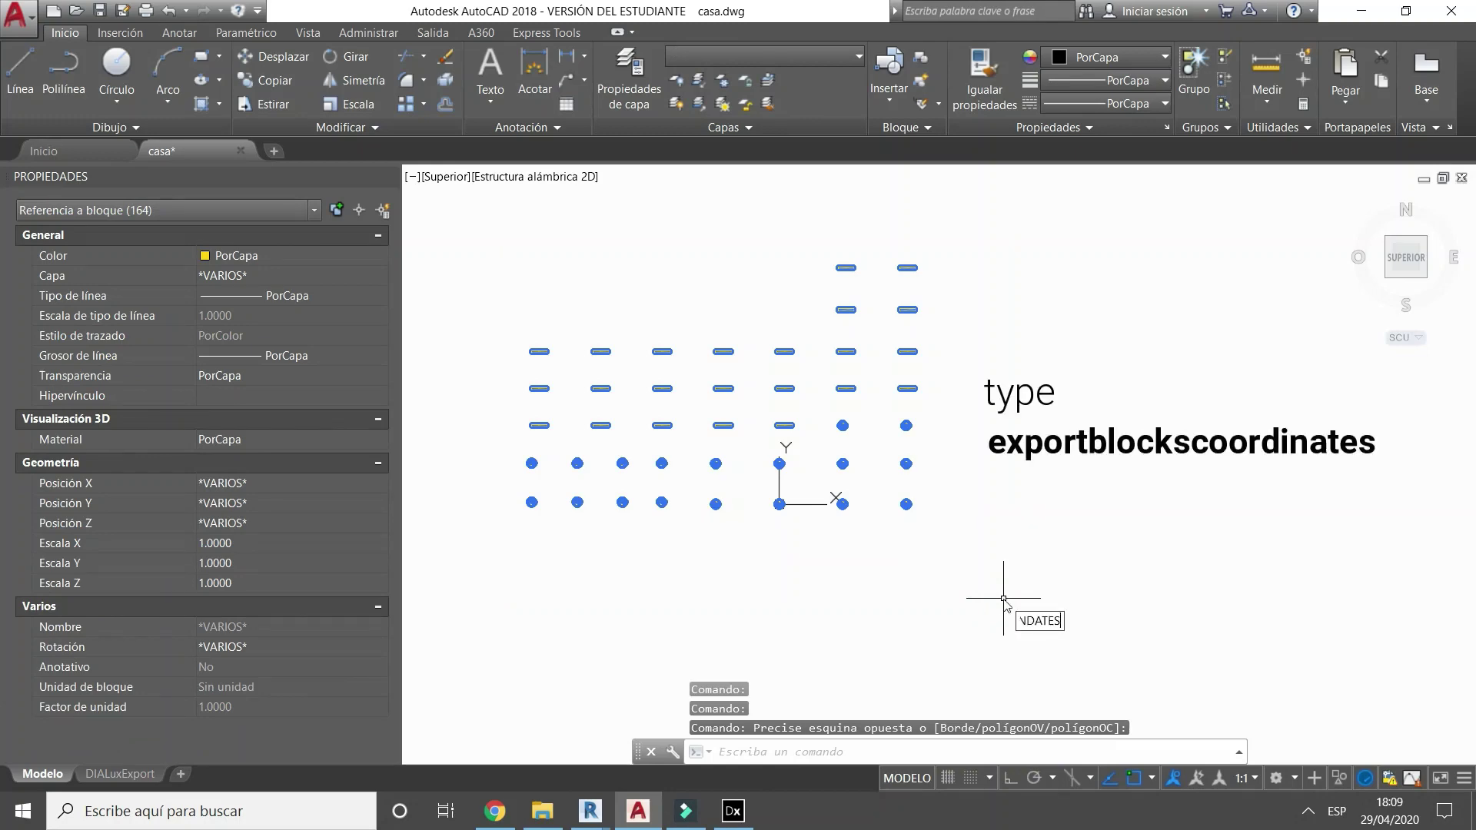
pyautogui.press('Return')
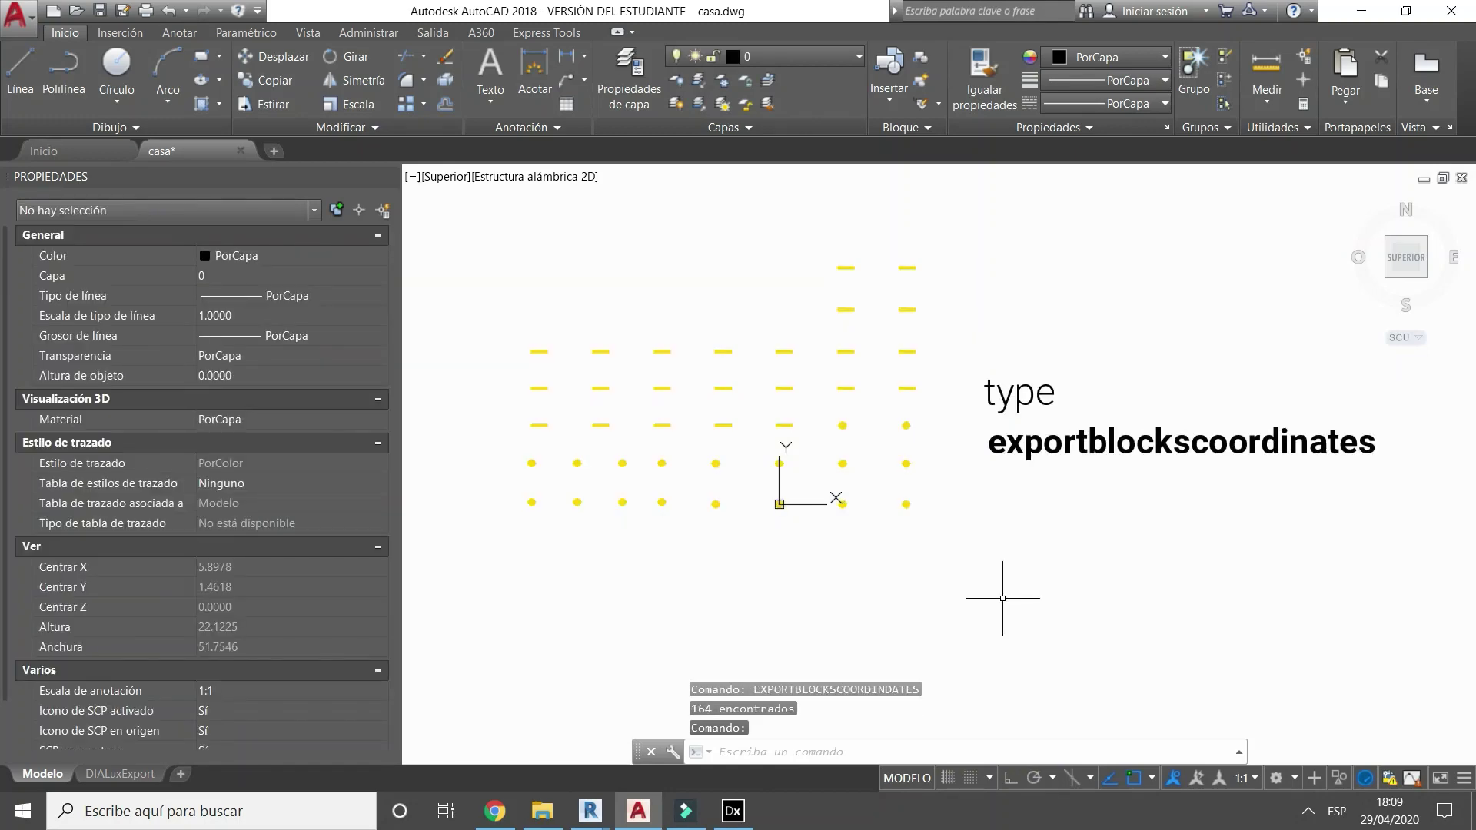
# Check the Block-coordinates file from folder 02 in Notepad, close it, and return to Revit.
pyautogui.click(543, 811)
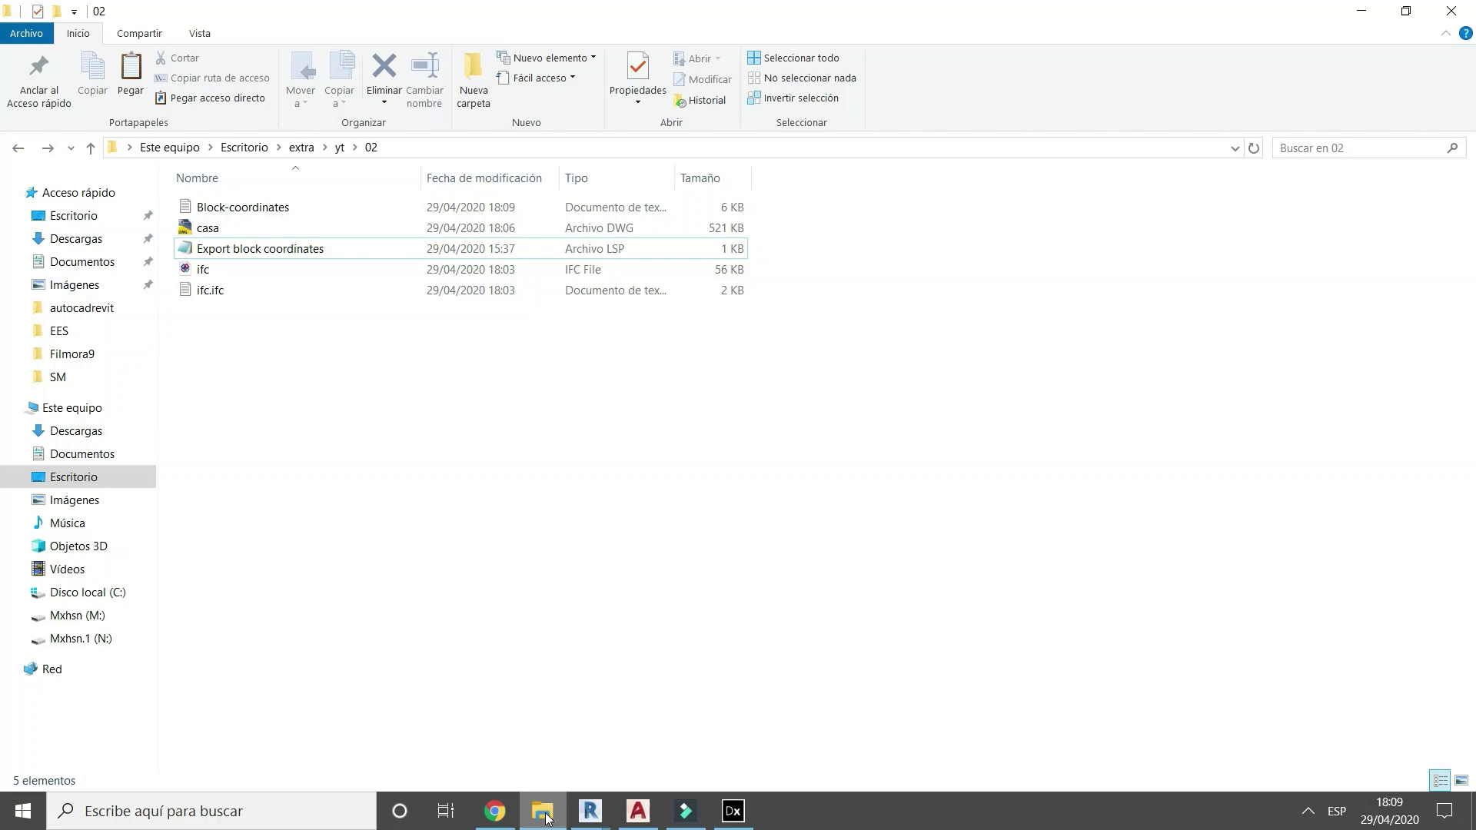
pyautogui.doubleClick(283, 206)
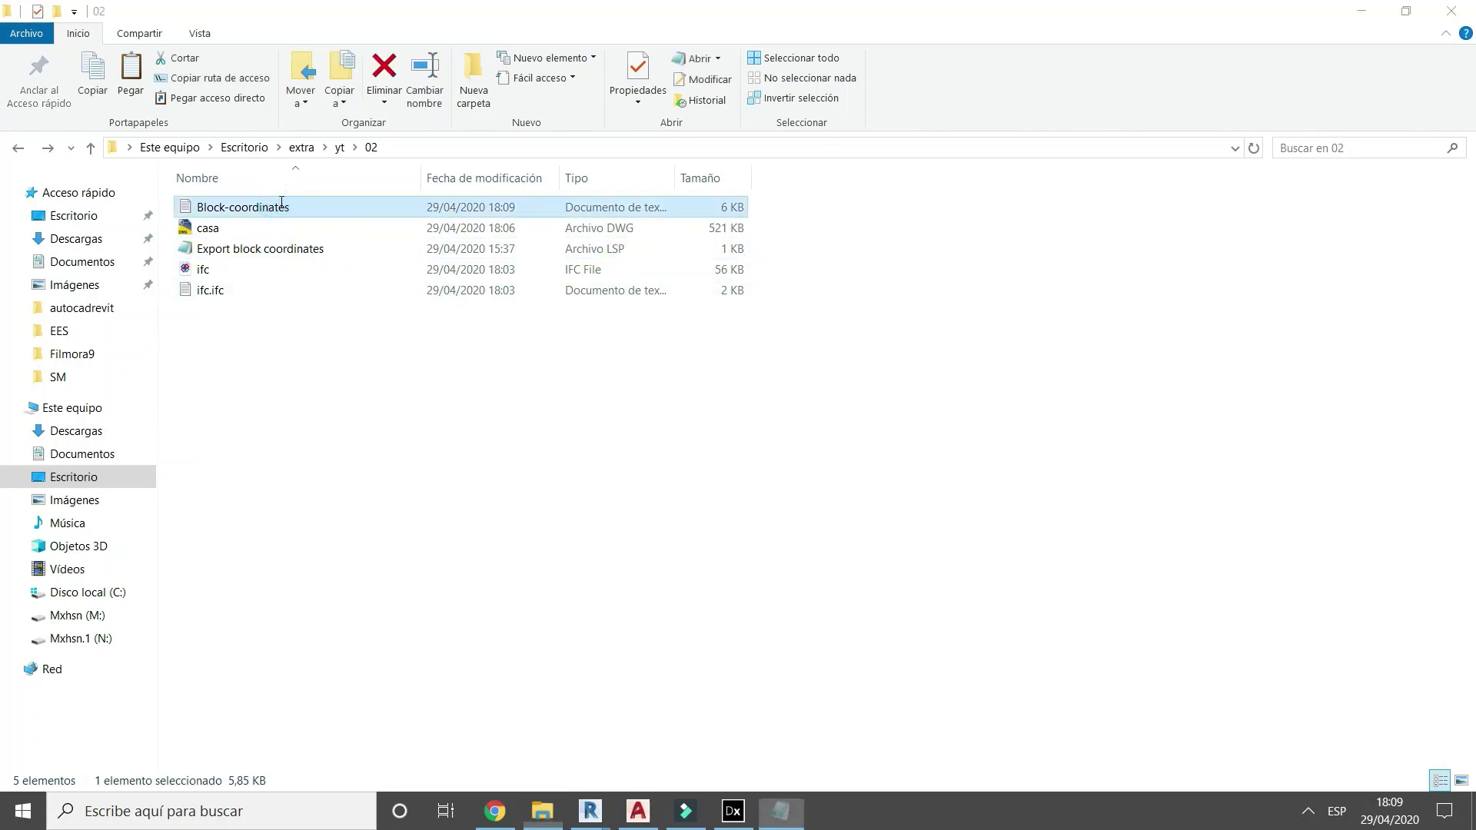
pyautogui.scroll(-20, 330, 304)
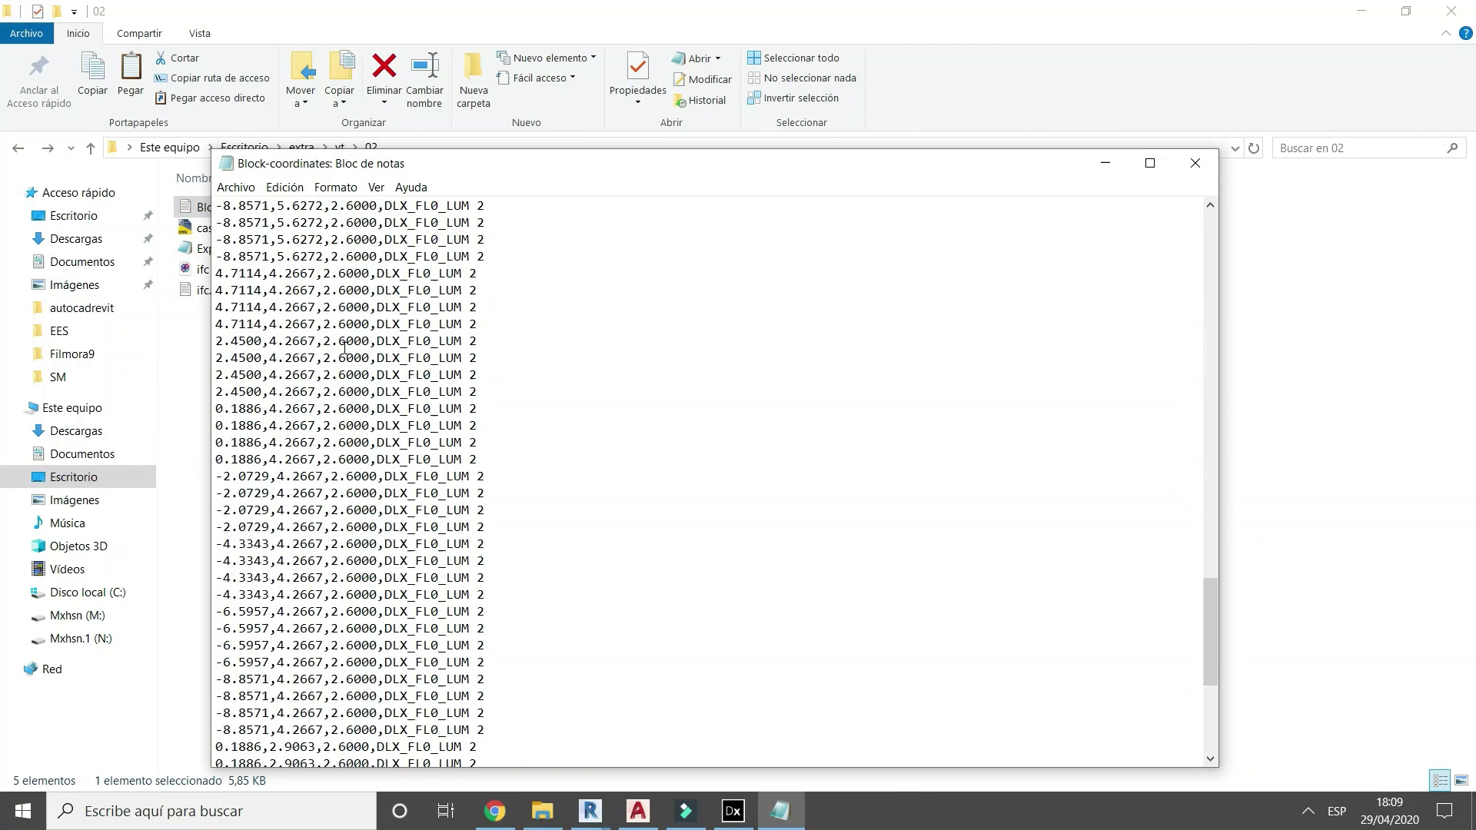
pyautogui.click(1195, 163)
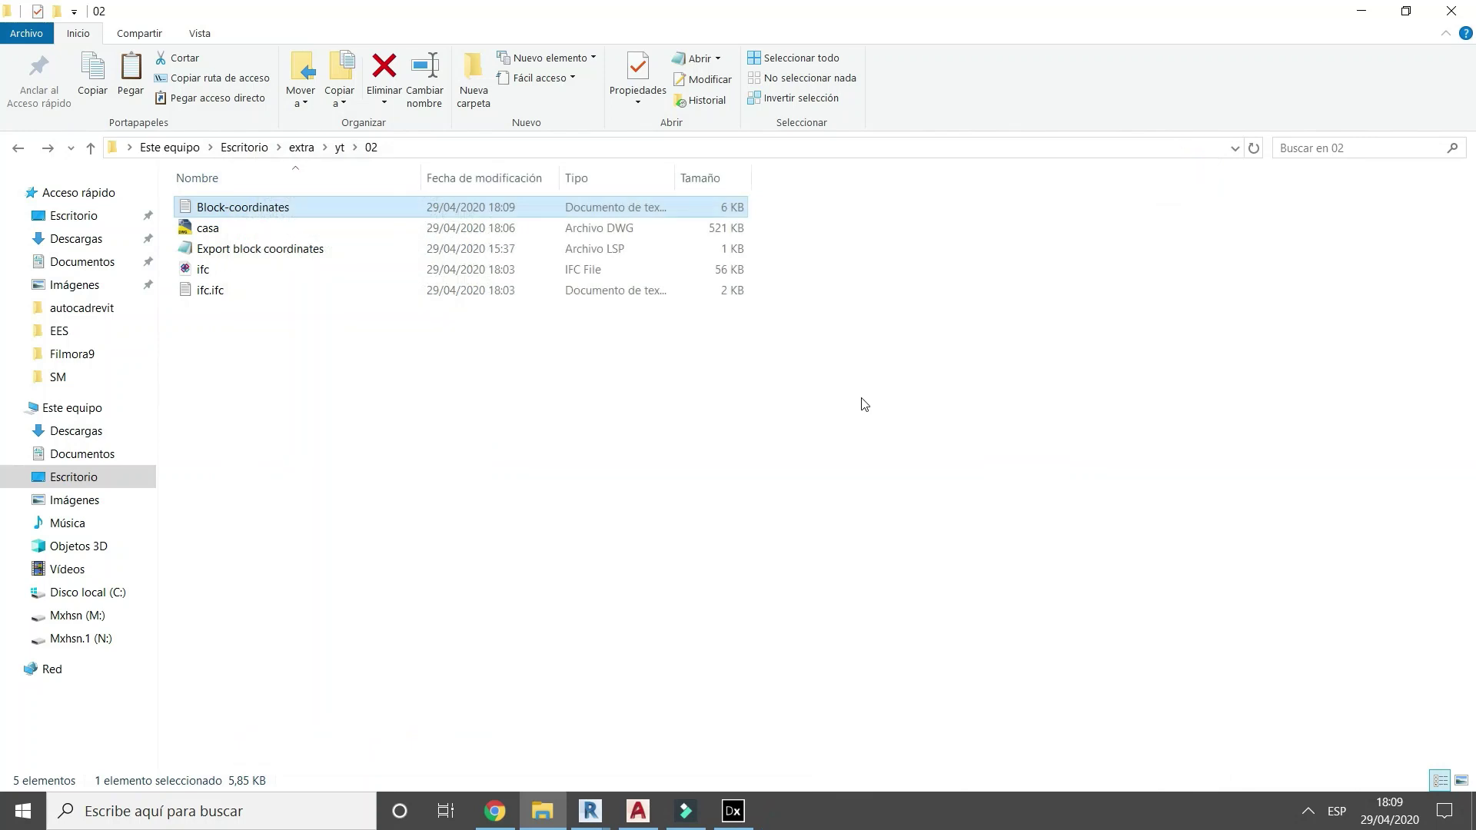
pyautogui.click(714, 572)
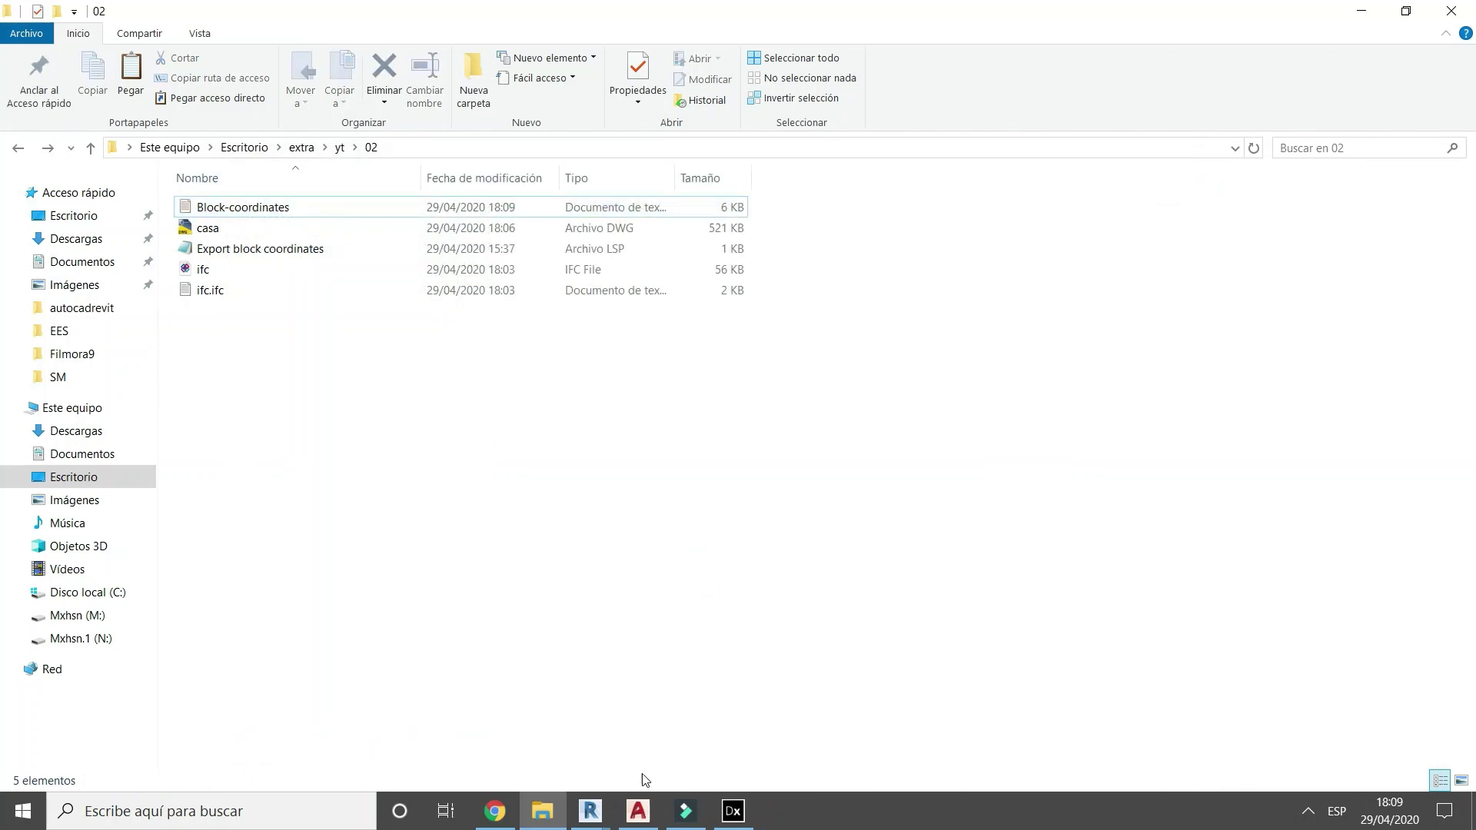
pyautogui.click(607, 806)
# Open Dialux evo to revit.dyn, maximise Dynamo, and narrow the Library to reveal the File Path node.
pyautogui.click(165, 461)
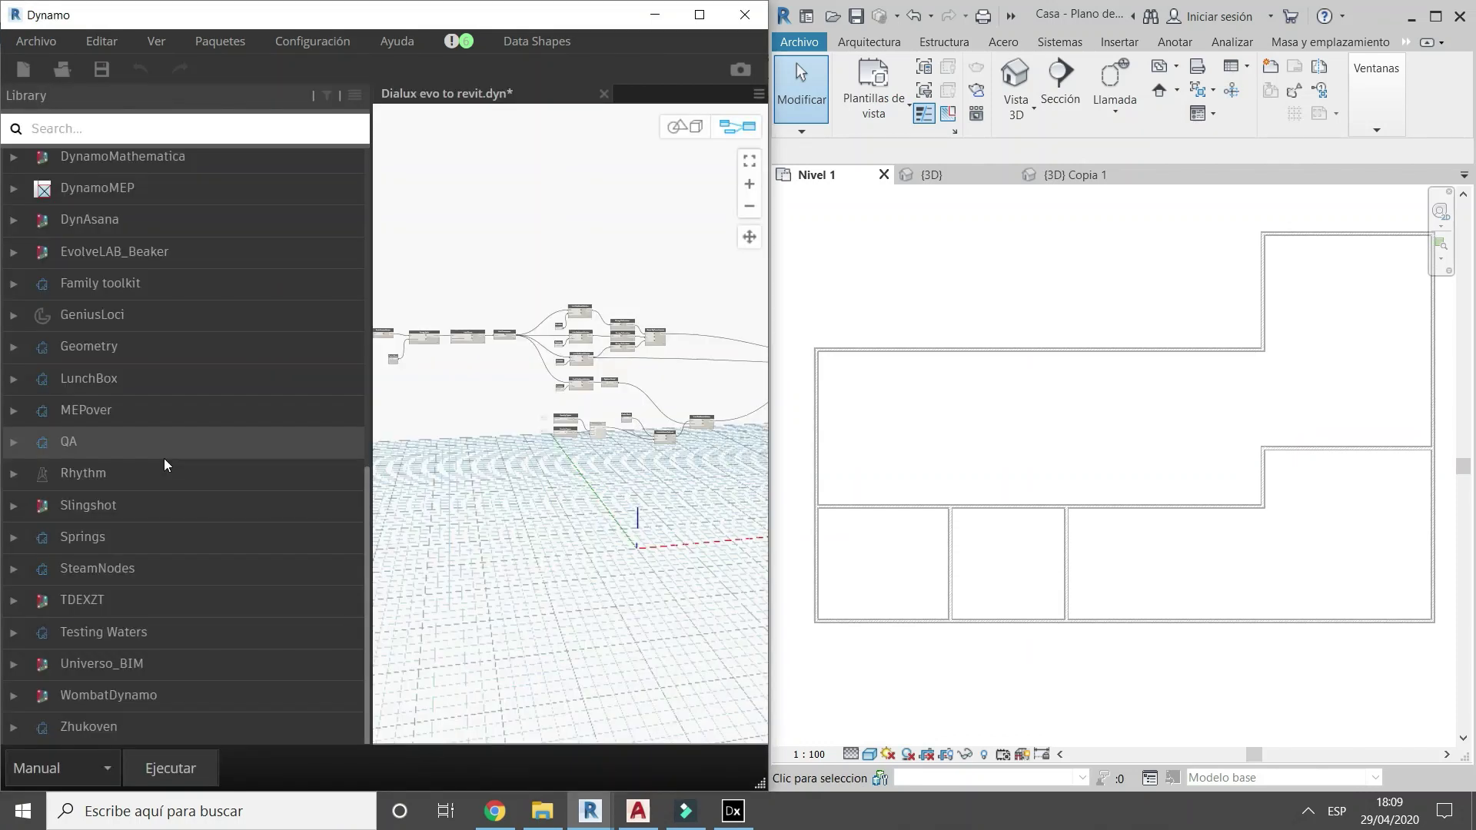
pyautogui.moveTo(492, 468); pyautogui.dragTo(650, 472, button='middle')
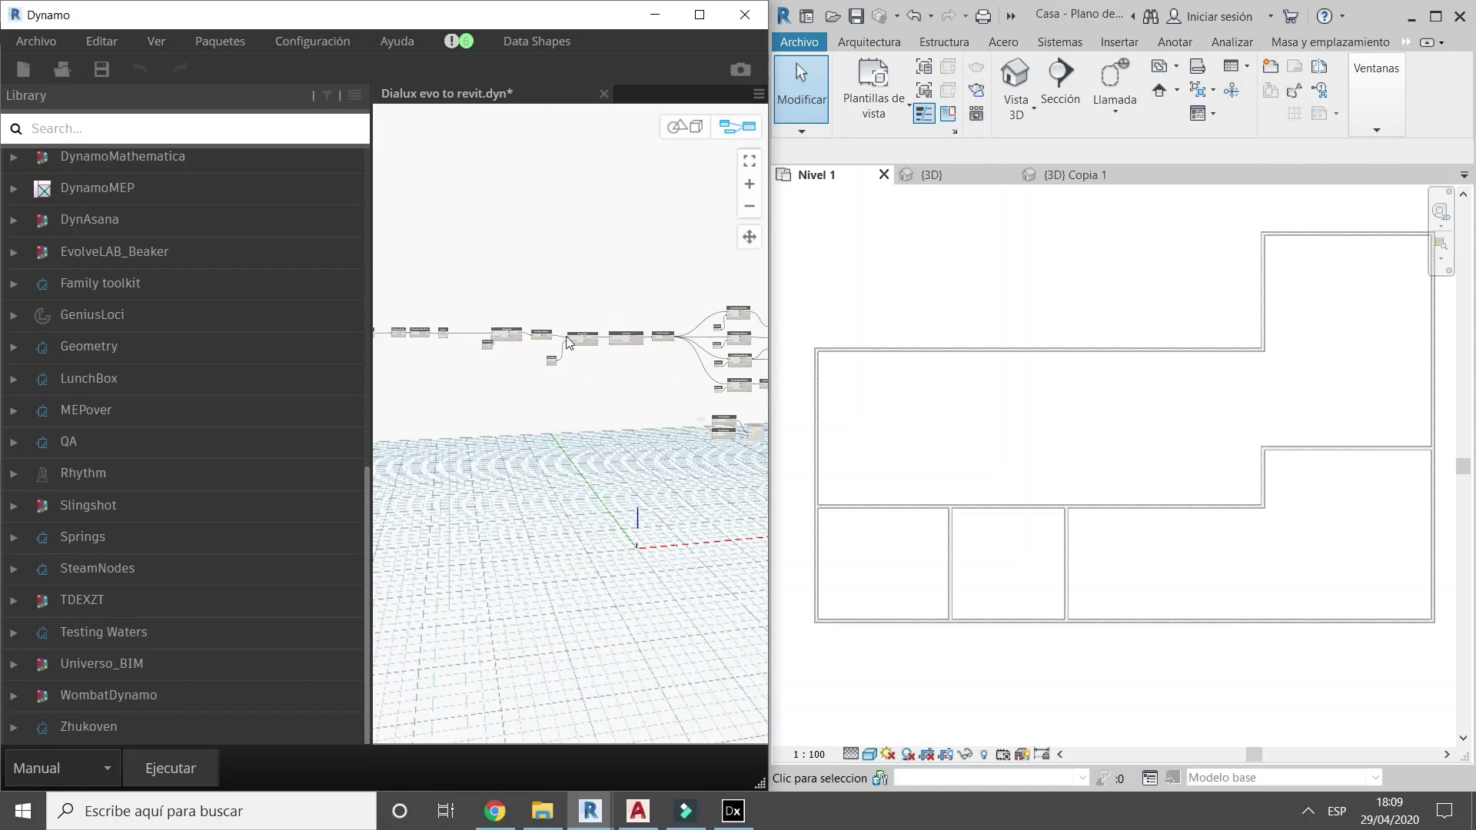
pyautogui.click(699, 15)
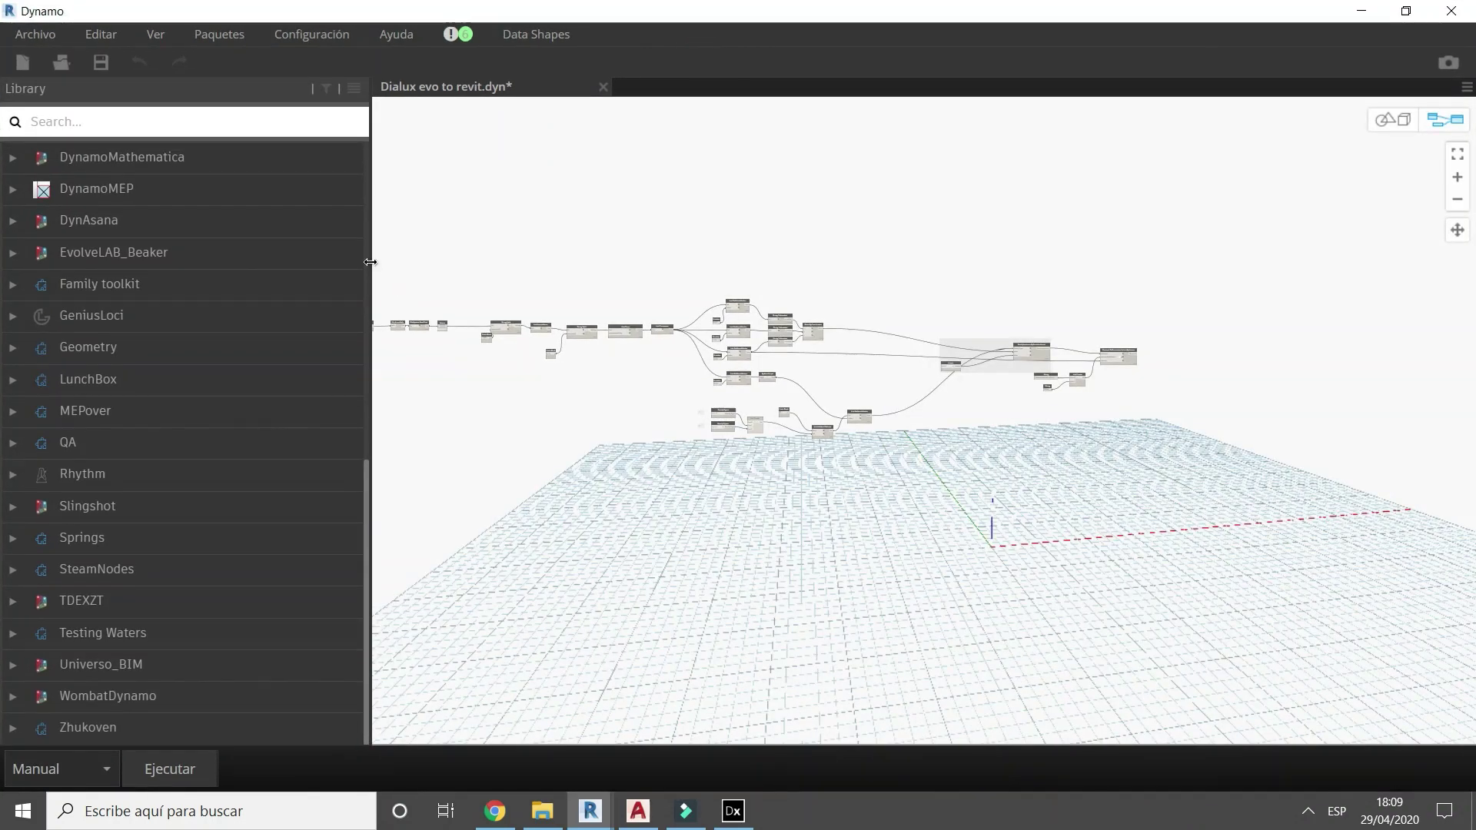
pyautogui.moveTo(372, 261); pyautogui.dragTo(280, 261)
pyautogui.moveTo(505, 376); pyautogui.dragTo(708, 376, button='middle')
pyautogui.scroll(10, 510, 326)
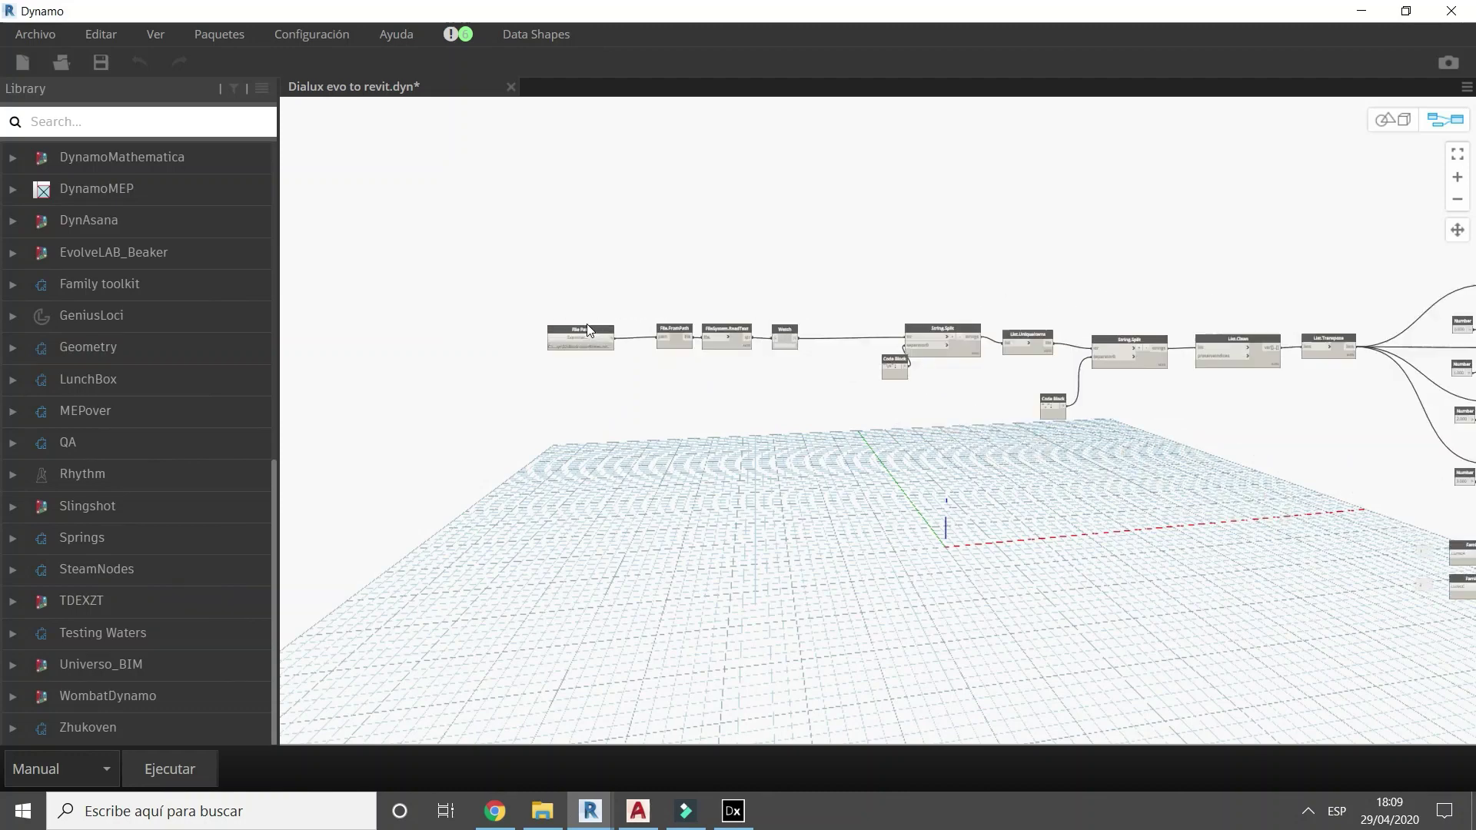
# Load Block-coordinates.txt from folder 02 into the File Path node and bring the Family Types nodes into view.
pyautogui.click(569, 372)
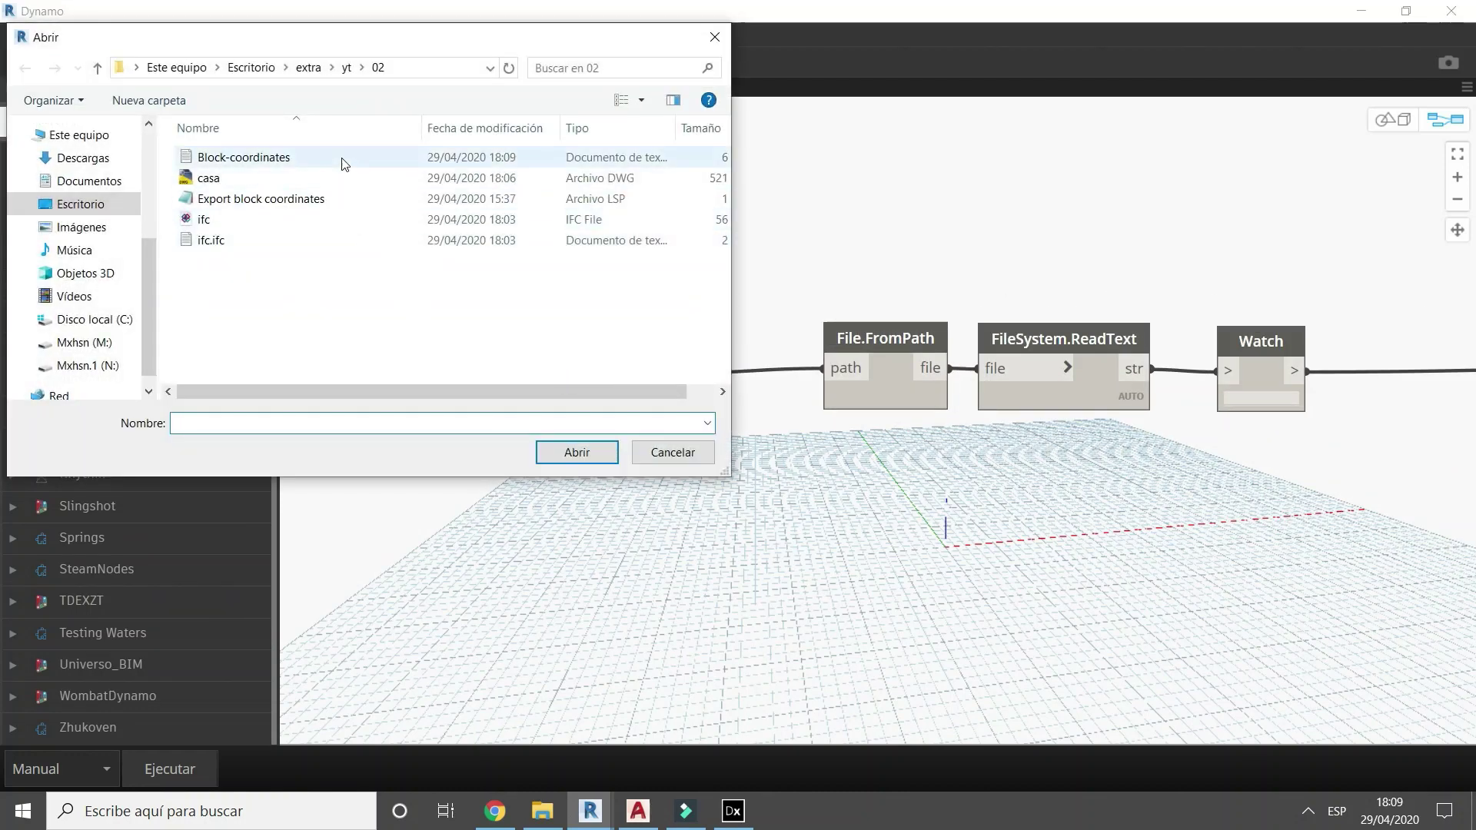
pyautogui.doubleClick(342, 163)
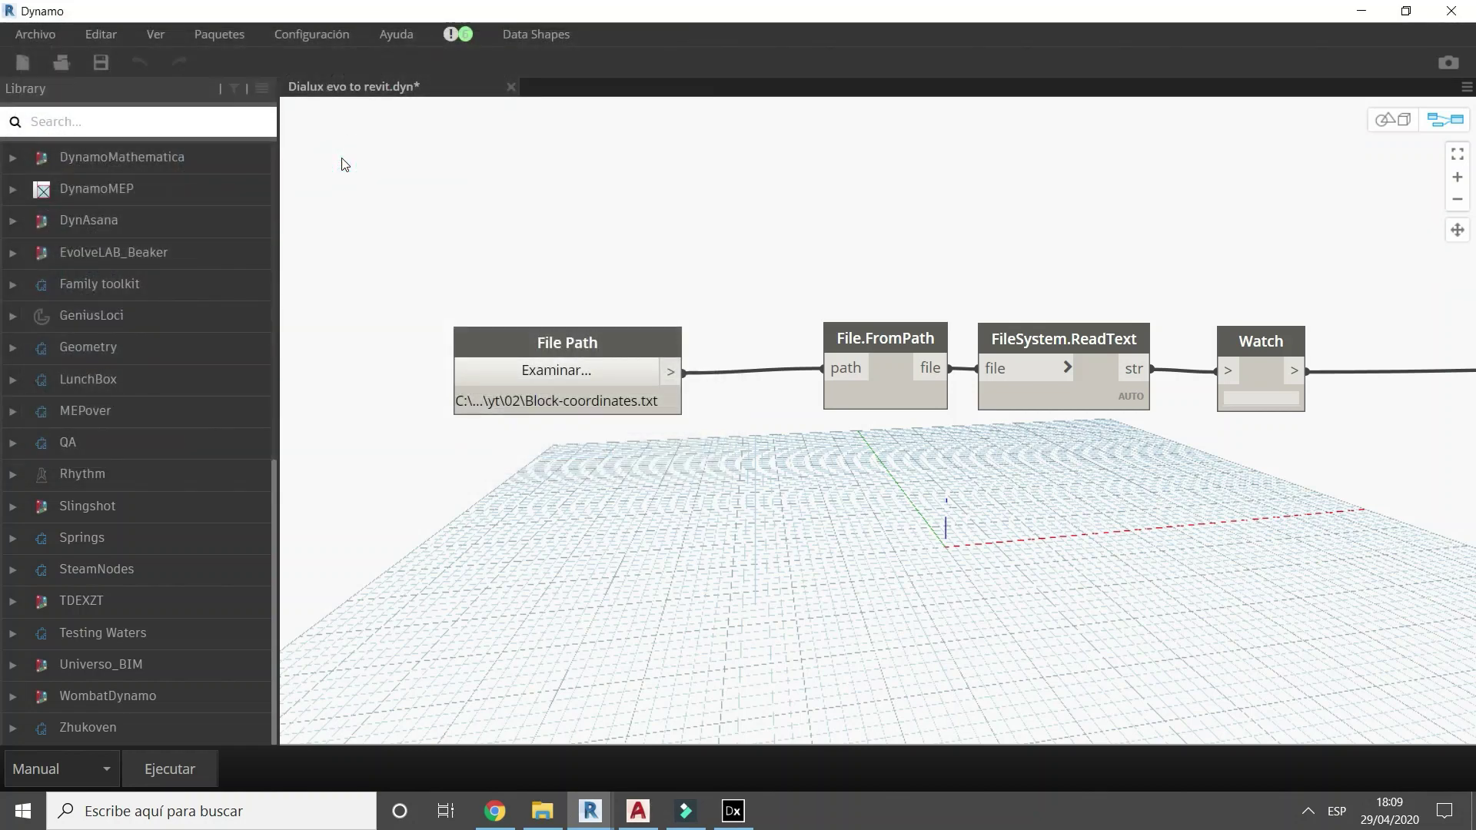
pyautogui.scroll(-5, 356, 168)
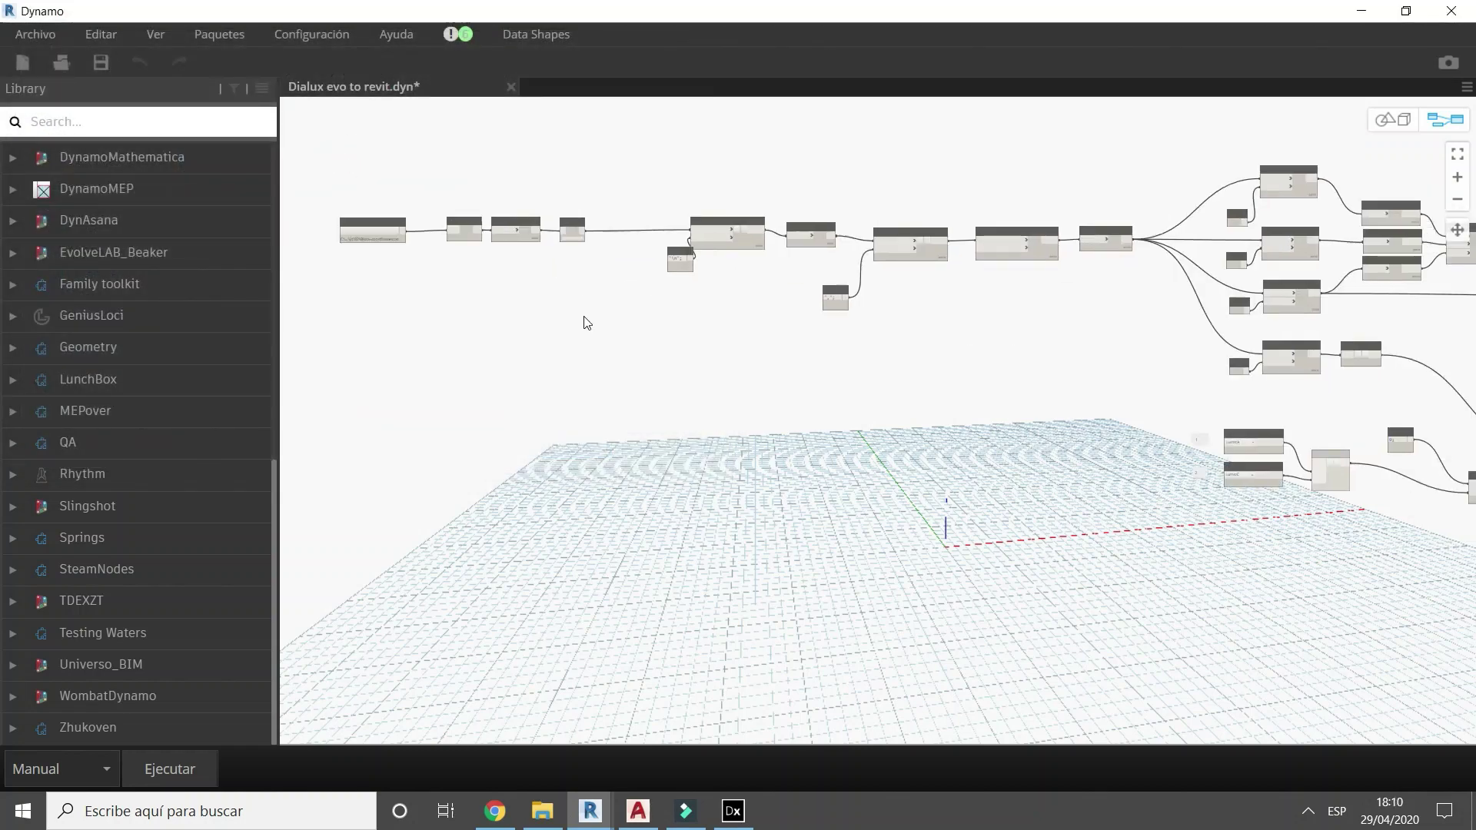
pyautogui.moveTo(671, 392); pyautogui.dragTo(580, 382, button='middle')
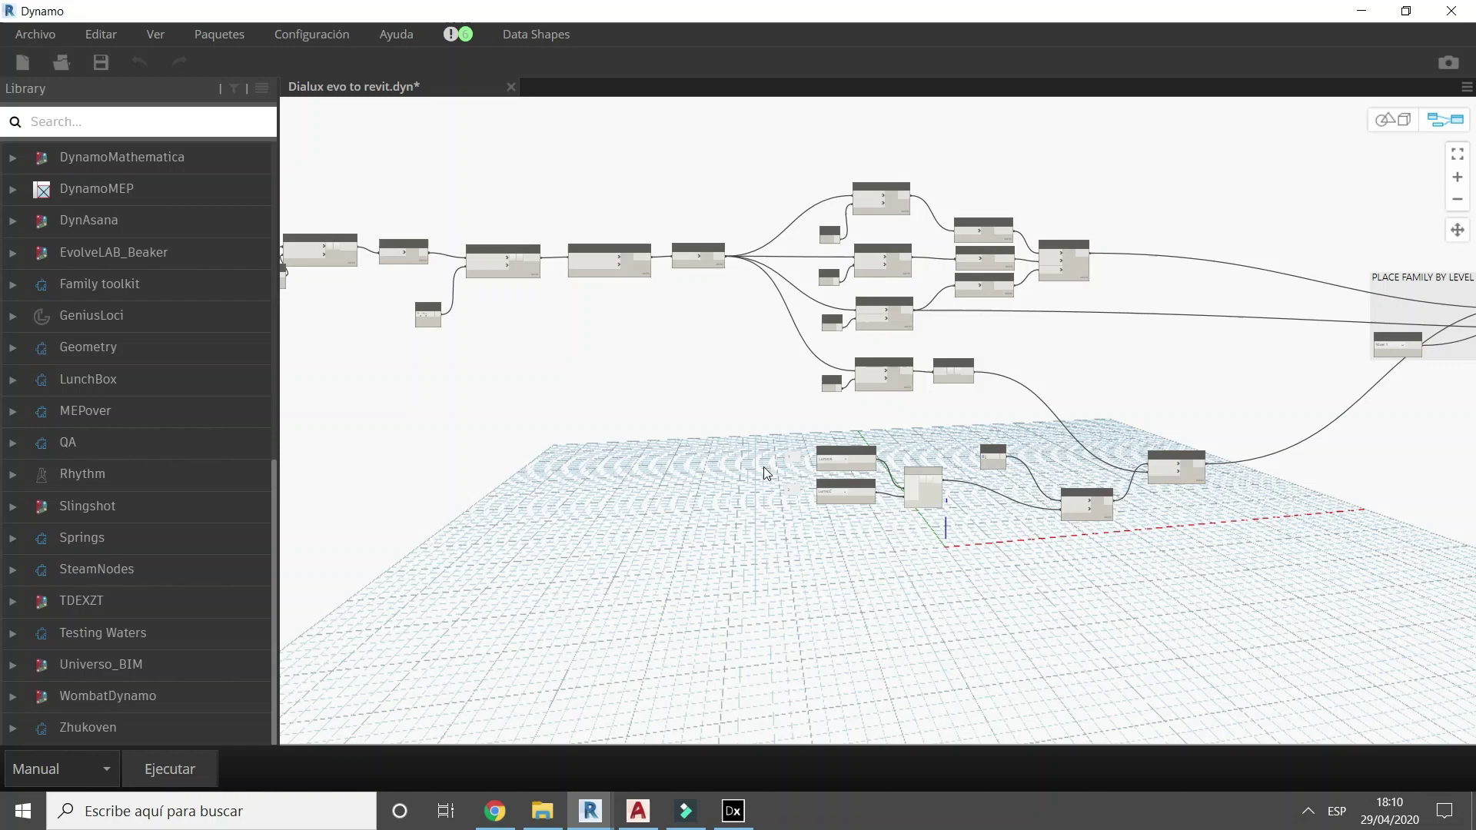
pyautogui.scroll(3, 824, 500)
pyautogui.scroll(4, 824, 500)
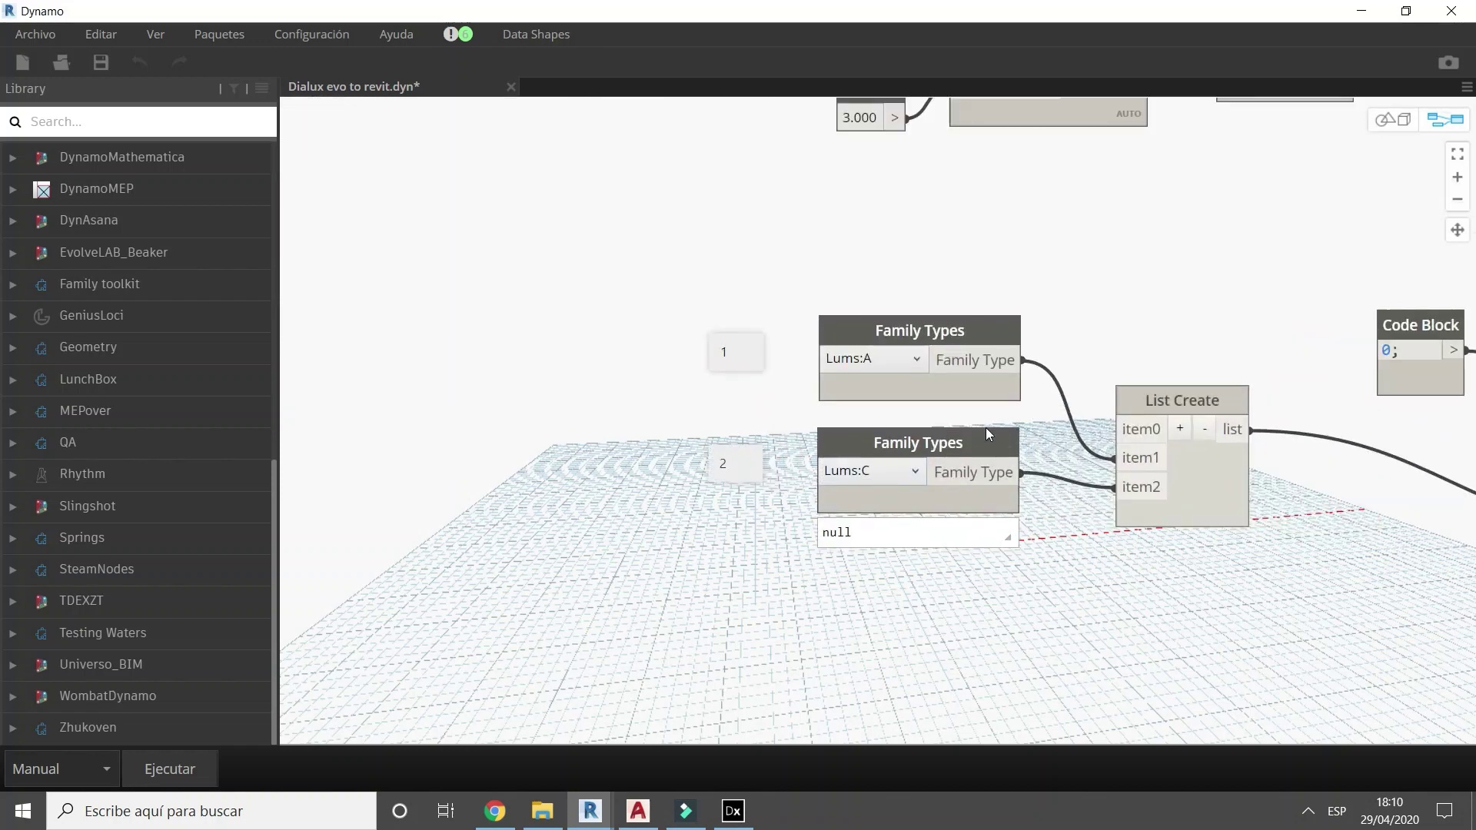
pyautogui.moveTo(1018, 418); pyautogui.dragTo(966, 454, button='middle')
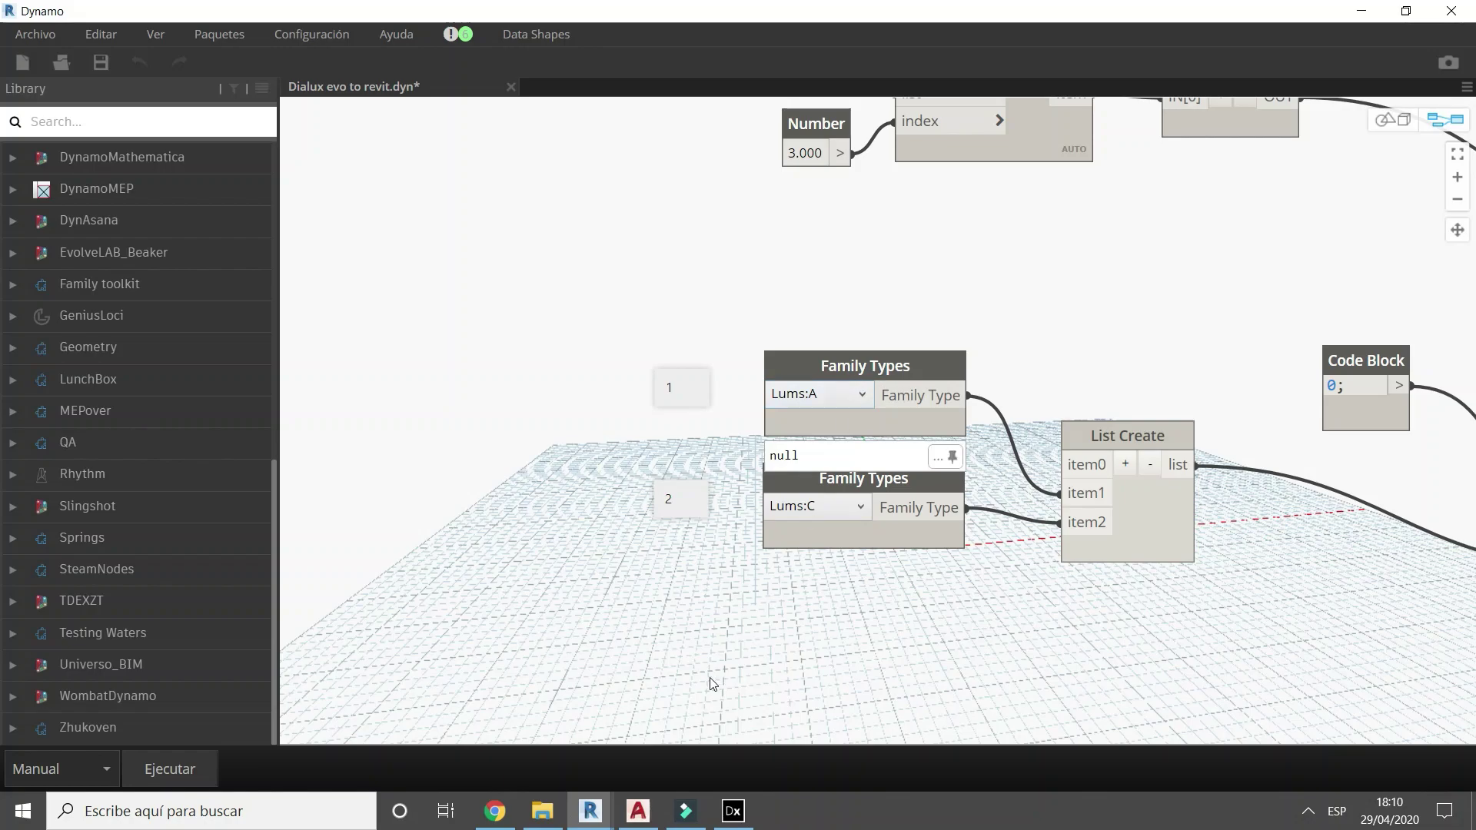
# In AutoCAD's casa.dwg, check the layers of a linear and a round luminaire block, then return to Dynamo.
pyautogui.click(638, 811)
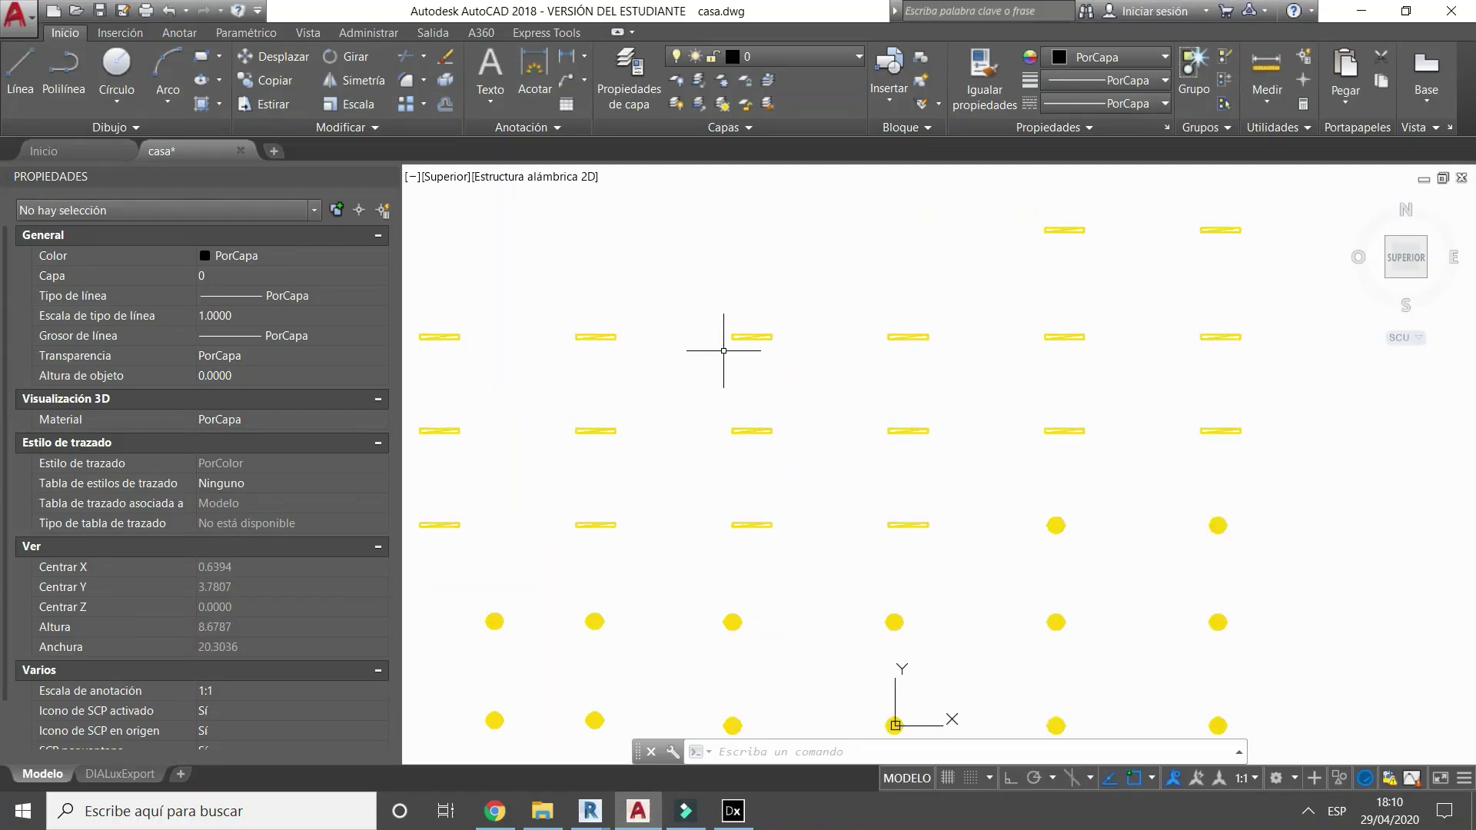
pyautogui.click(741, 340)
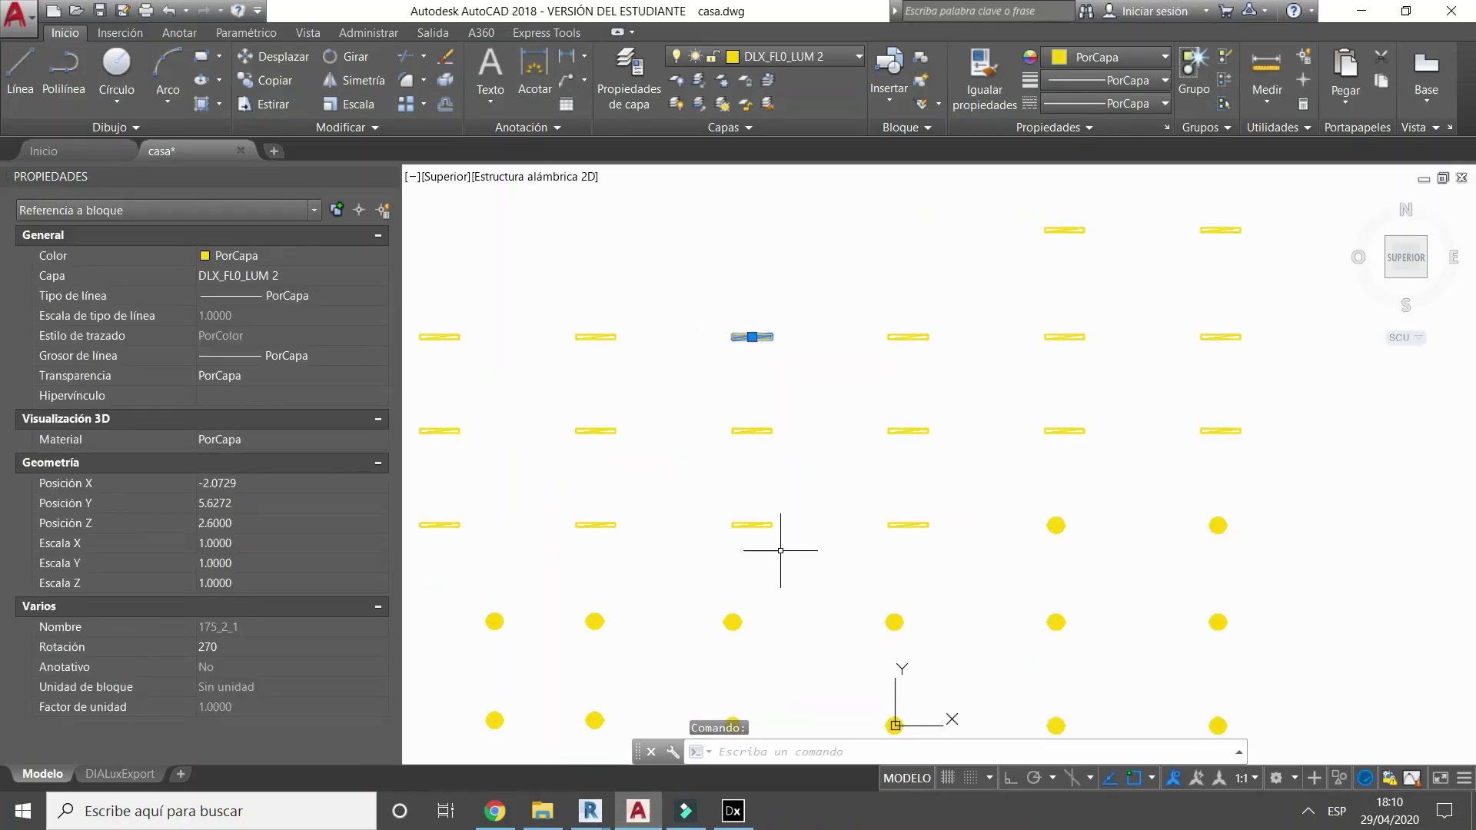
pyautogui.press('Escape')
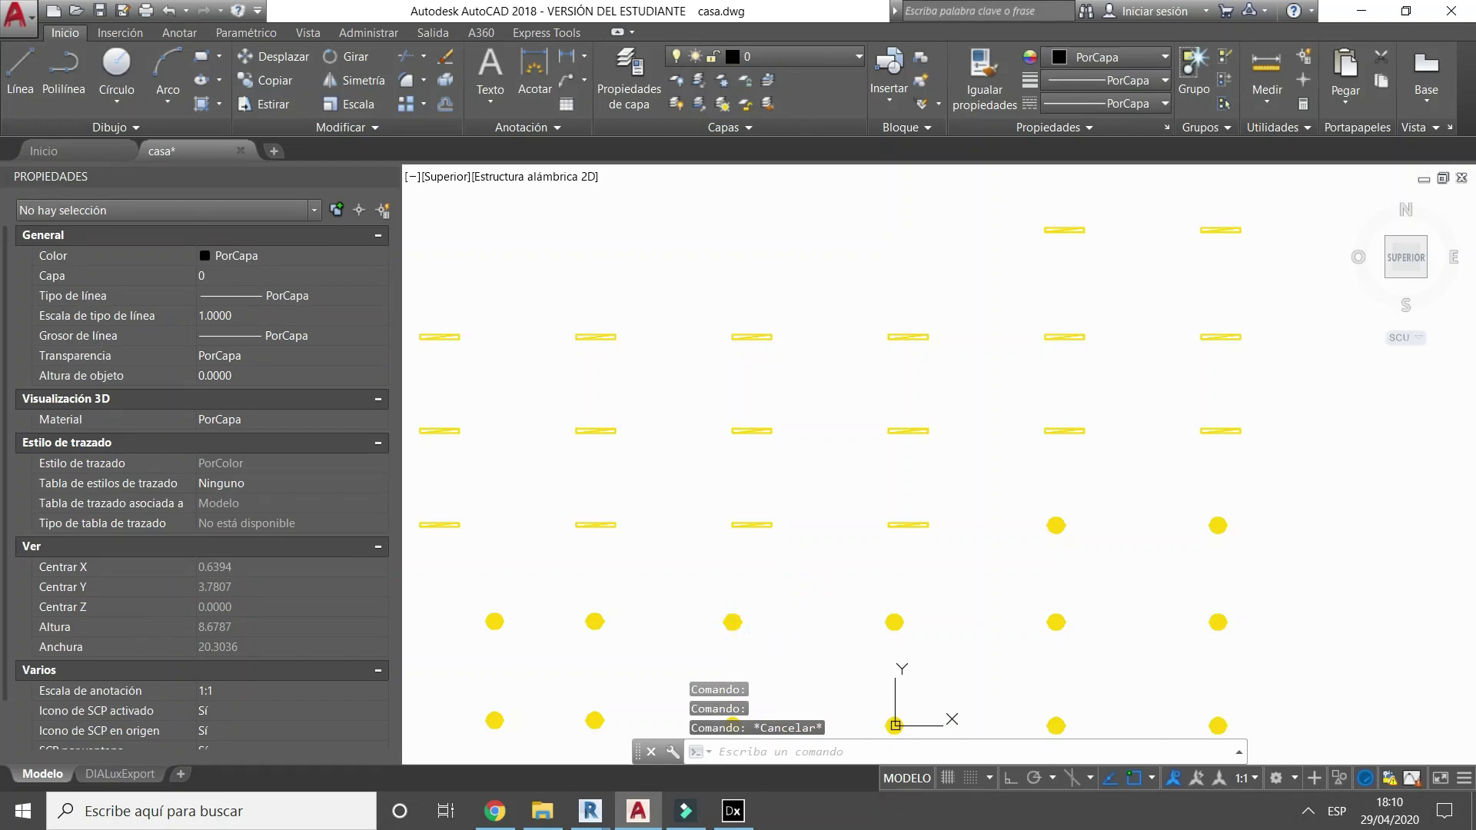
pyautogui.click(731, 615)
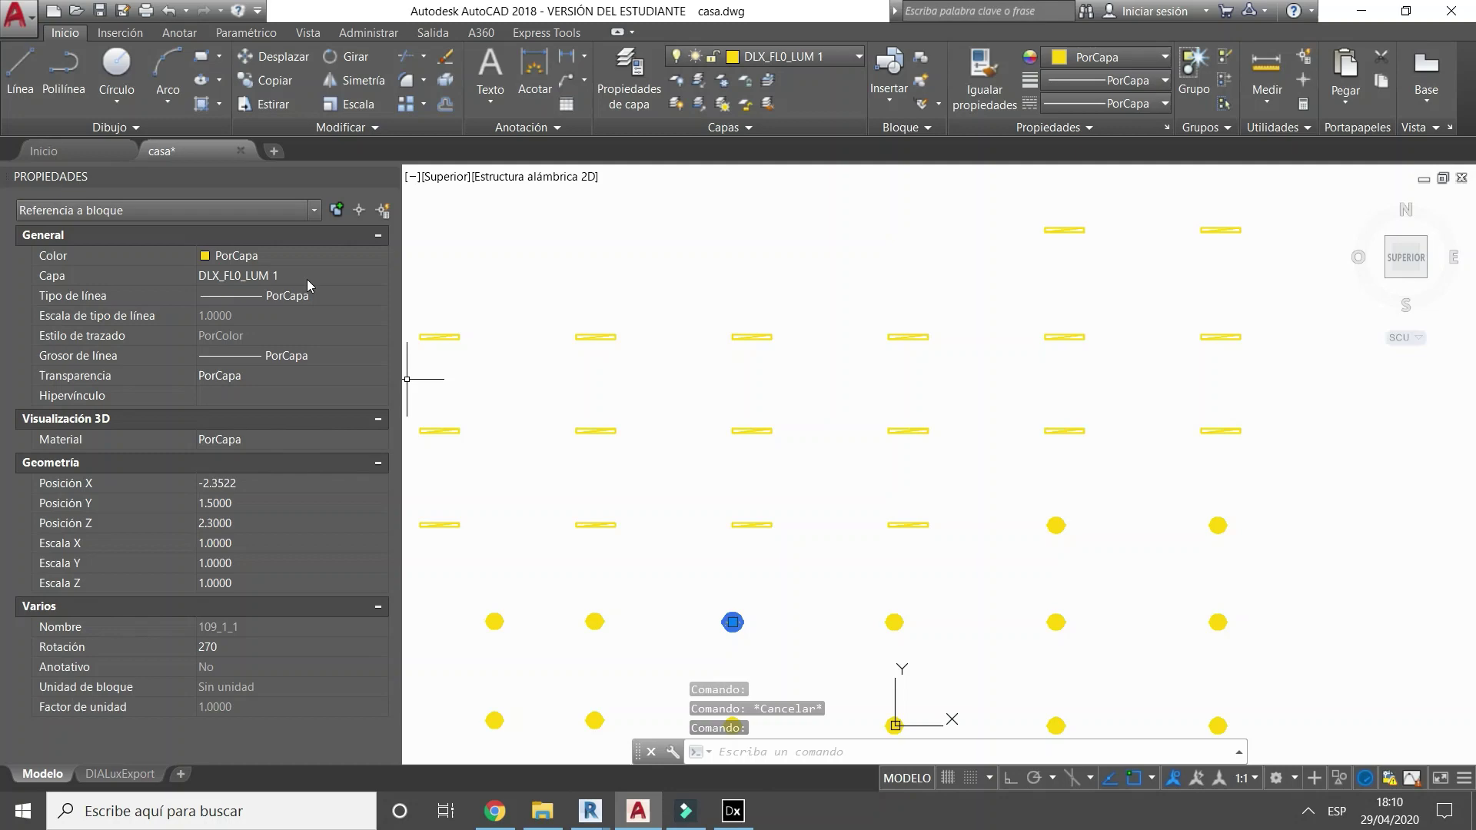
pyautogui.press('Escape')
pyautogui.moveTo(601, 811)
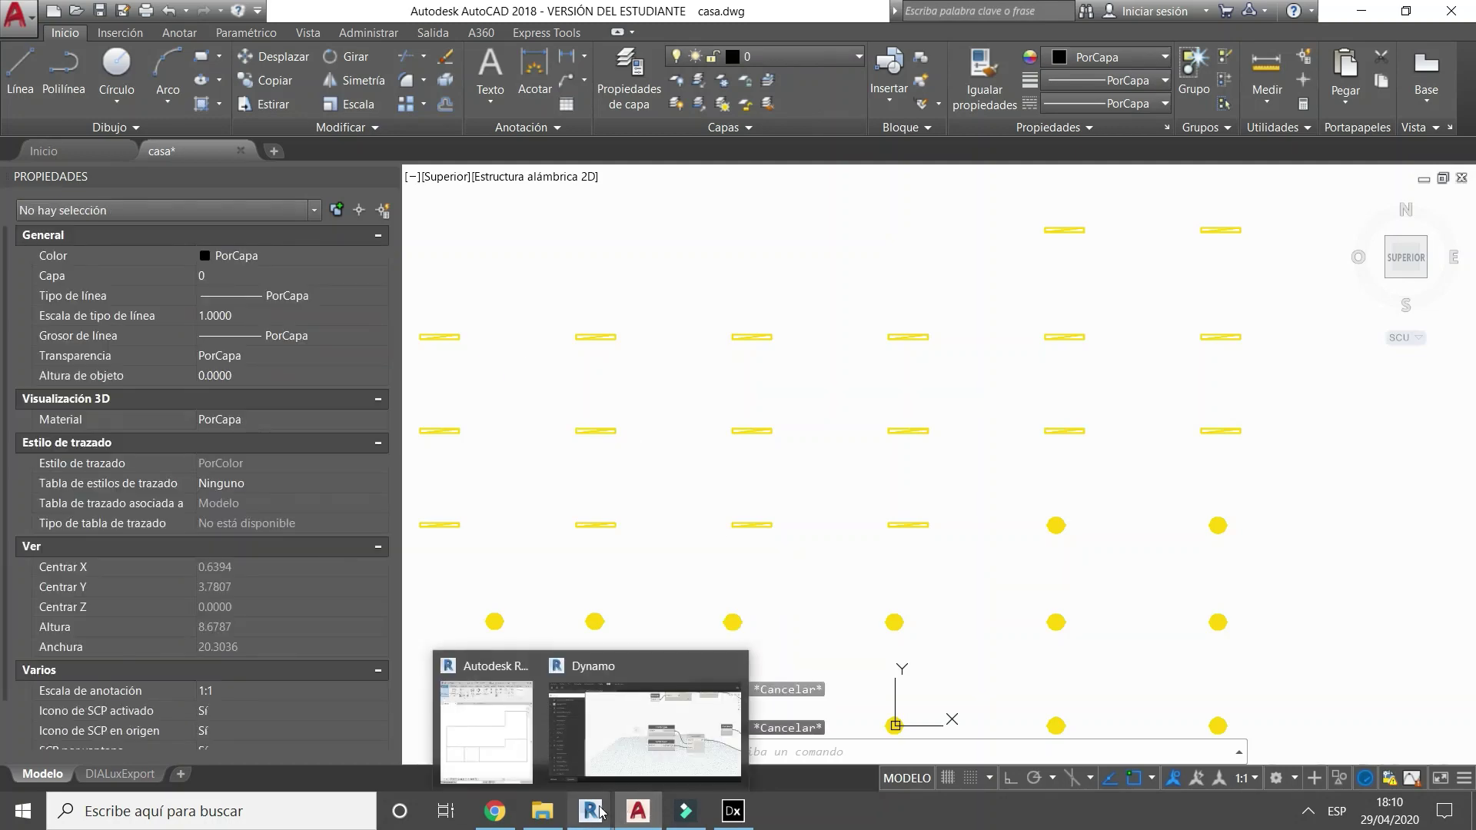
pyautogui.click(635, 769)
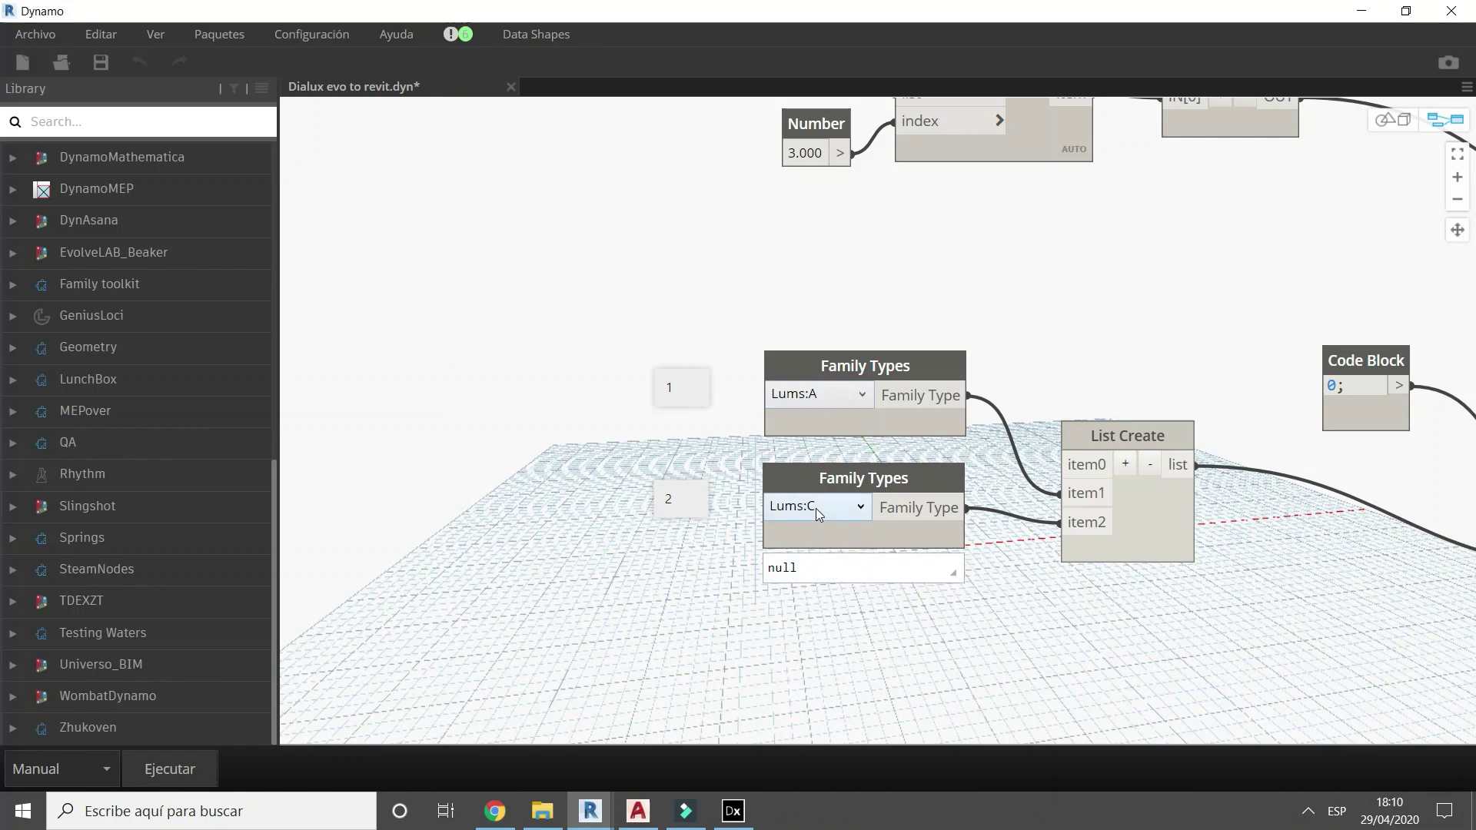
# Wire Lums:A to List Create item0 and Lums:C to item1, removing the unused item2 input.
pyautogui.moveTo(959, 630); pyautogui.dragTo(865, 626, button='middle')
pyautogui.click(993, 489)
pyautogui.click(992, 461)
pyautogui.click(990, 517)
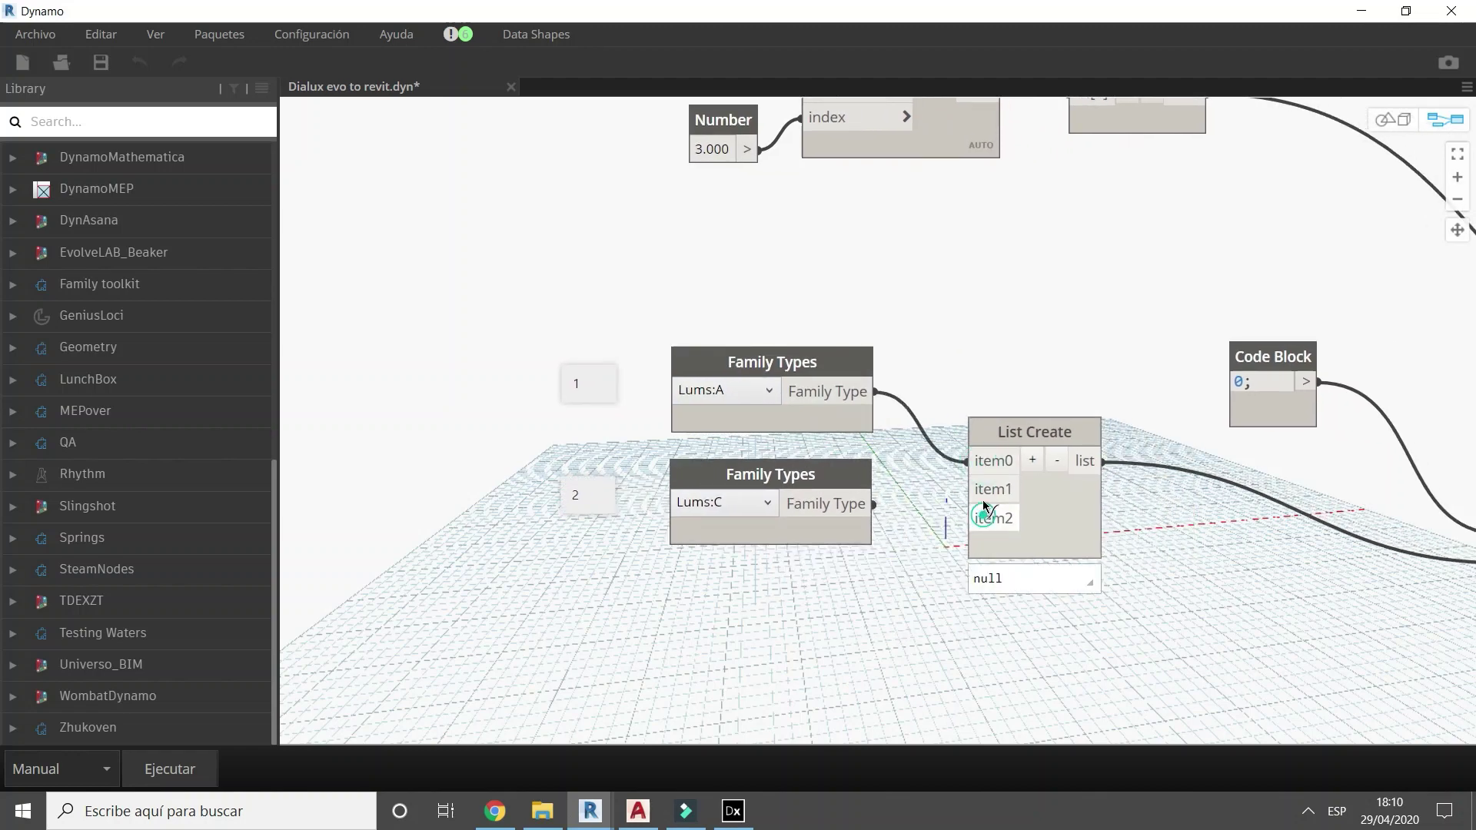
pyautogui.click(991, 489)
pyautogui.click(1057, 461)
pyautogui.scroll(-5, 884, 629)
pyautogui.scroll(5, 1045, 492)
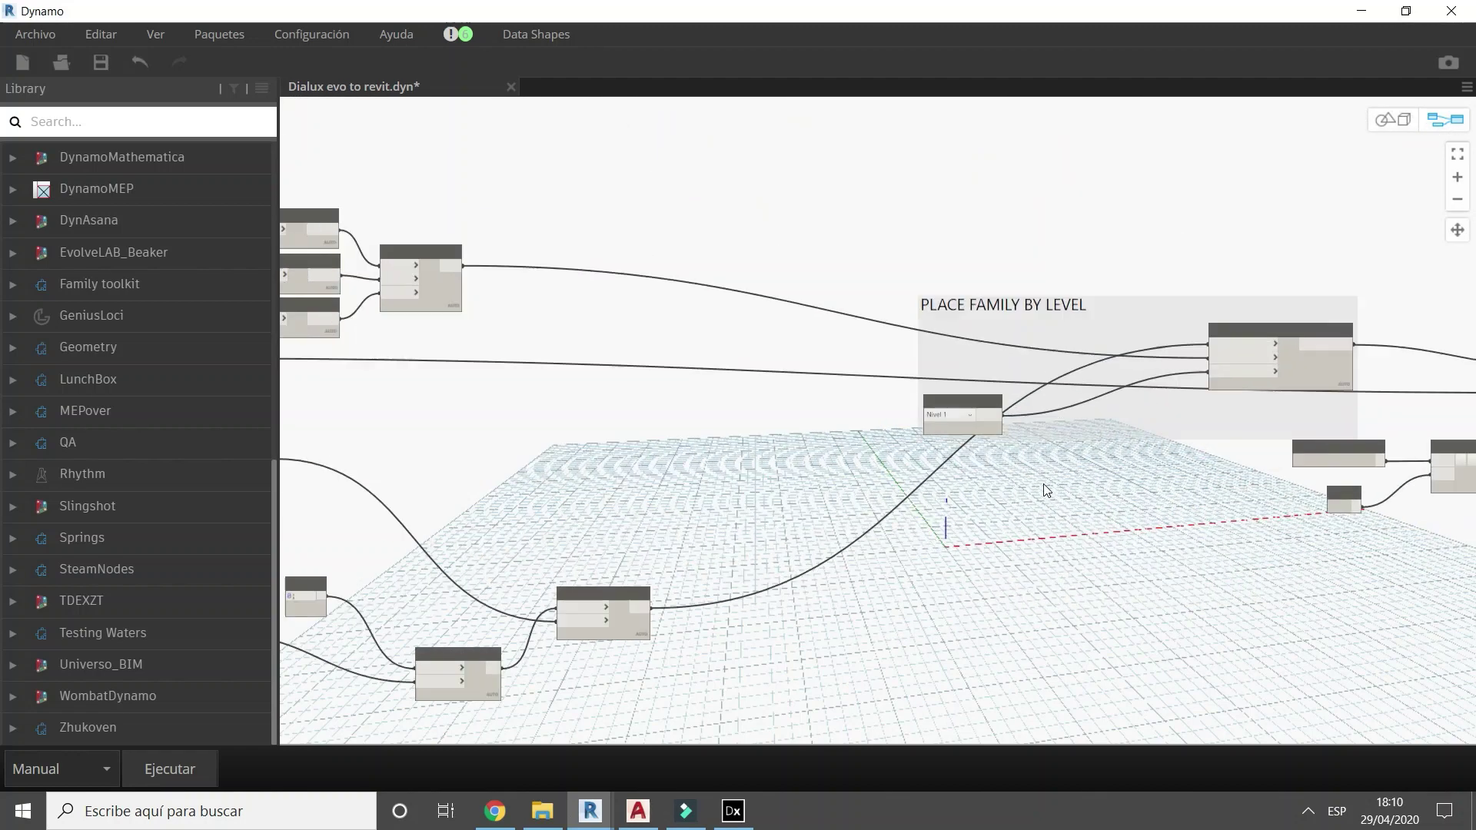
# Keep Nivel 1 as the placement level, fit the graph in view, and dock Dynamo beside Revit.
pyautogui.click(902, 375)
pyautogui.click(904, 398)
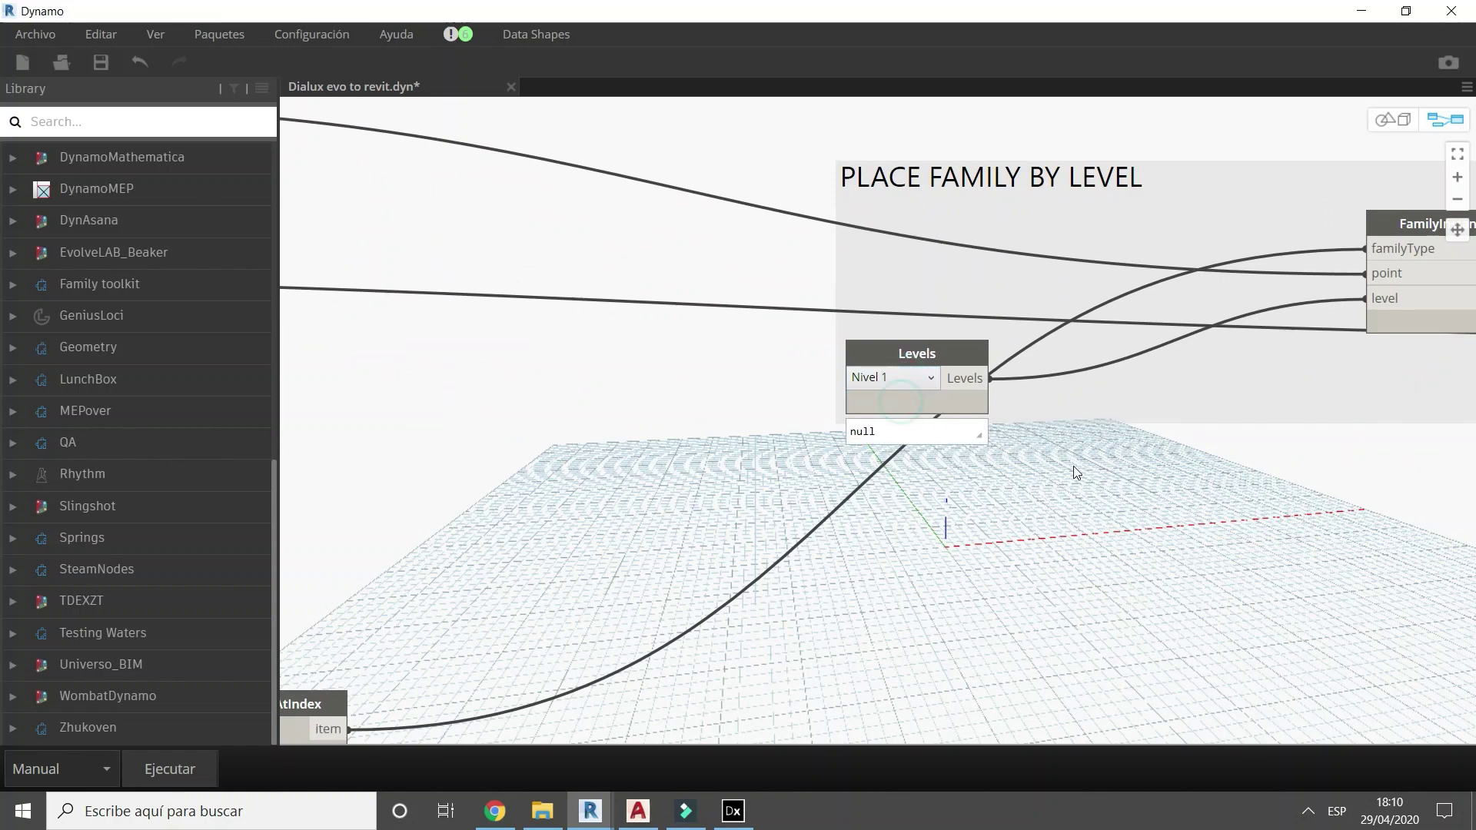
pyautogui.click(1457, 154)
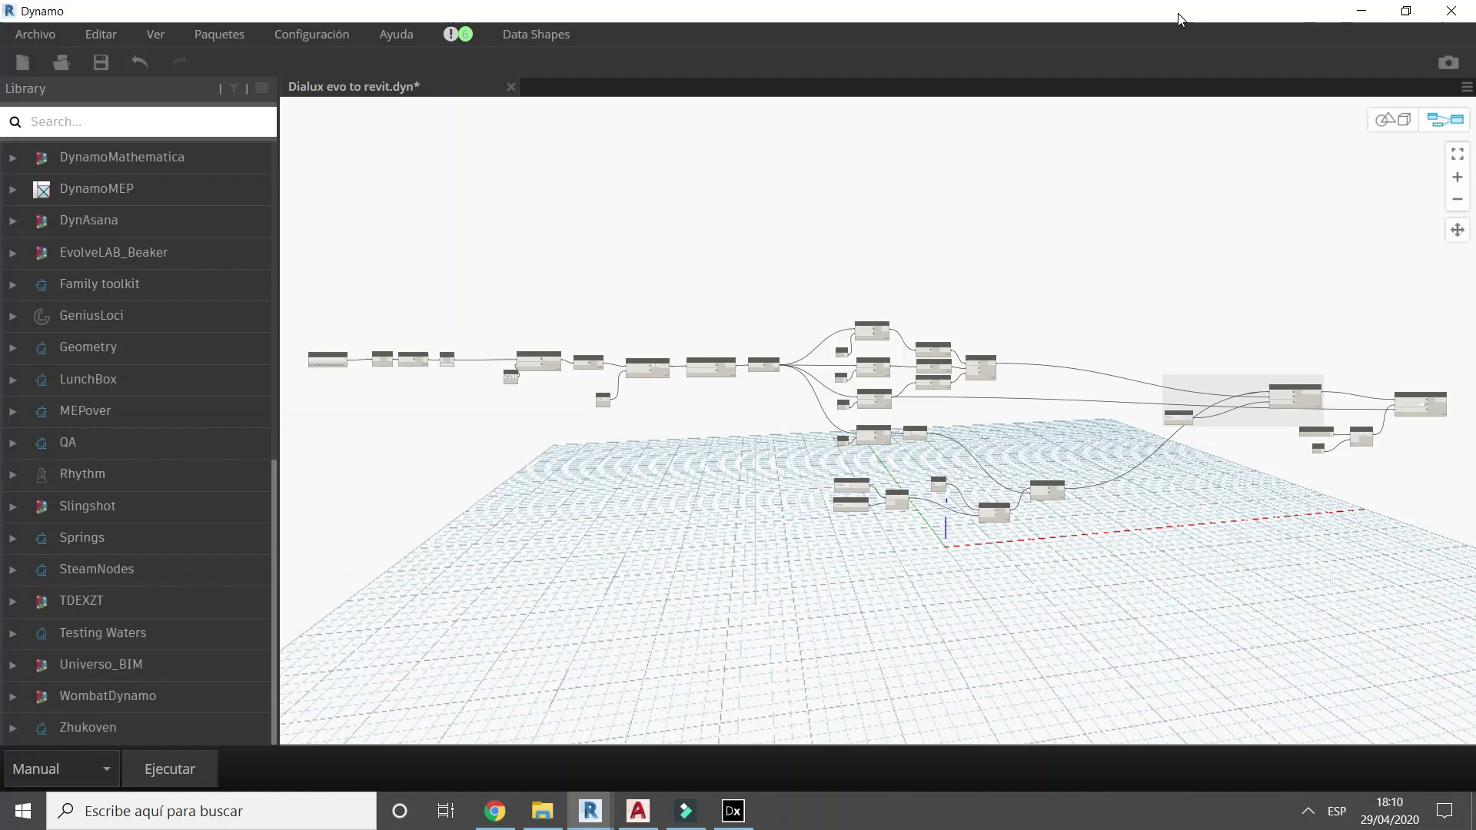
pyautogui.moveTo(1180, 20); pyautogui.dragTo(1, 299)
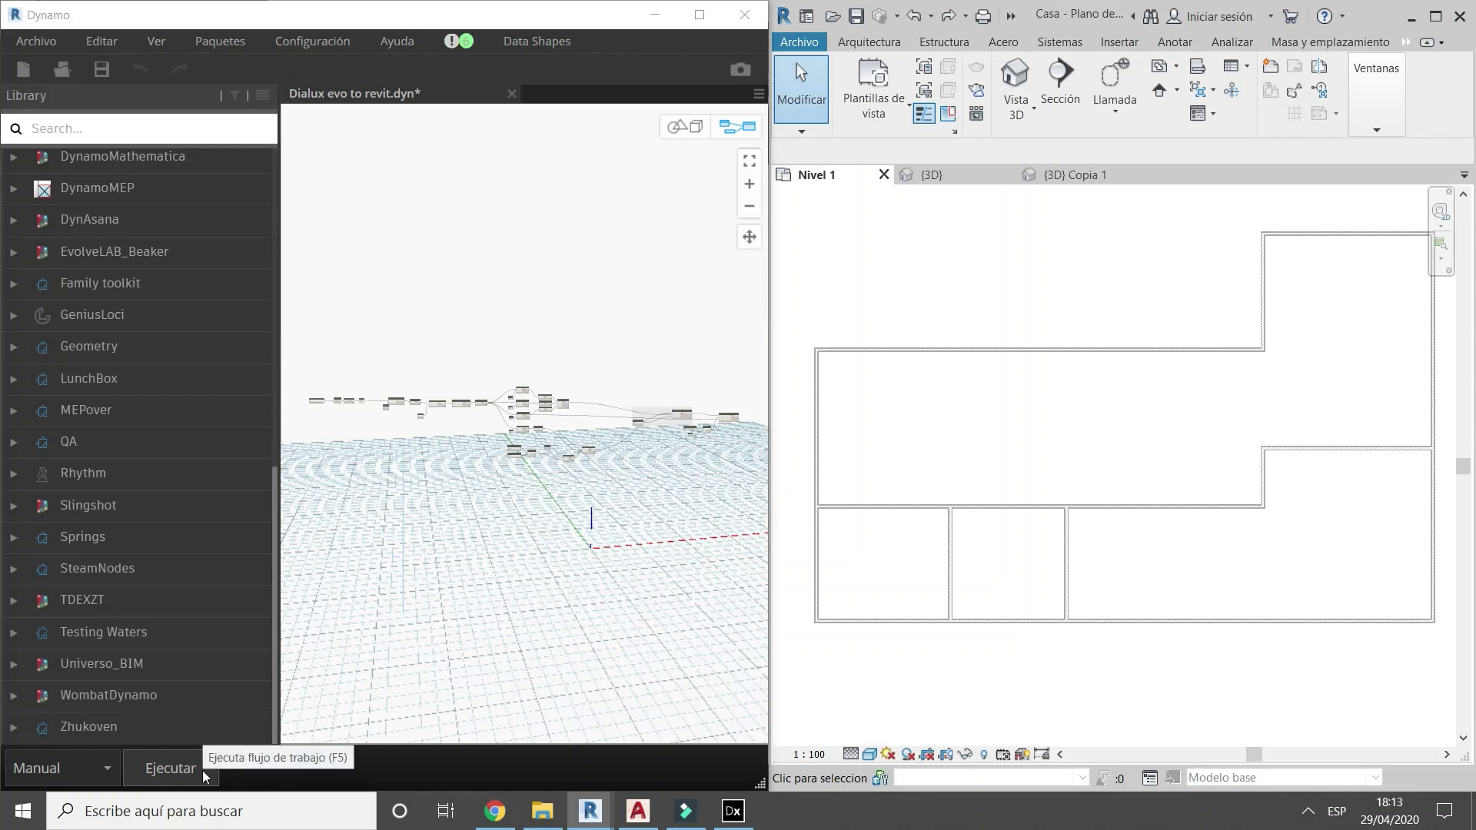
# Run the graph with Ejecutar and inspect the placed luminaires in Revit's {3D} Copia 1 and {3D} views.
pyautogui.click(206, 776)
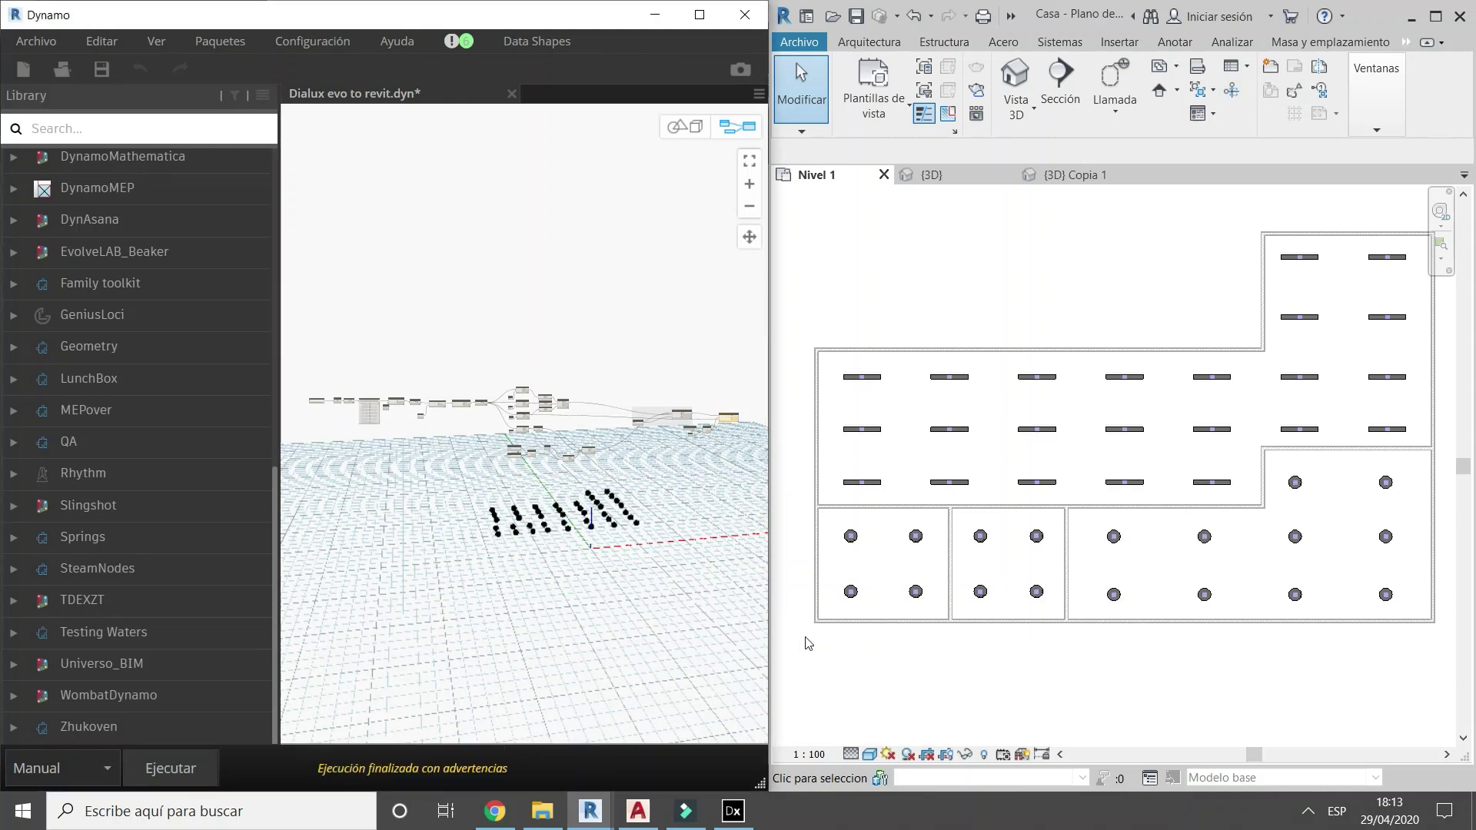
pyautogui.click(1099, 180)
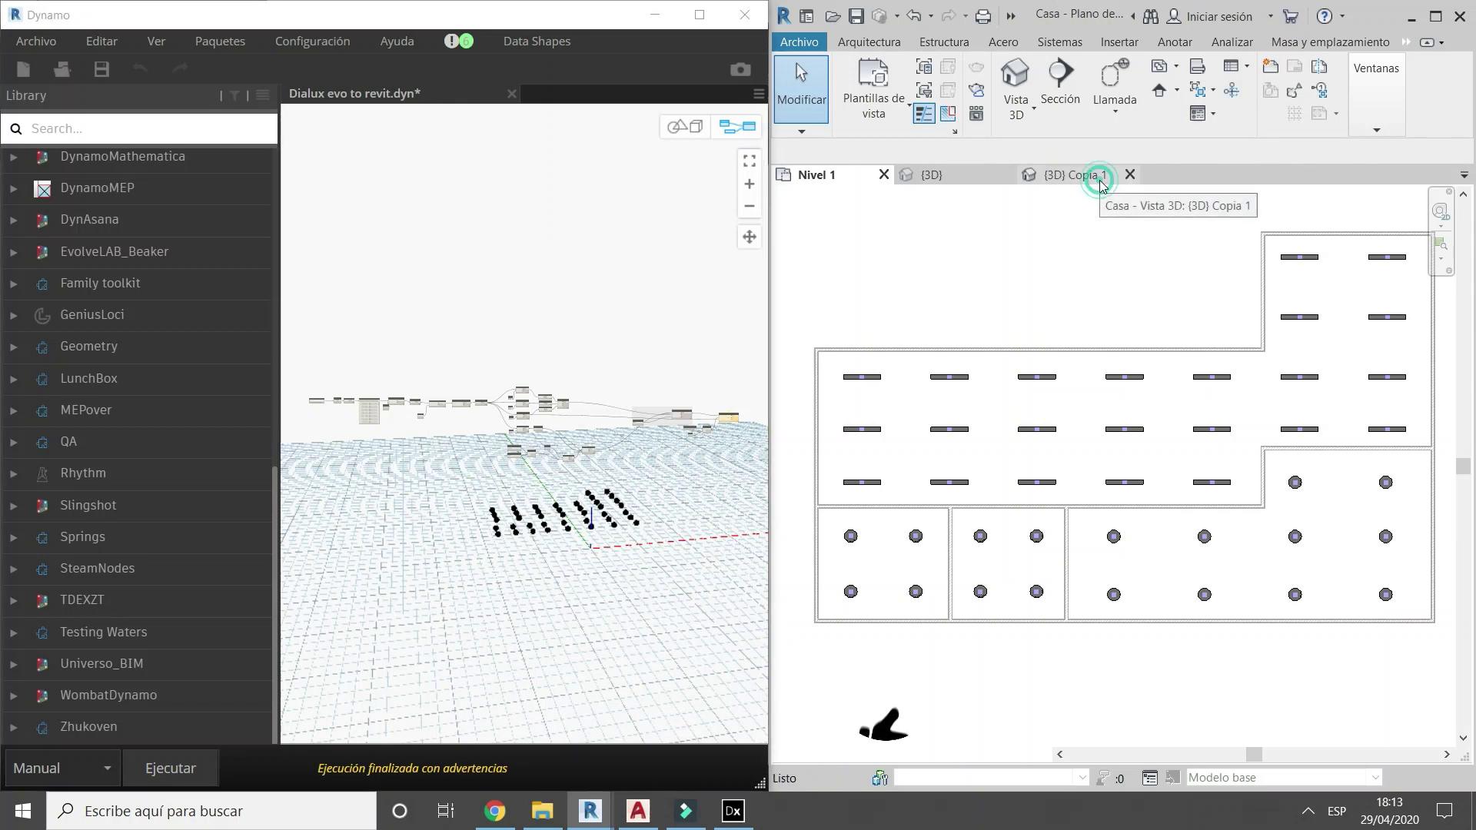
pyautogui.click(973, 182)
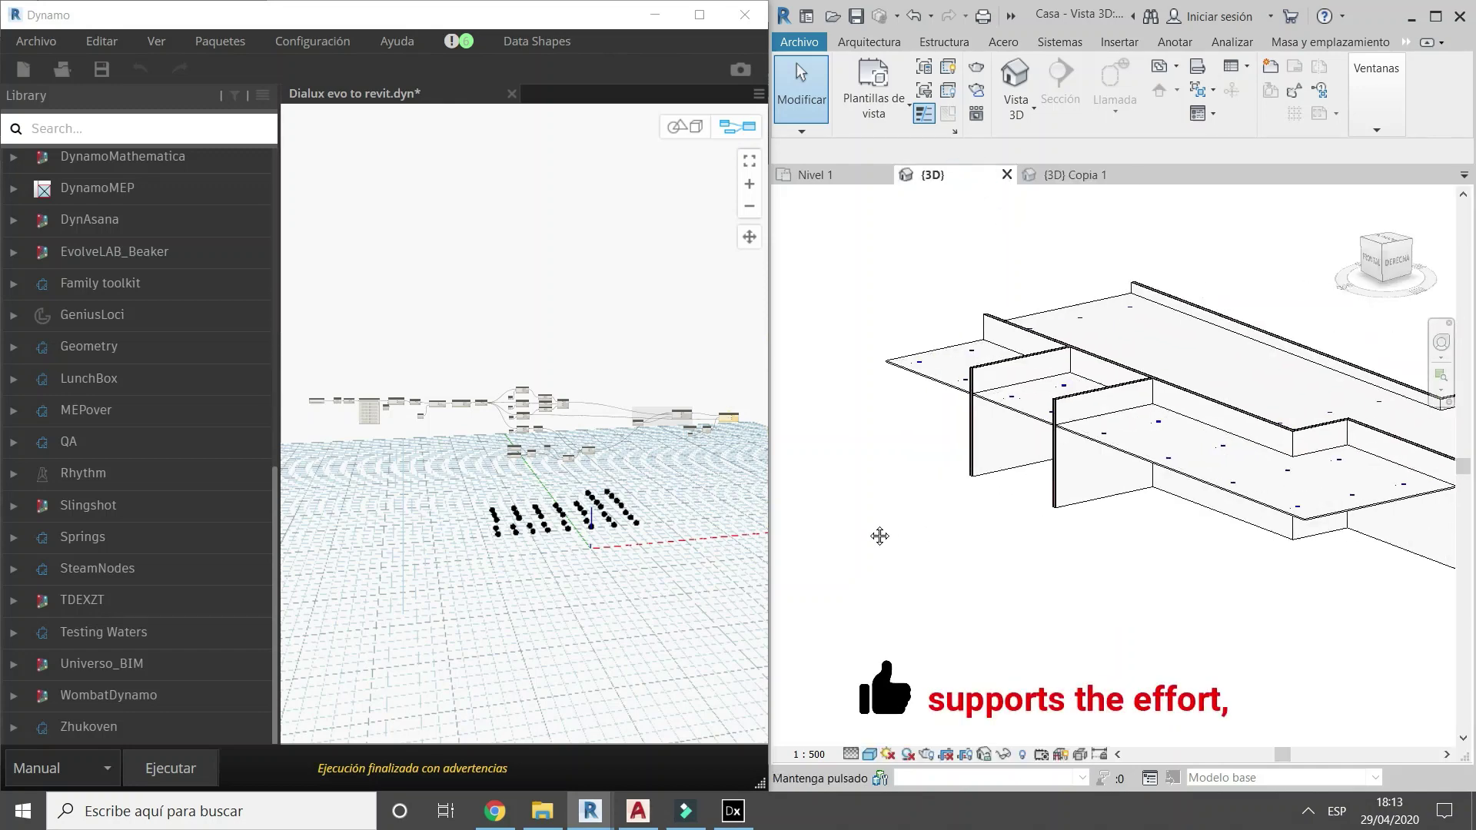
pyautogui.keyDown('shift'); pyautogui.moveTo(1016, 586); pyautogui.dragTo(1326, 554, button='middle'); pyautogui.keyUp('shift')
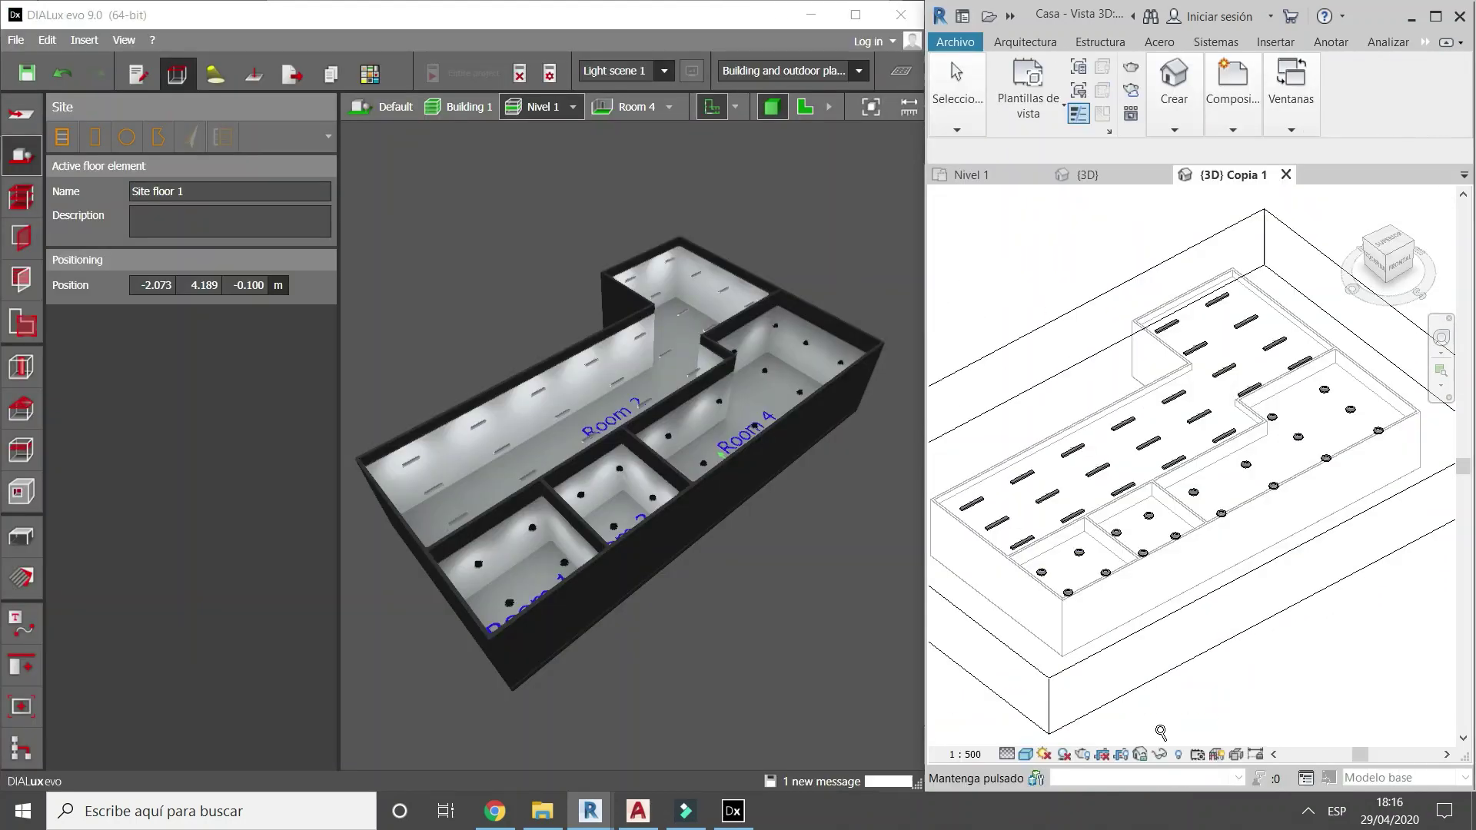